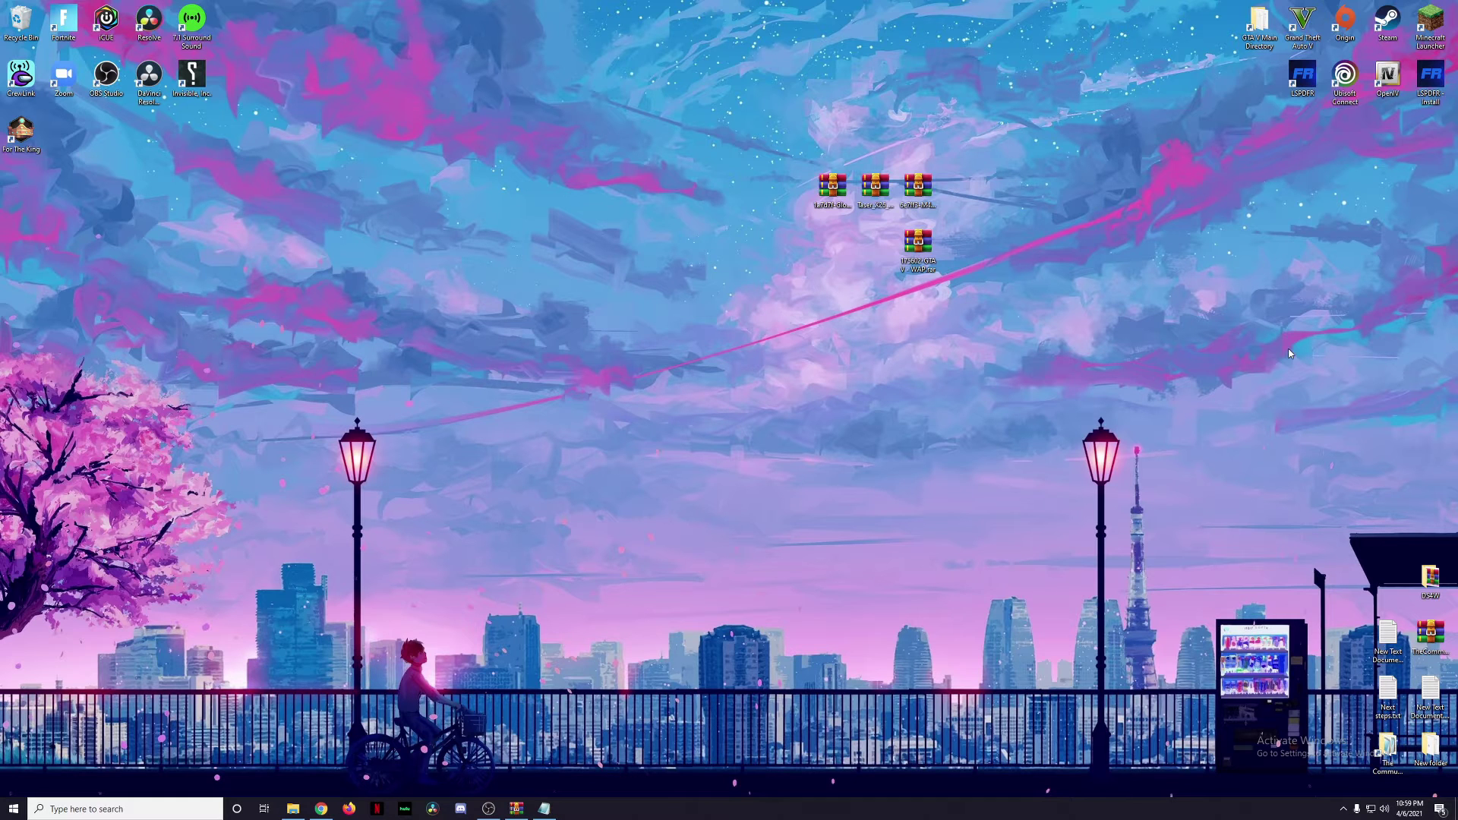
Step: Create a new desktop folder named 'Gun Backups' from the right-click New menu
right_click(741, 195)
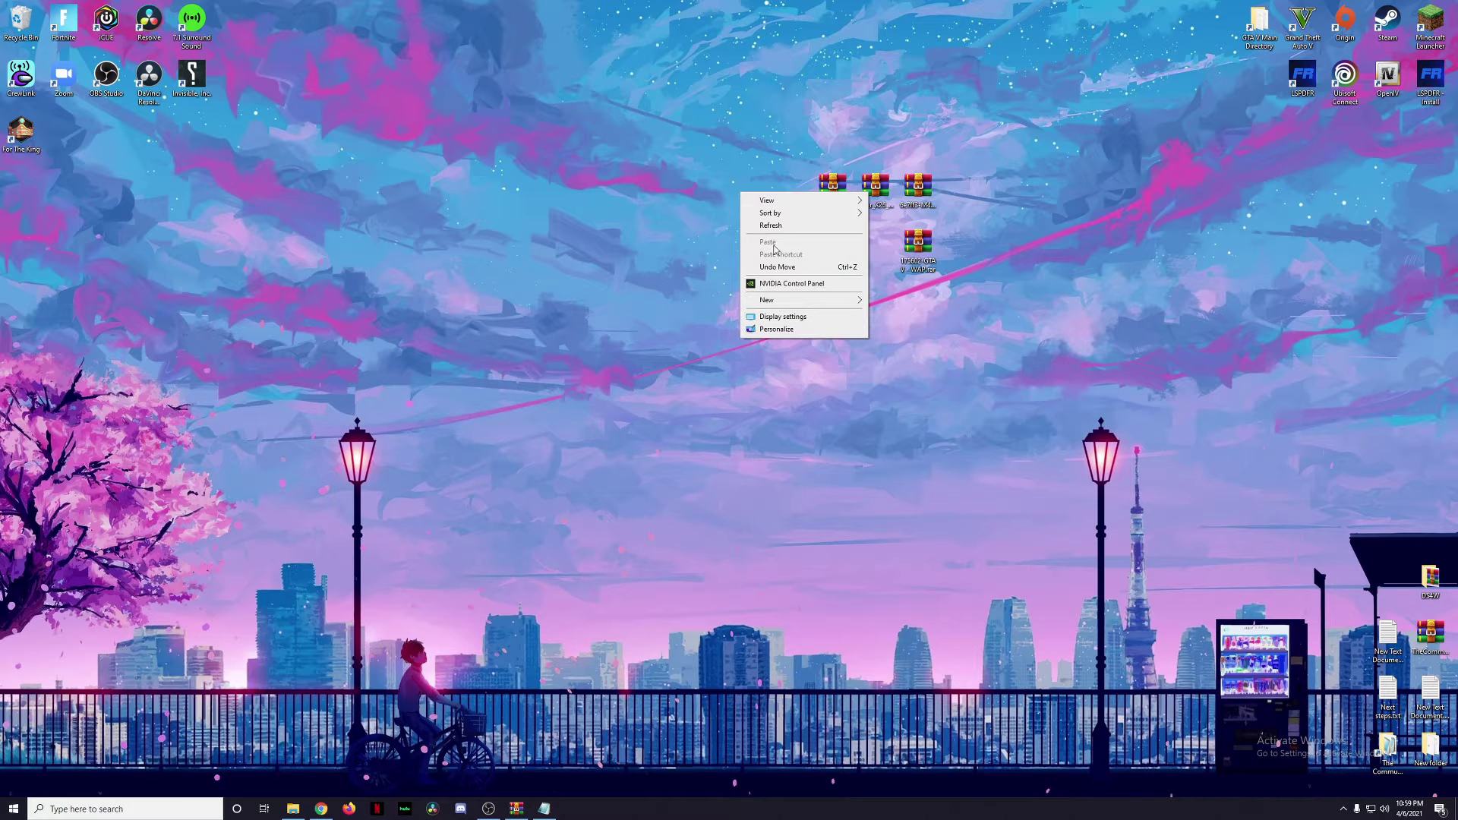
mouse_move(782, 306)
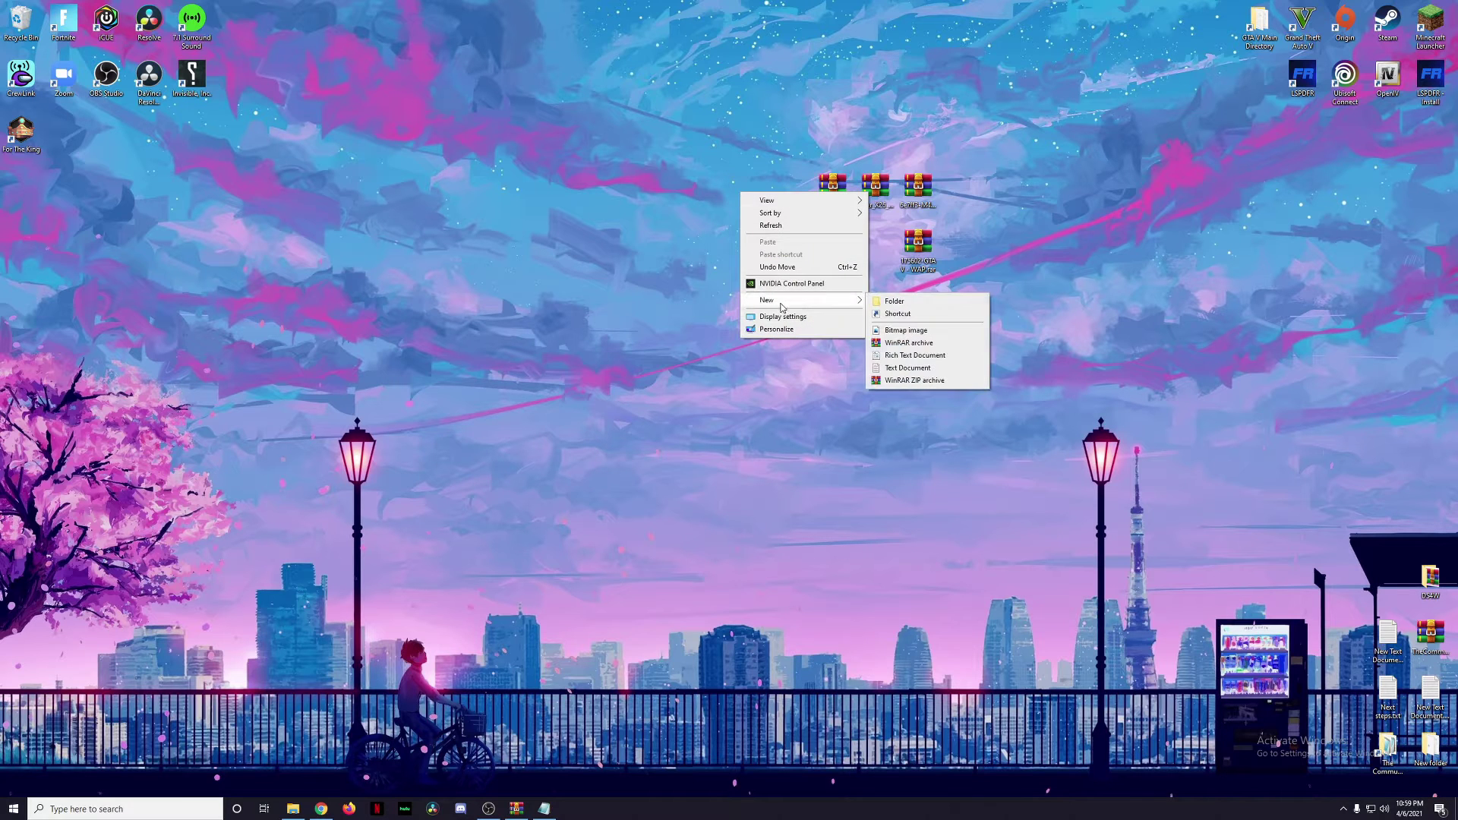
left_click(879, 301)
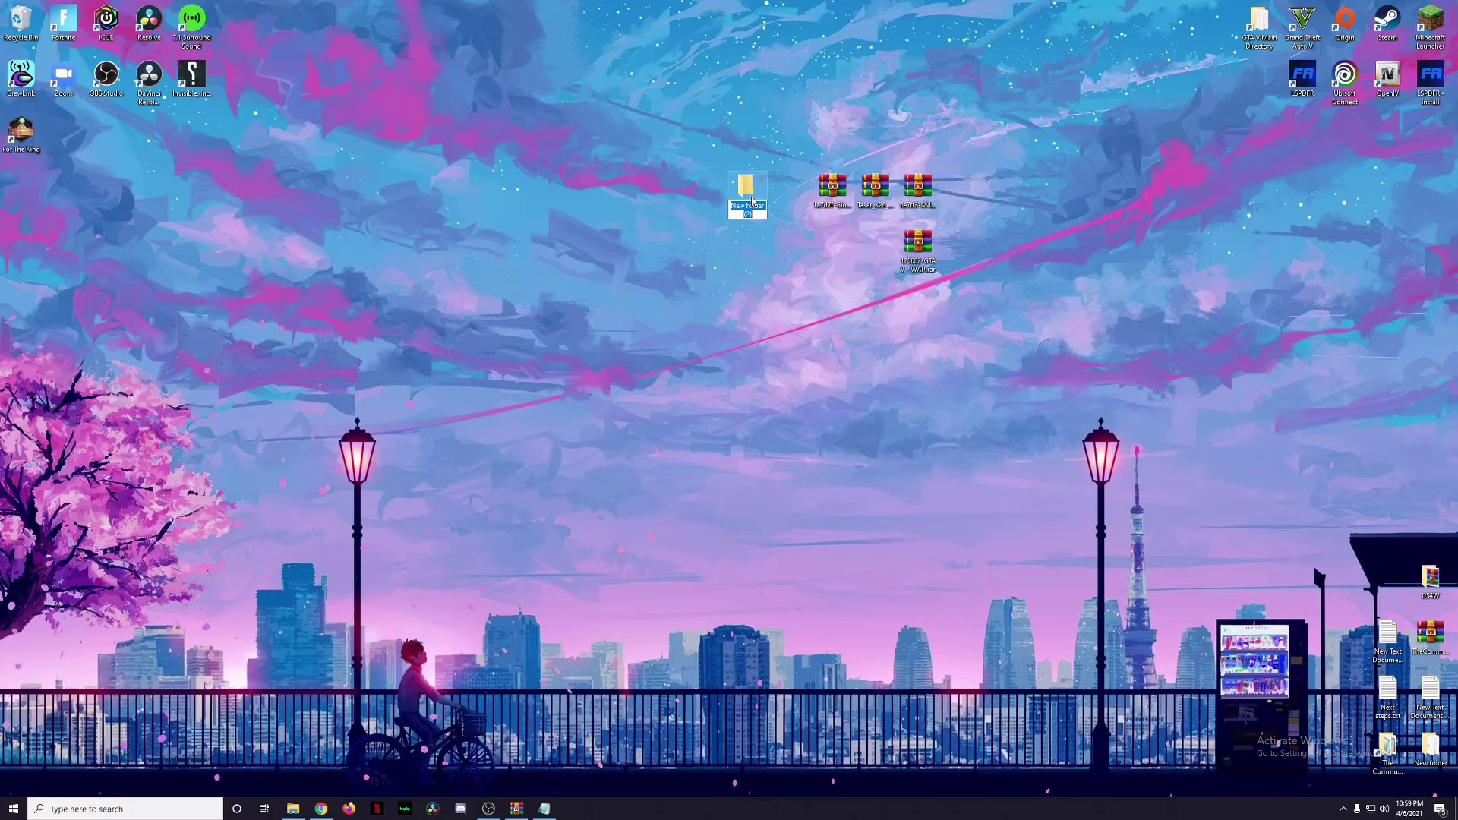
type("Gun mo")
type("ckups")
key("Return")
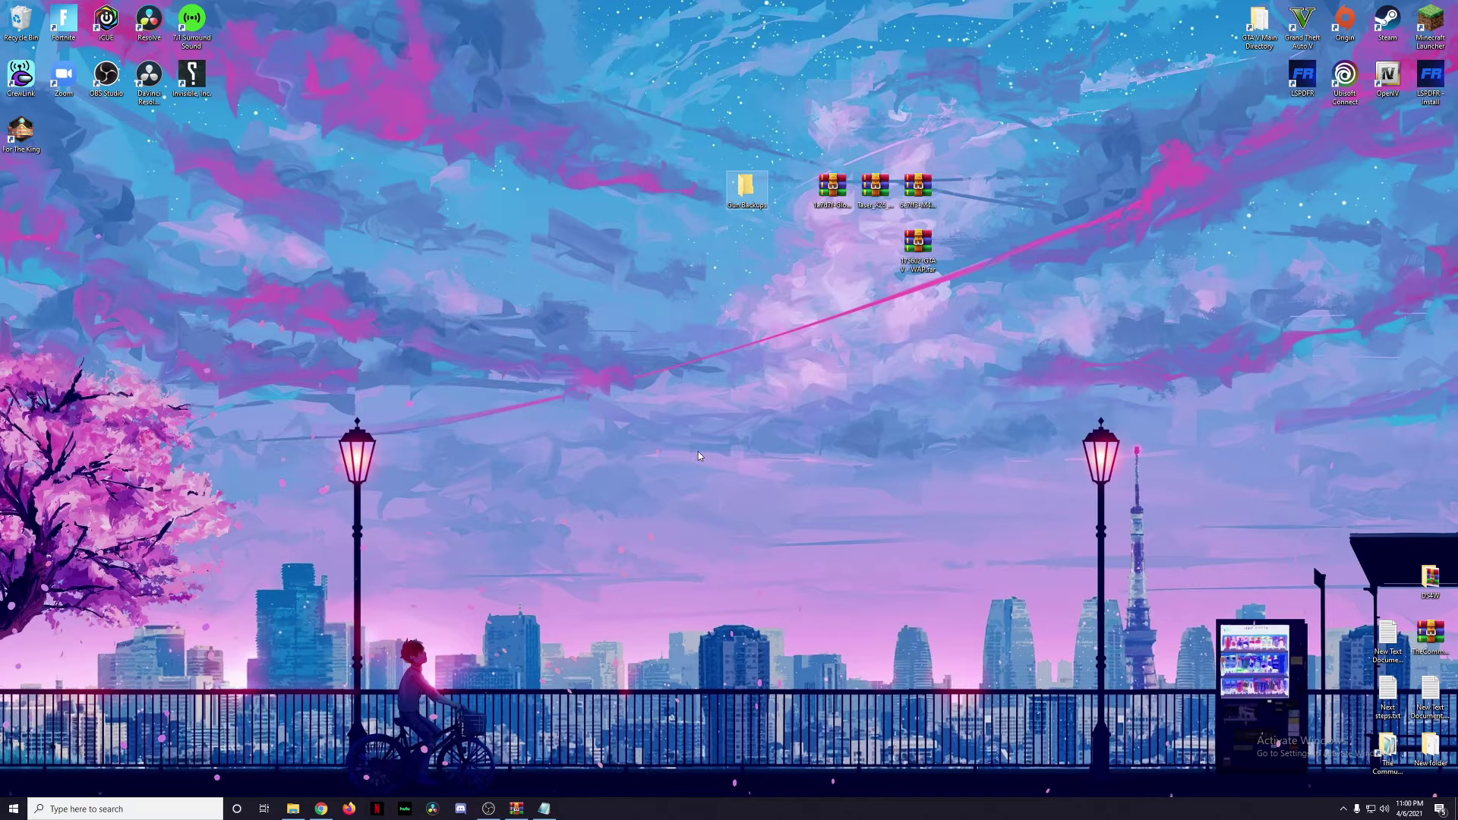
Step: Return to Chrome's Max Payne 3 Glock page and start the version 1.0 download
mouse_move(321, 809)
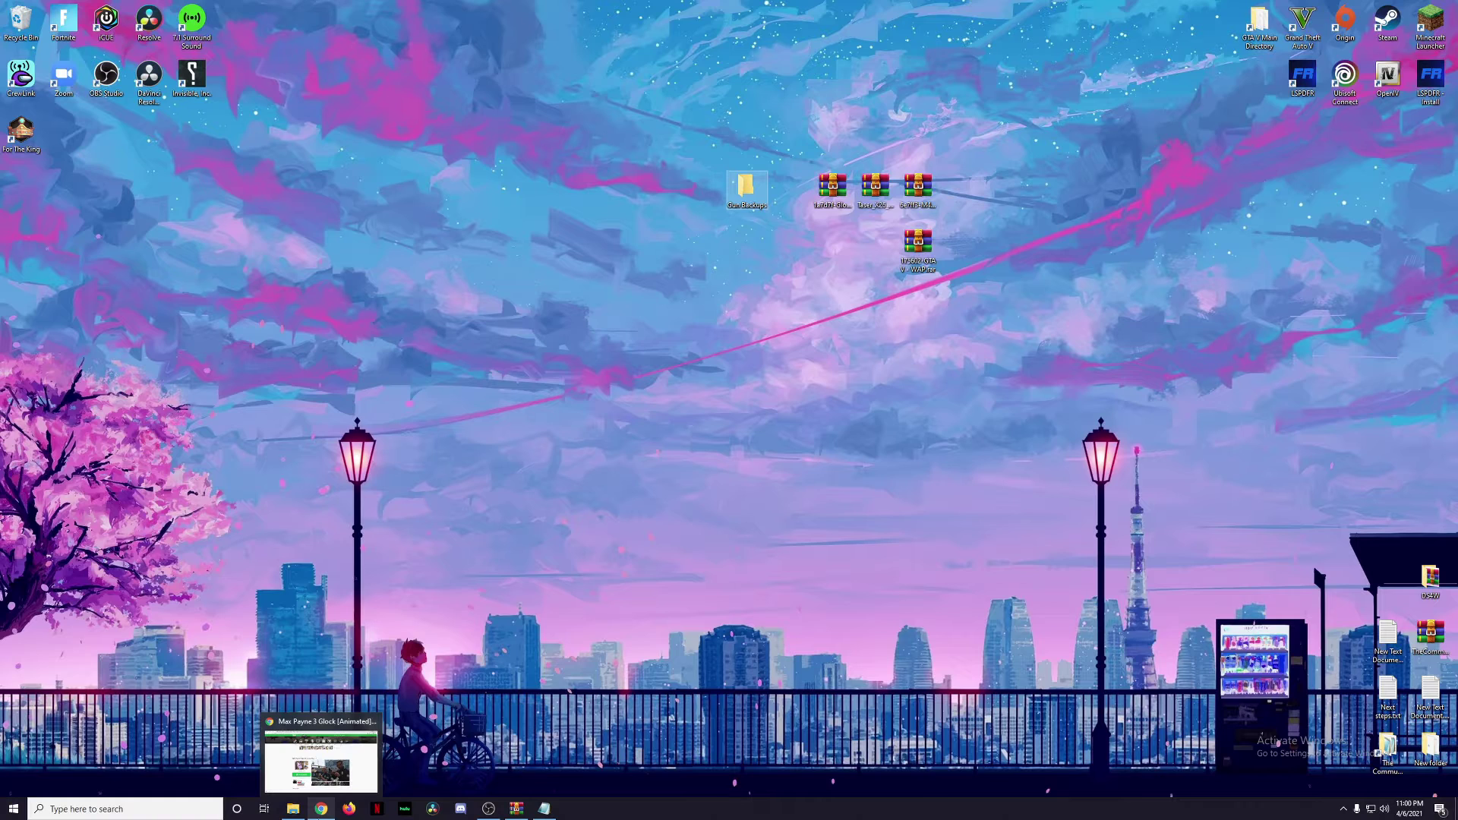
left_click(325, 778)
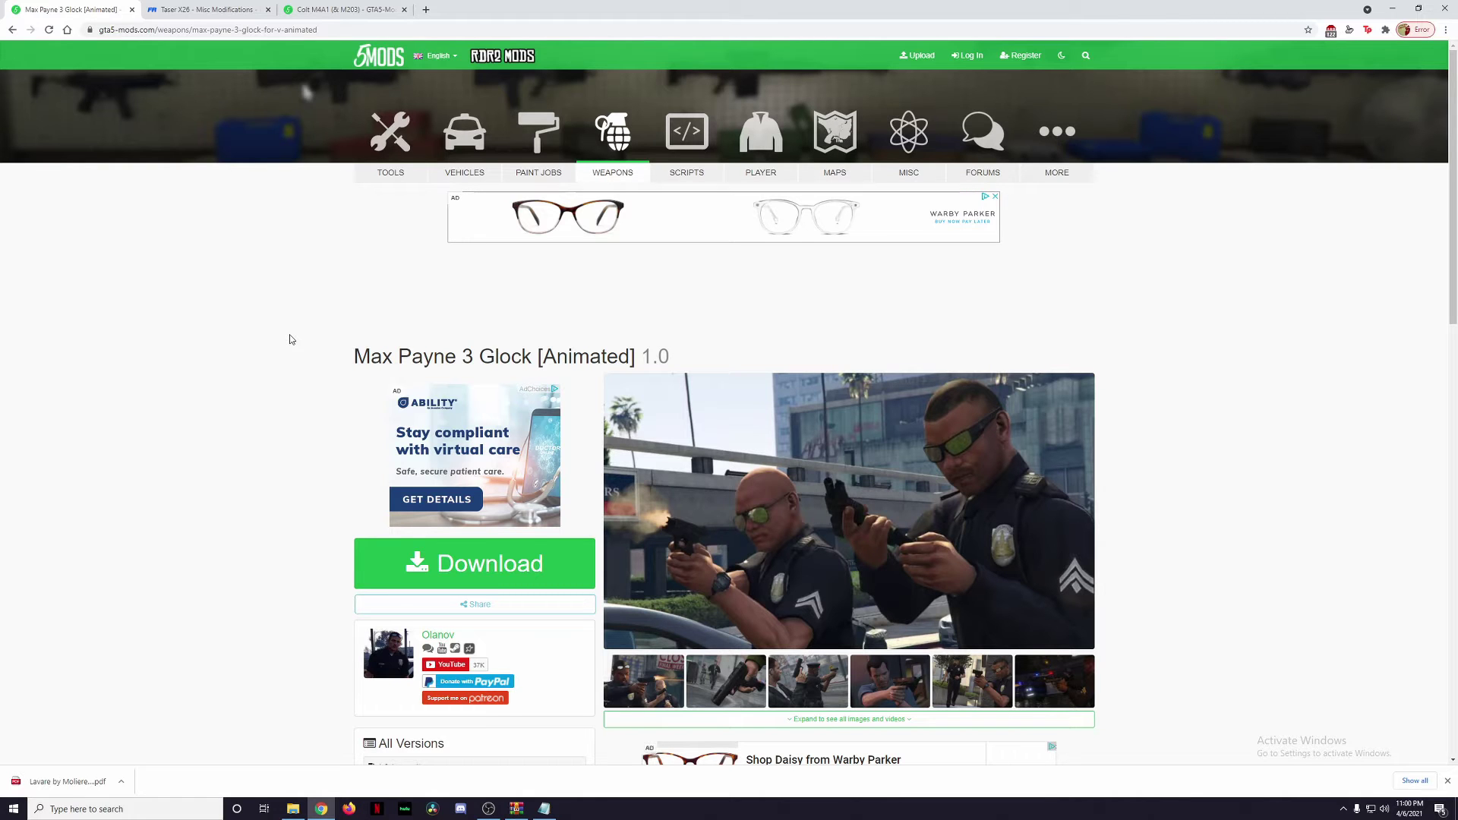
scroll(289, 356, "down", 1)
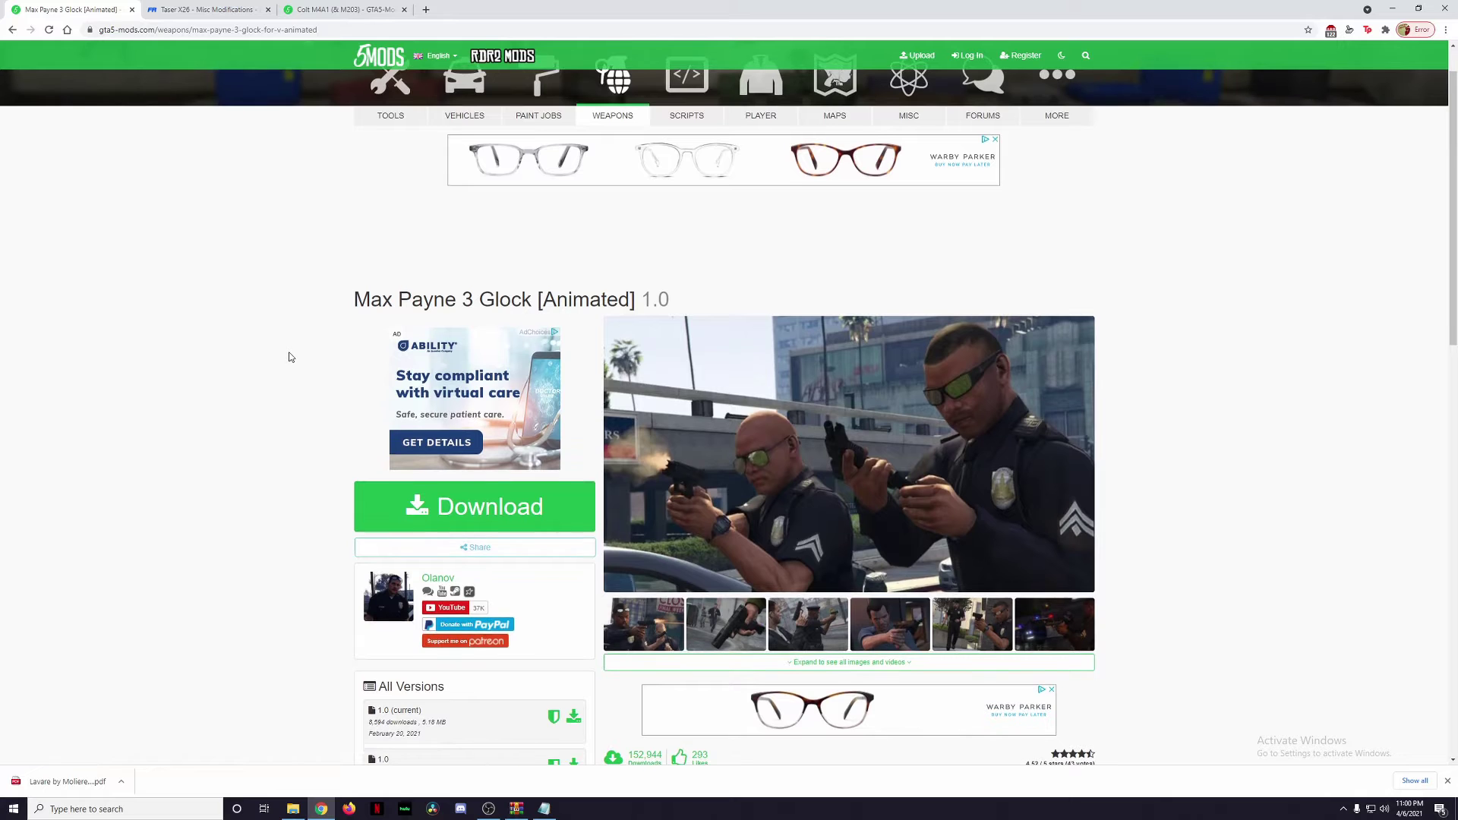
scroll(243, 462, "down", 2)
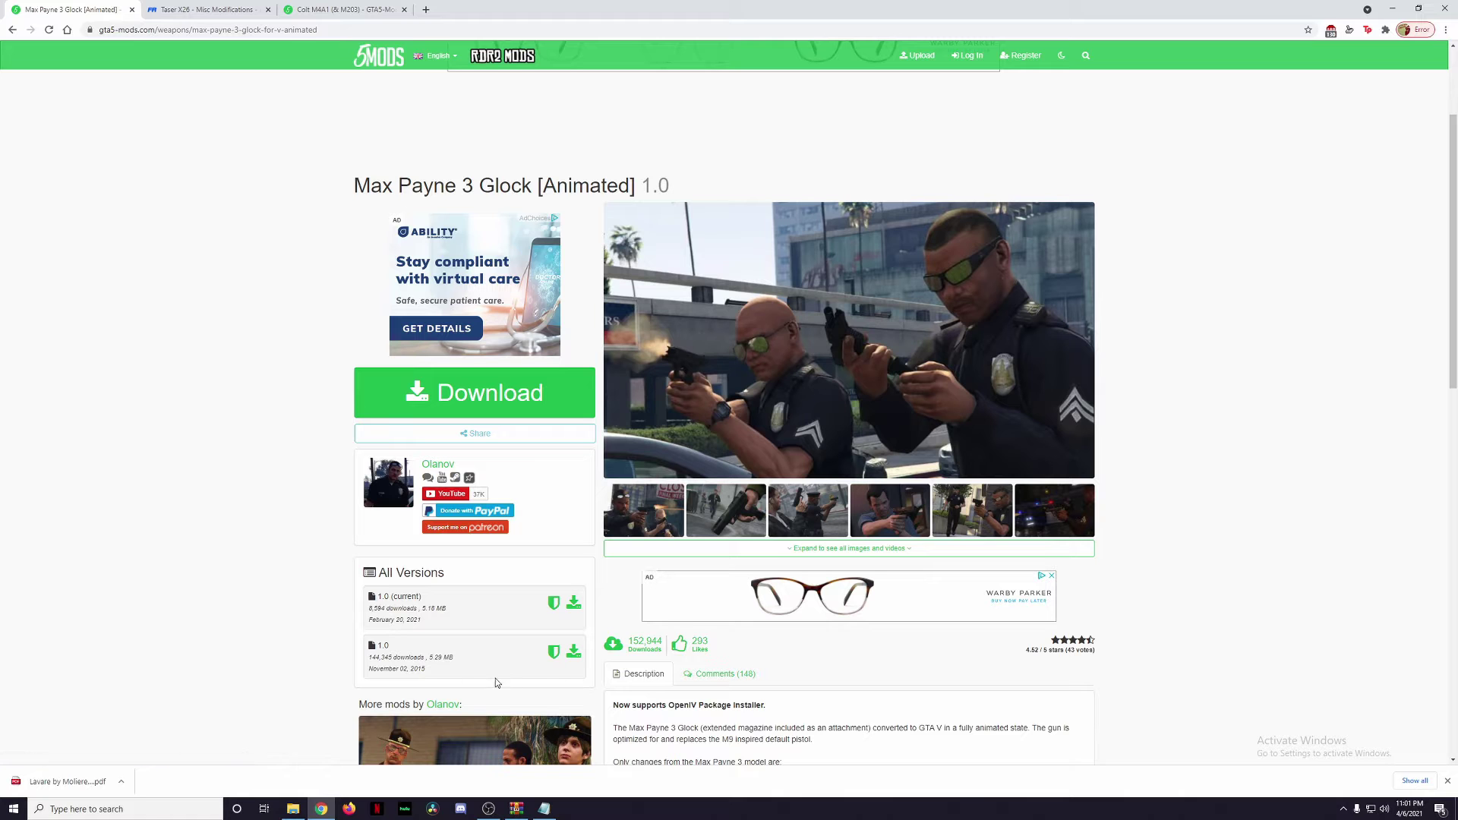
left_click(576, 657)
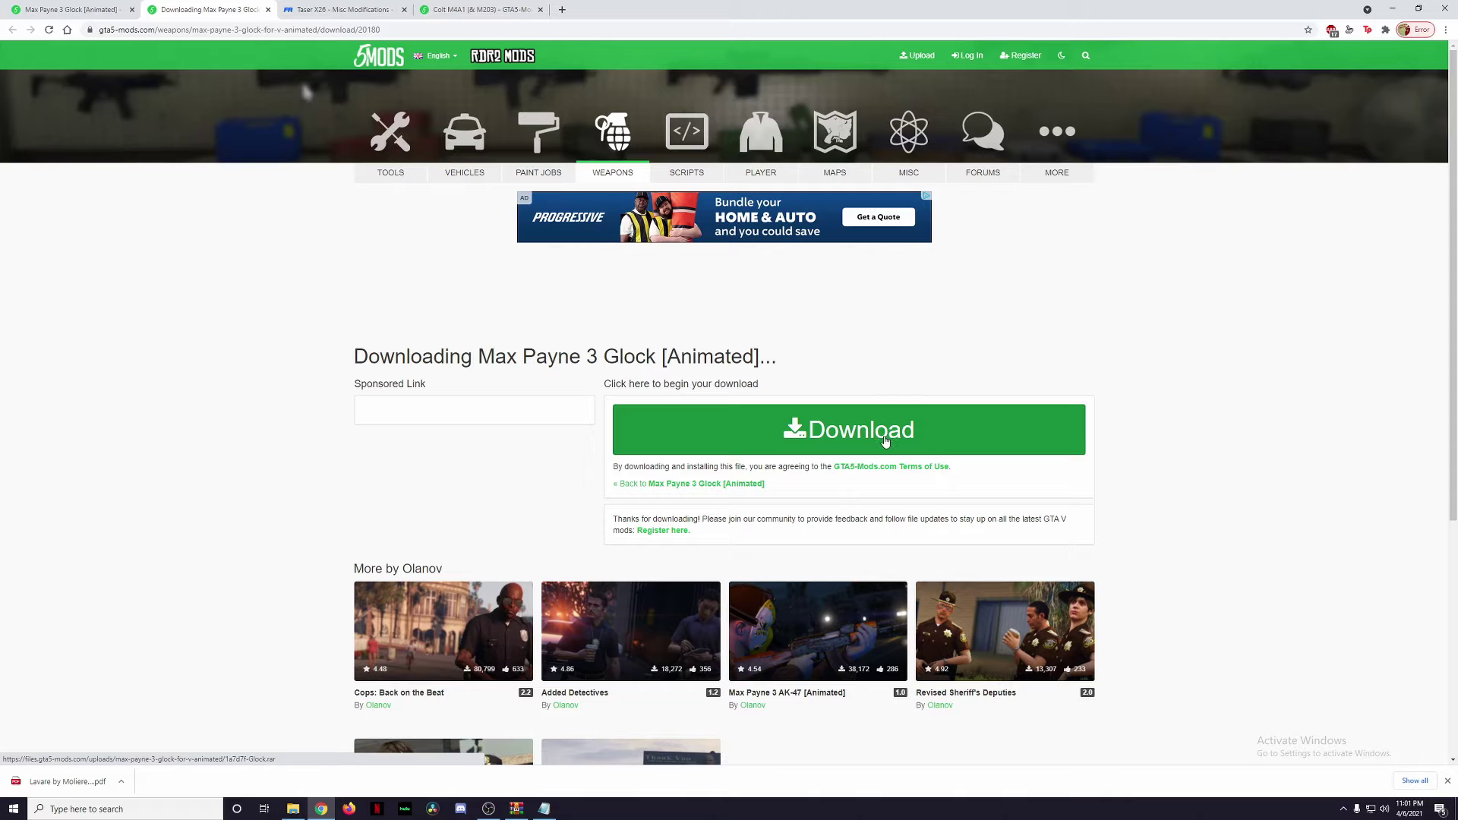
Step: View the first Taser X26 screenshot enlarged on its LCPDFR.com page
left_click(351, 9)
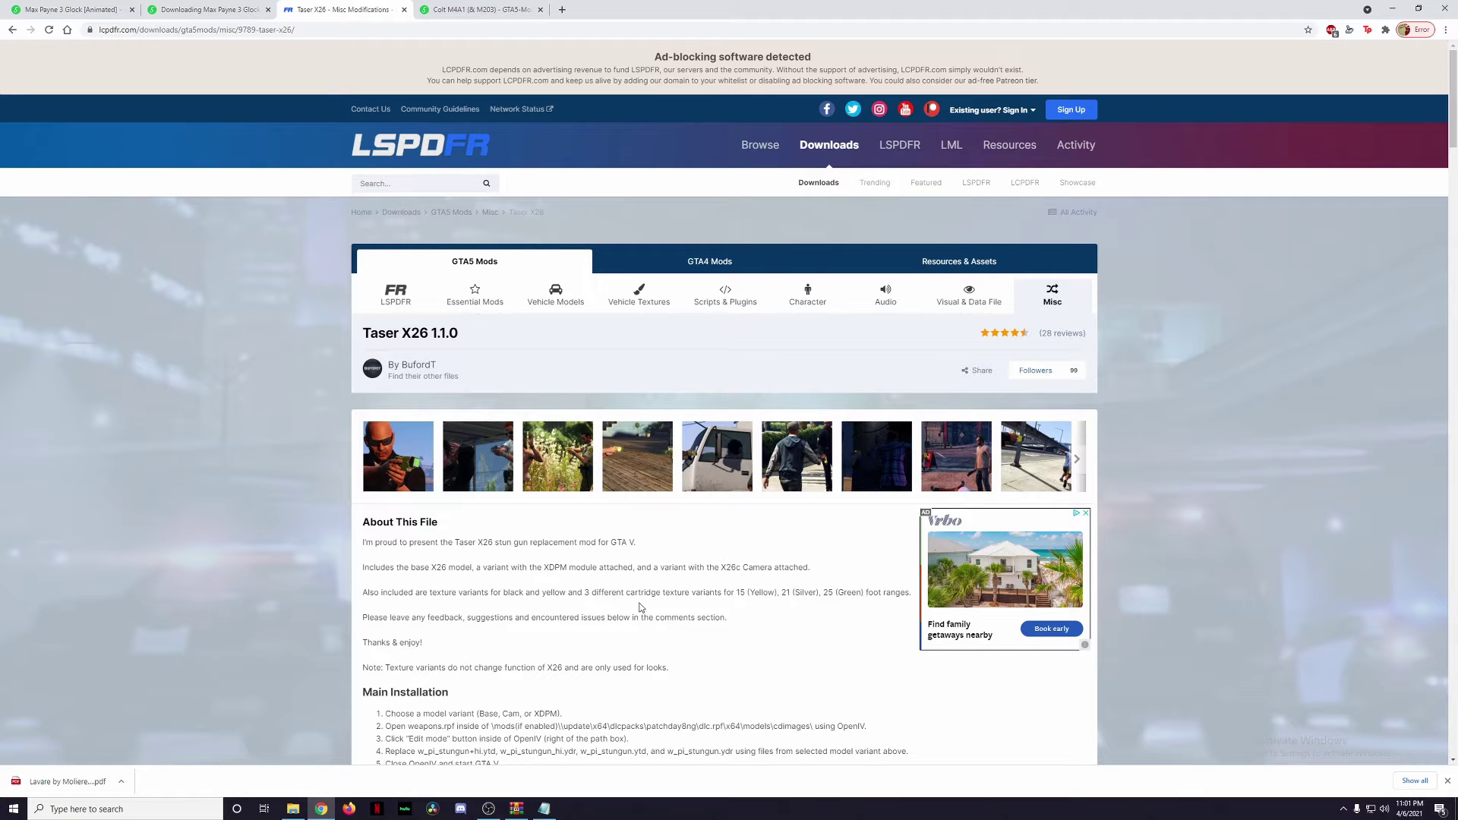
left_click(420, 479)
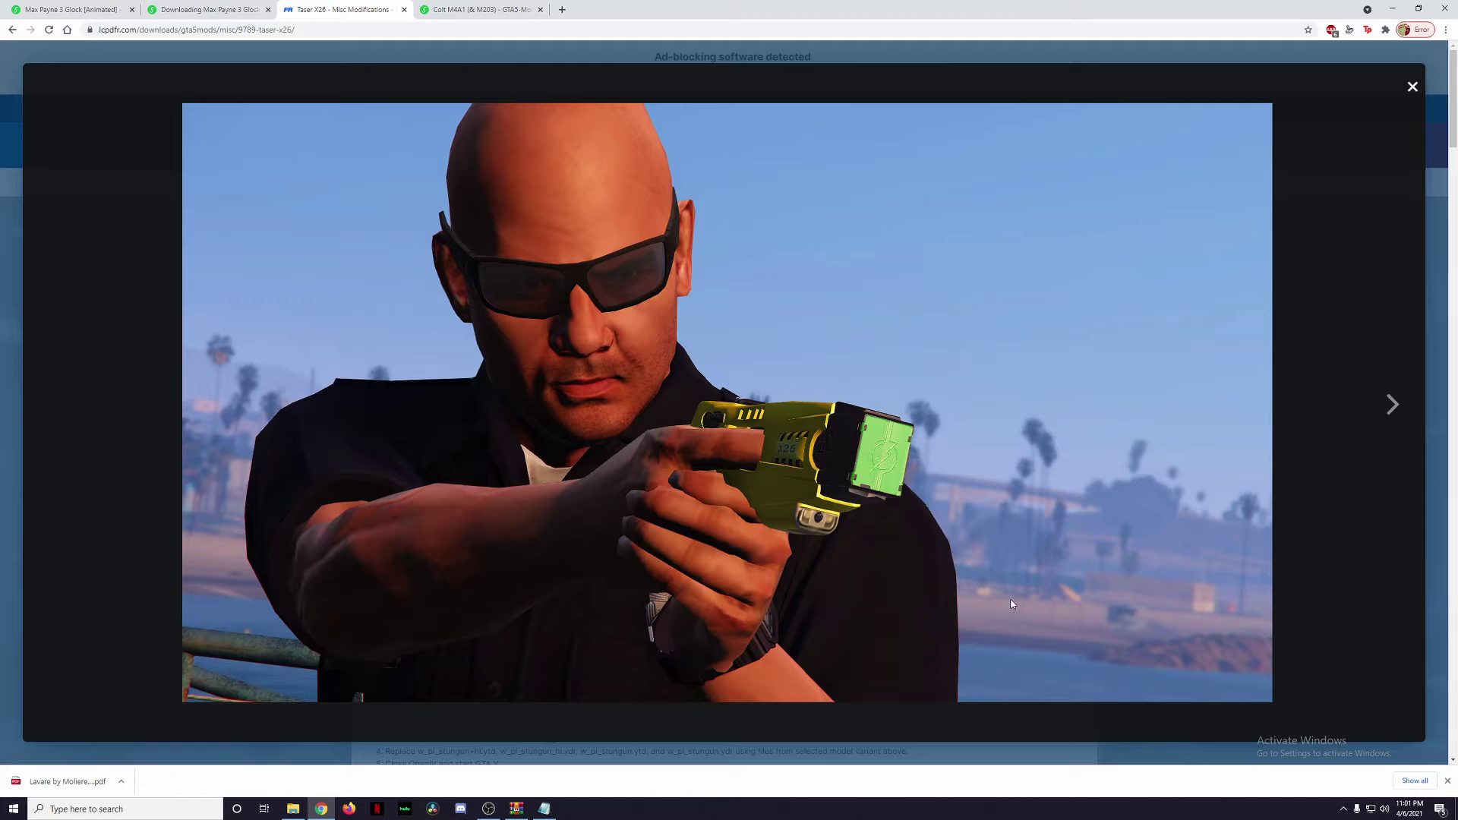
left_click(1412, 89)
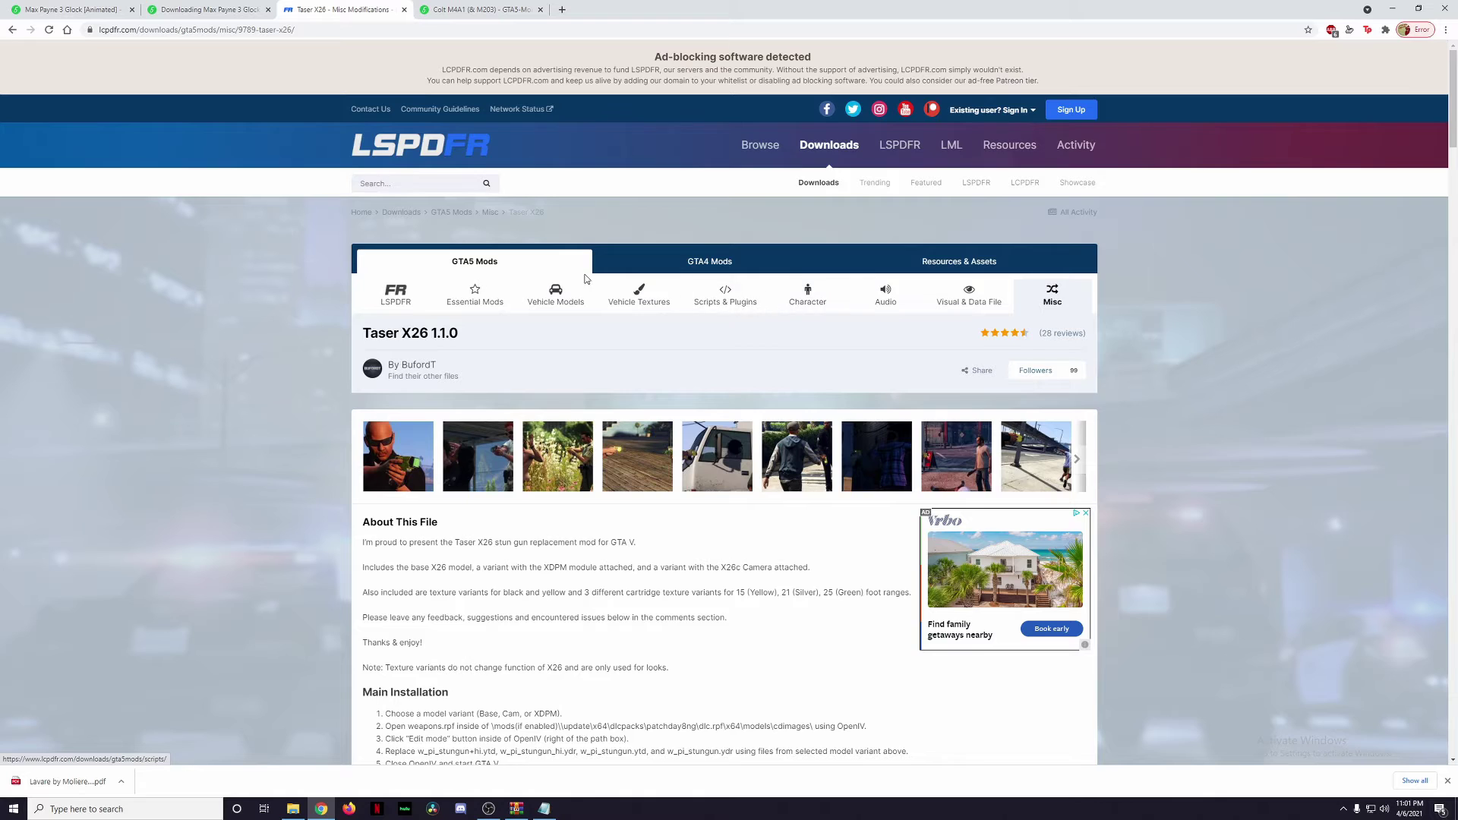
Step: Open the Taser X26 file list and download the 1.1.0 zip
scroll(571, 280, "down", 2)
scroll(571, 280, "down", 2)
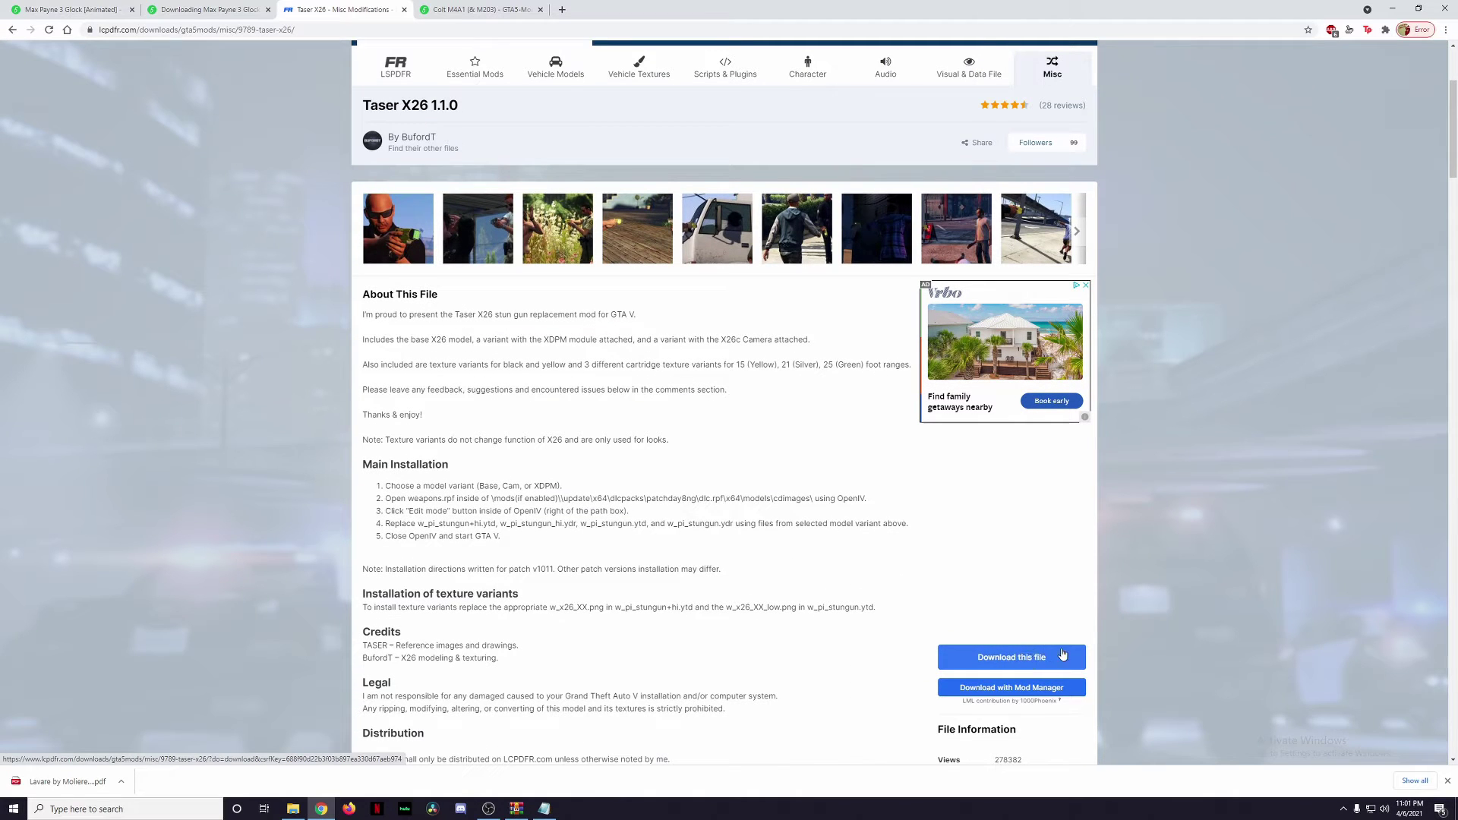
left_click(998, 666)
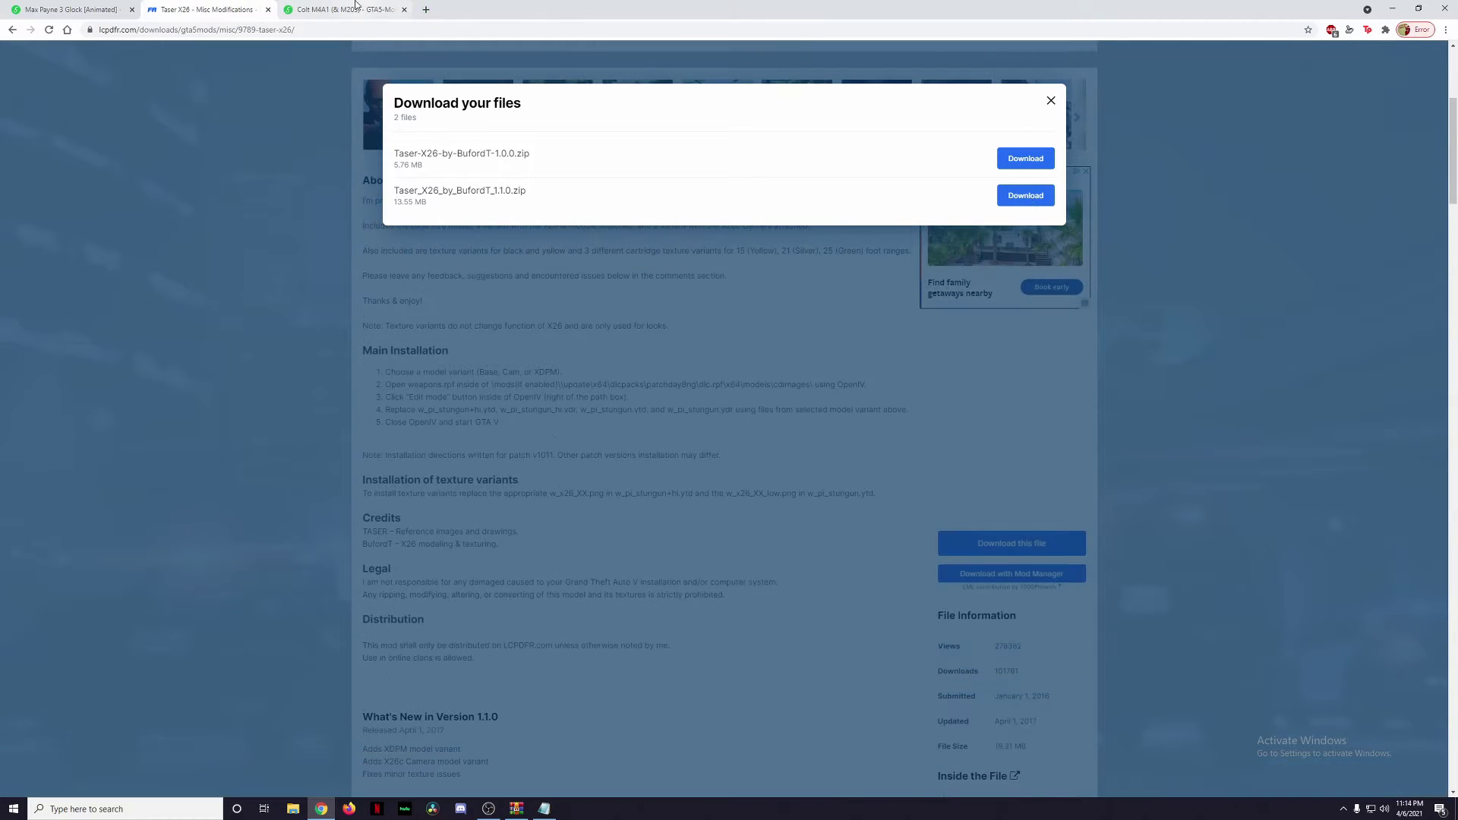
left_click(357, 9)
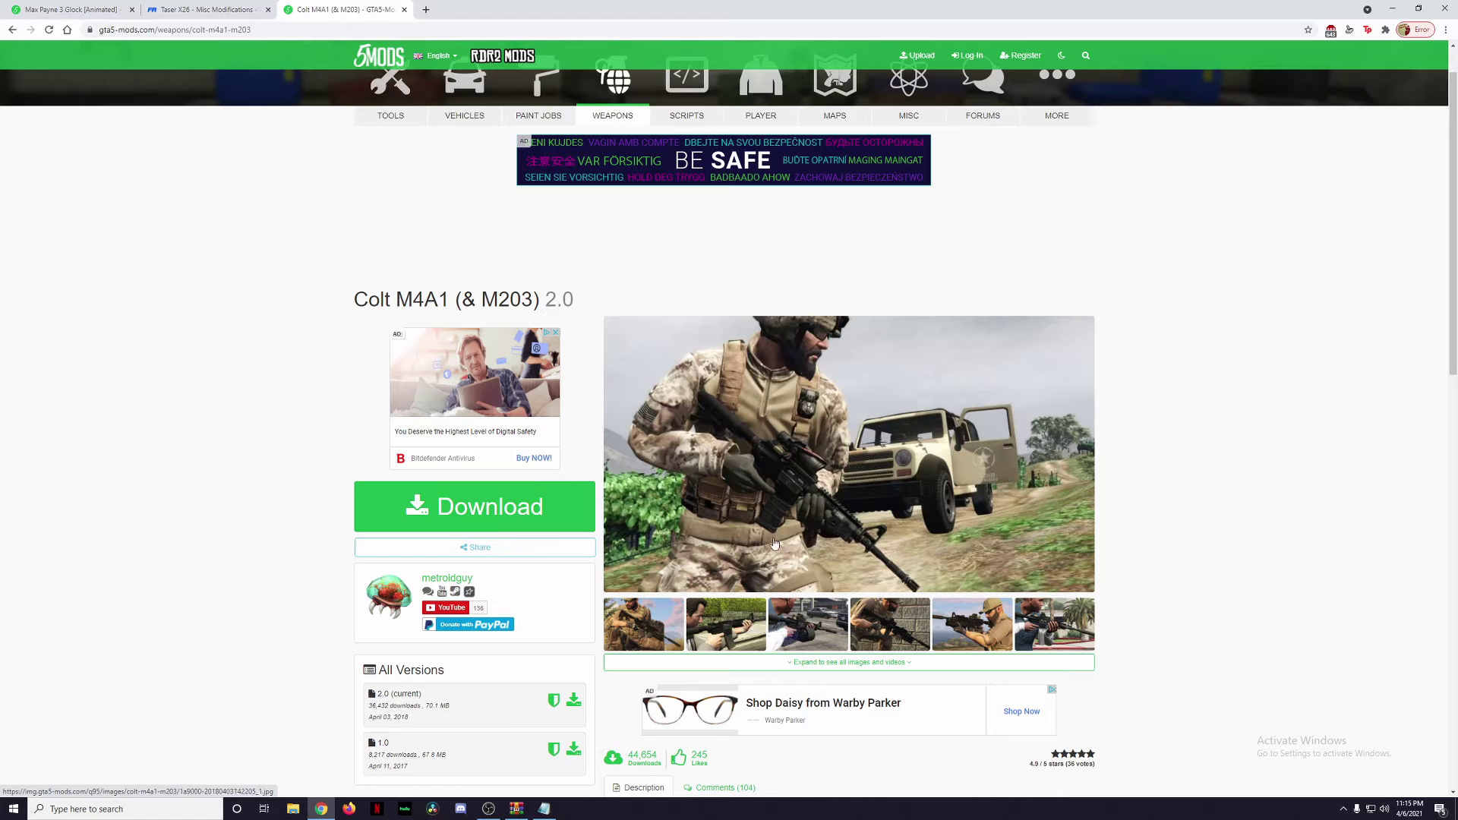
left_click(739, 627)
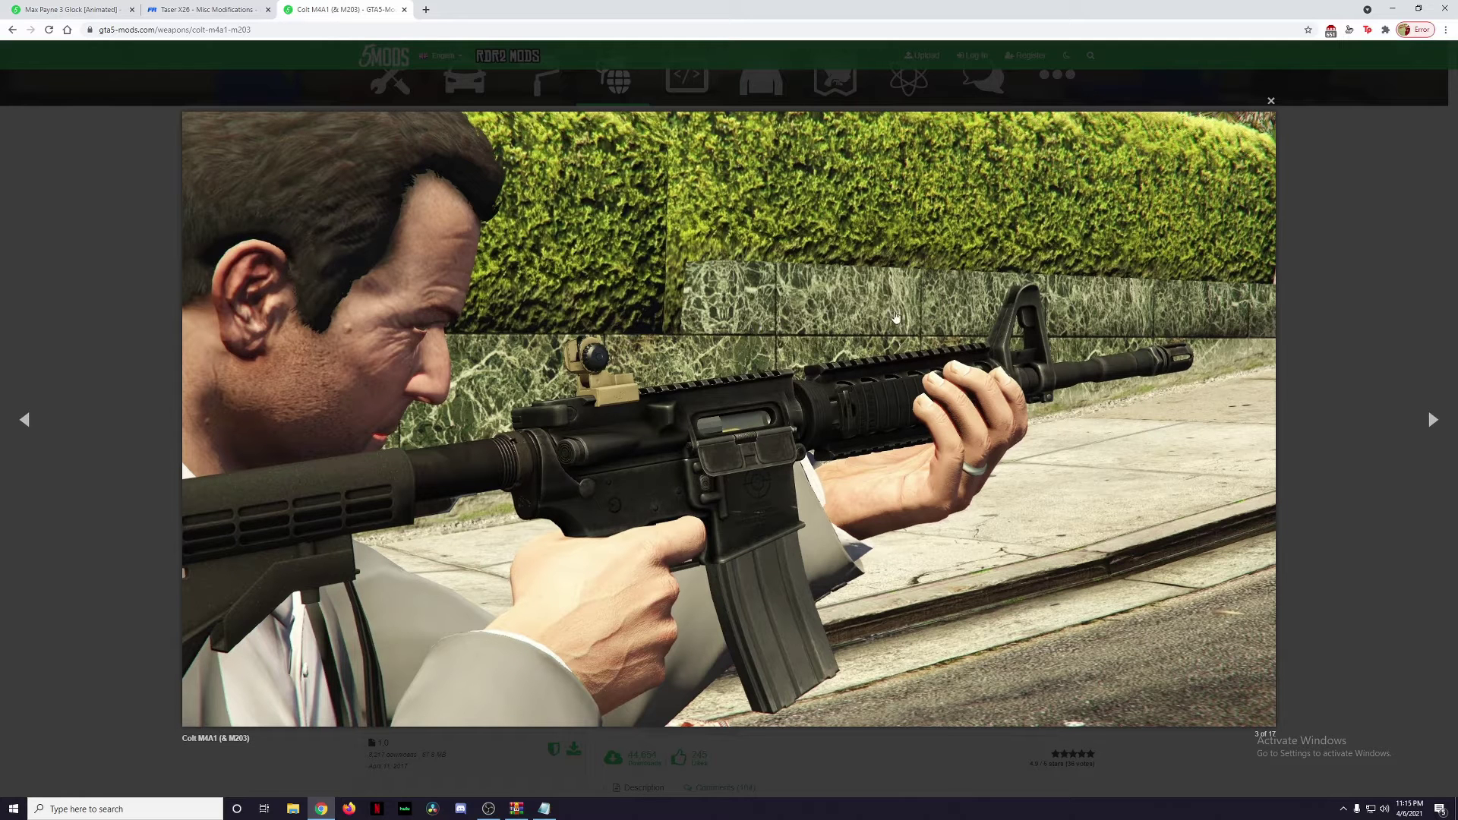
left_click(1271, 101)
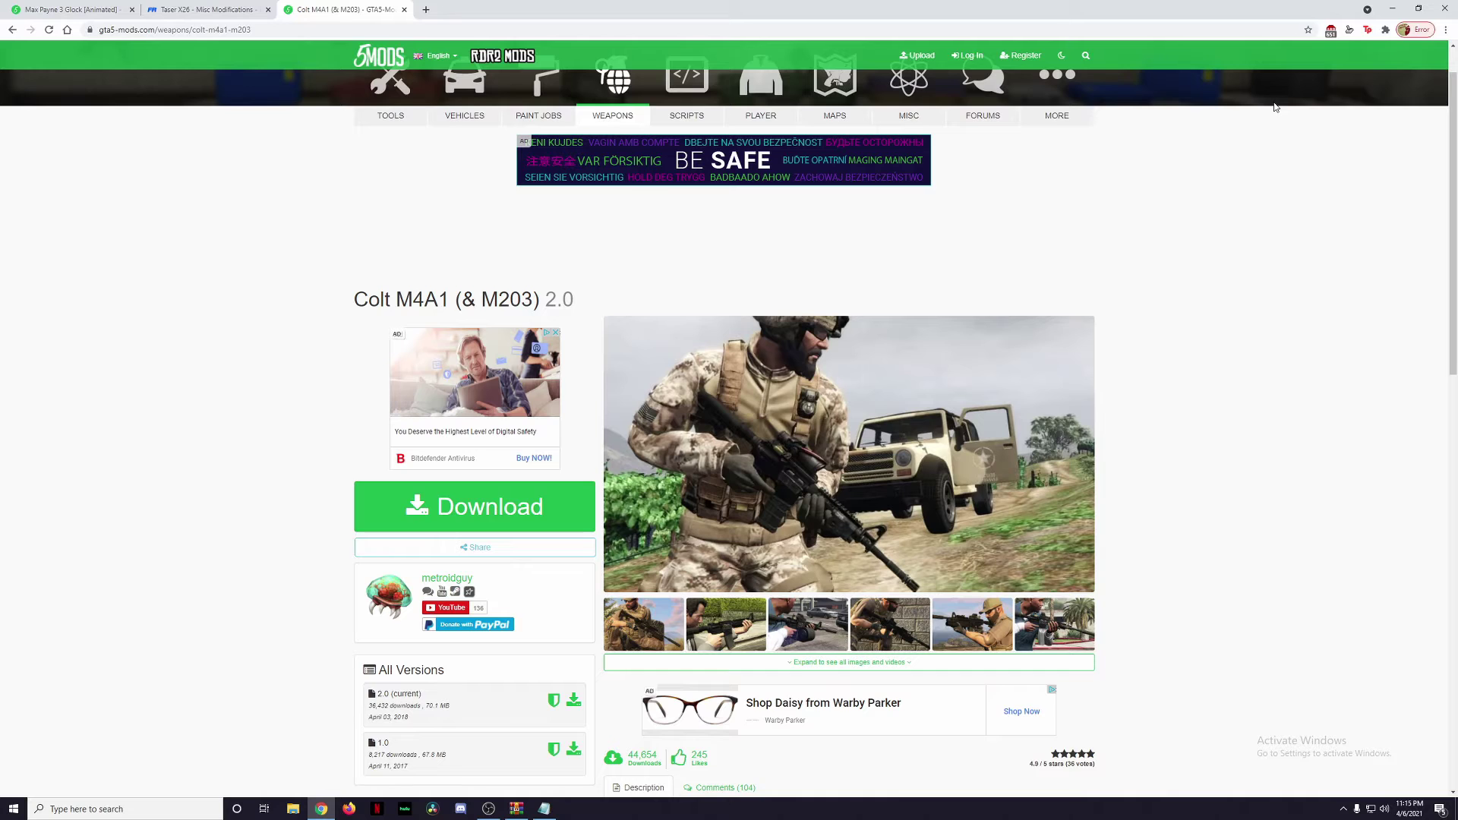
left_click(480, 510)
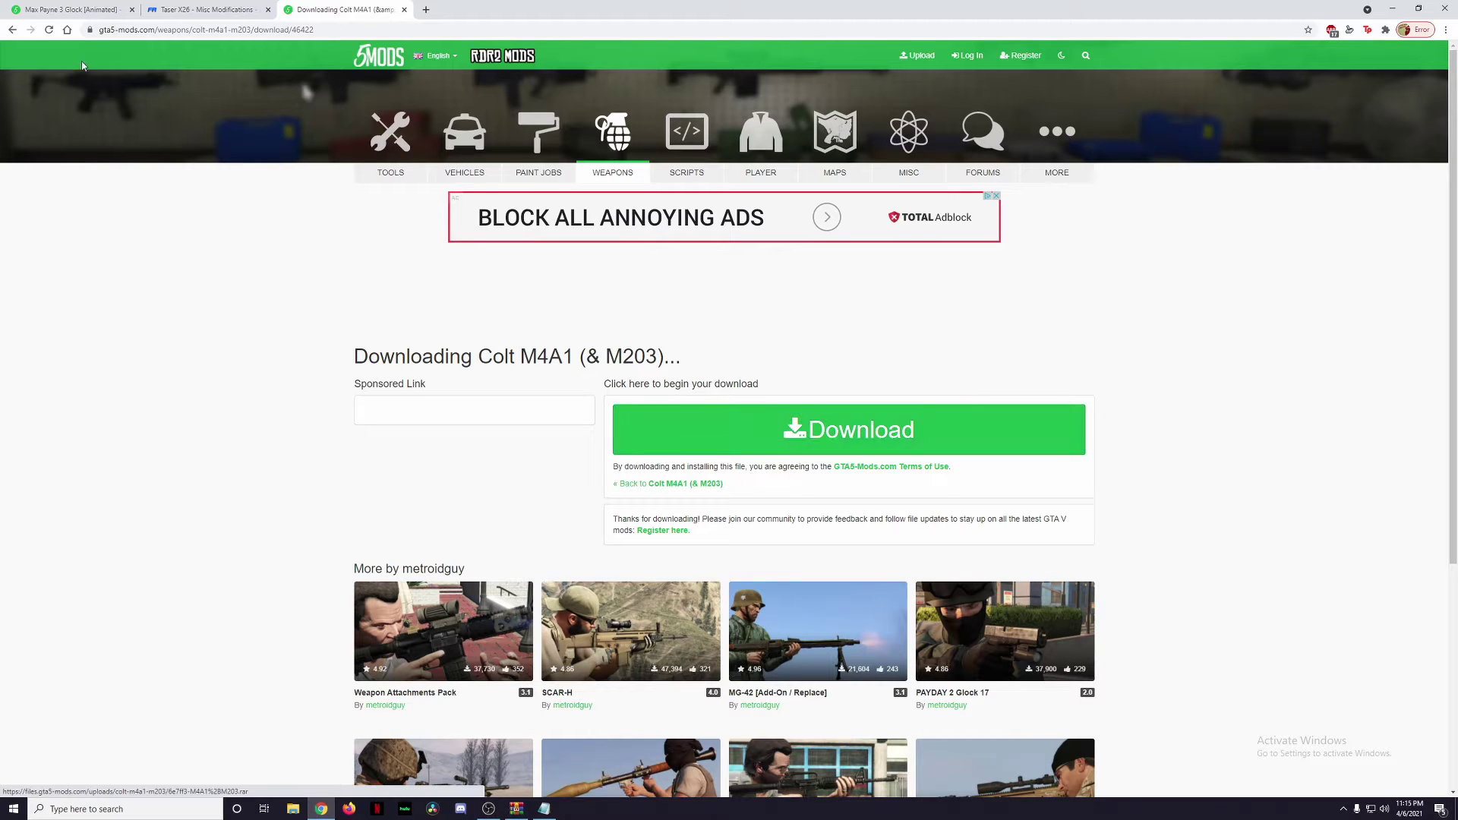
key("alt+Left")
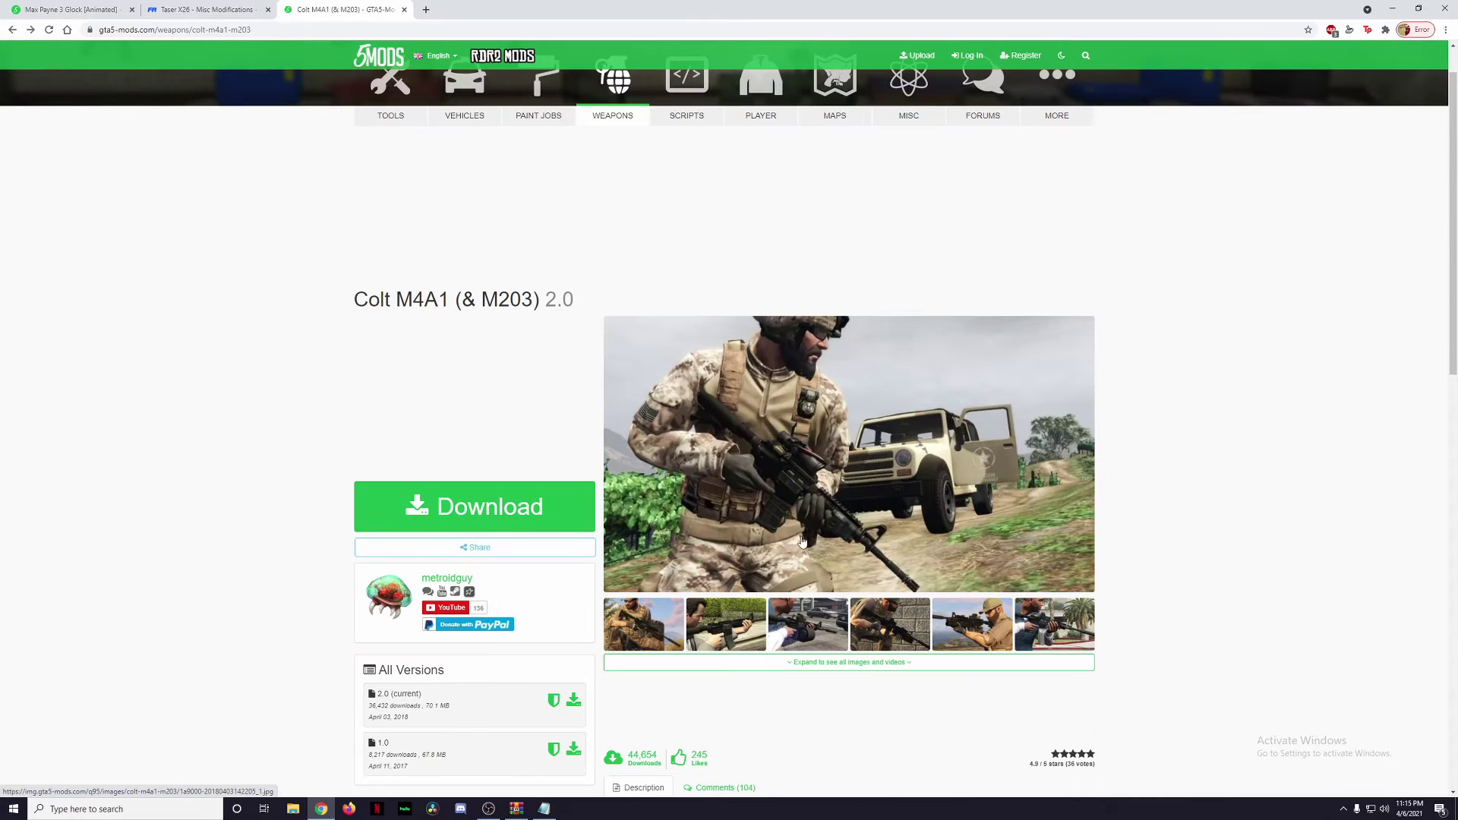
left_click(712, 624)
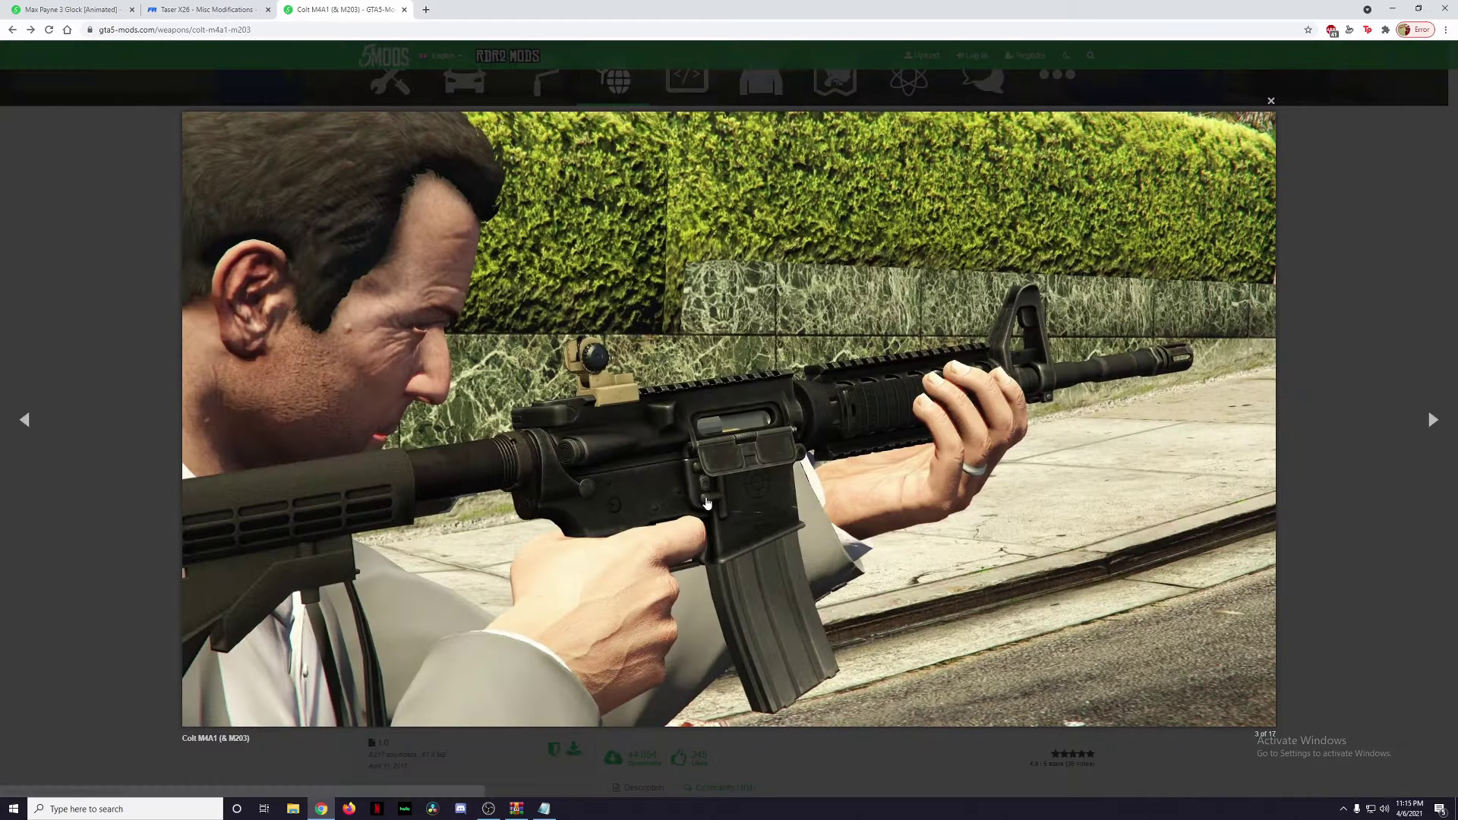
left_click(25, 419)
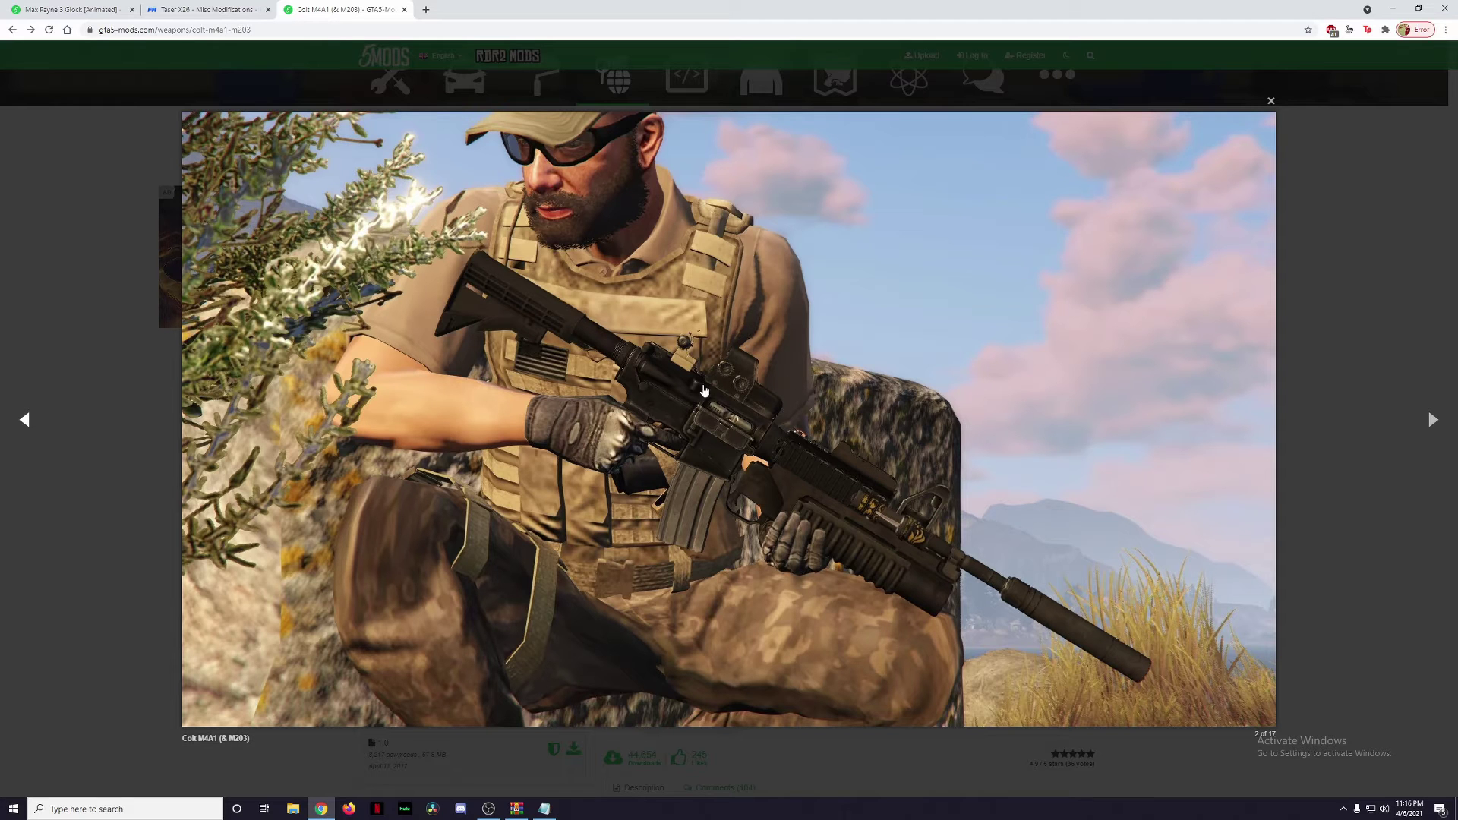
left_click(1272, 100)
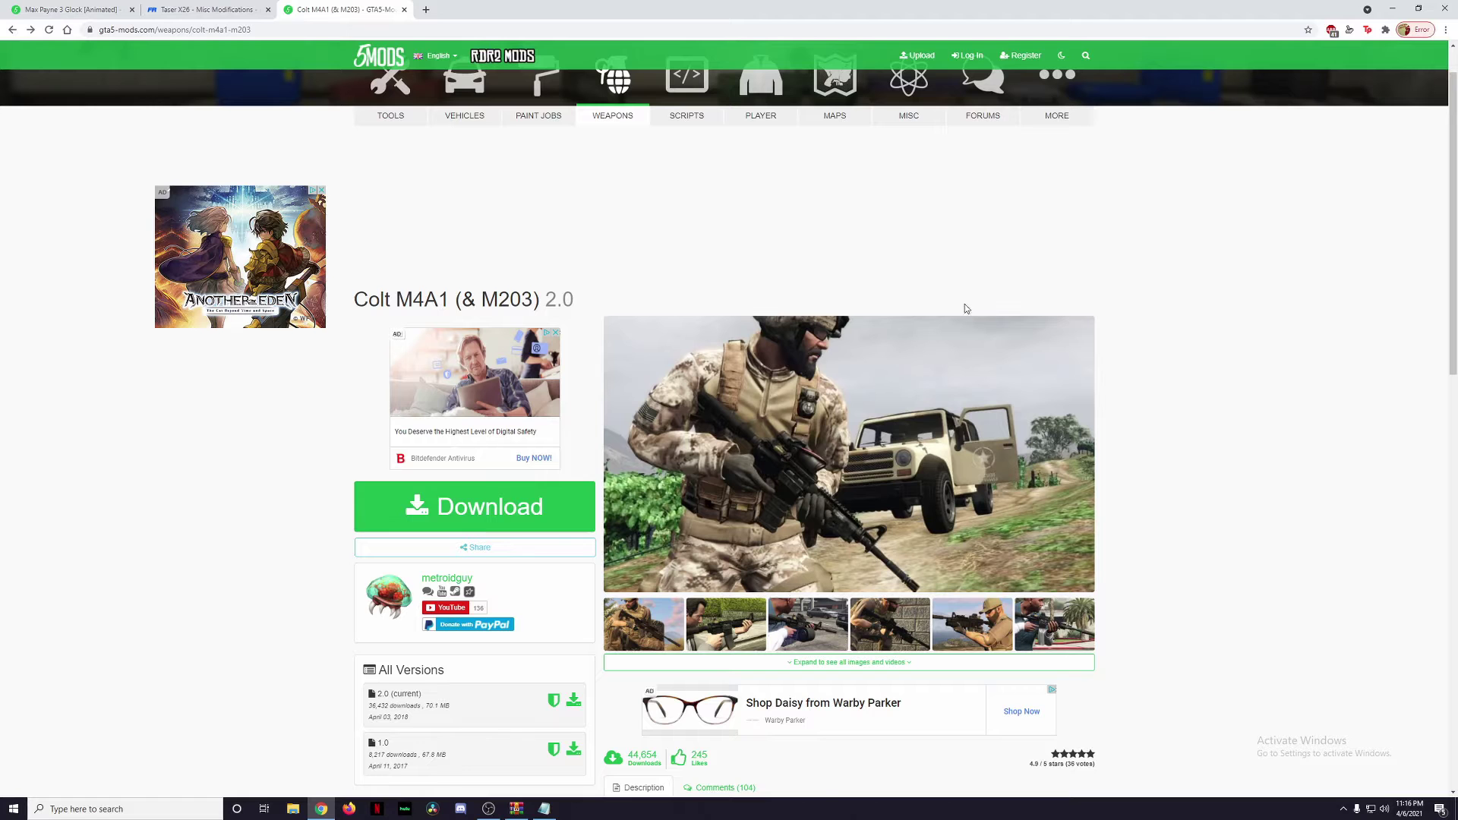
left_click(849, 452)
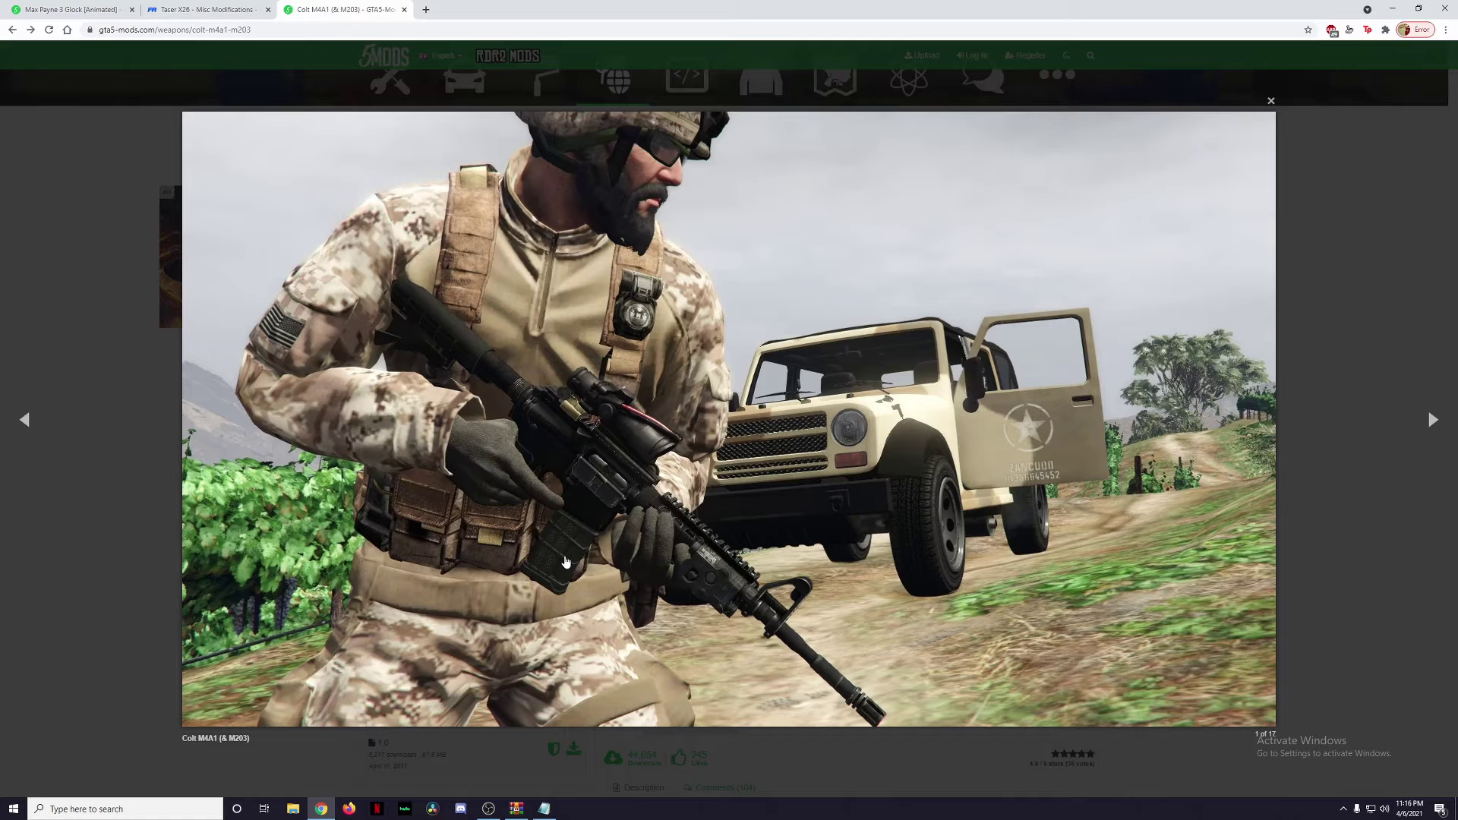
left_click(1269, 102)
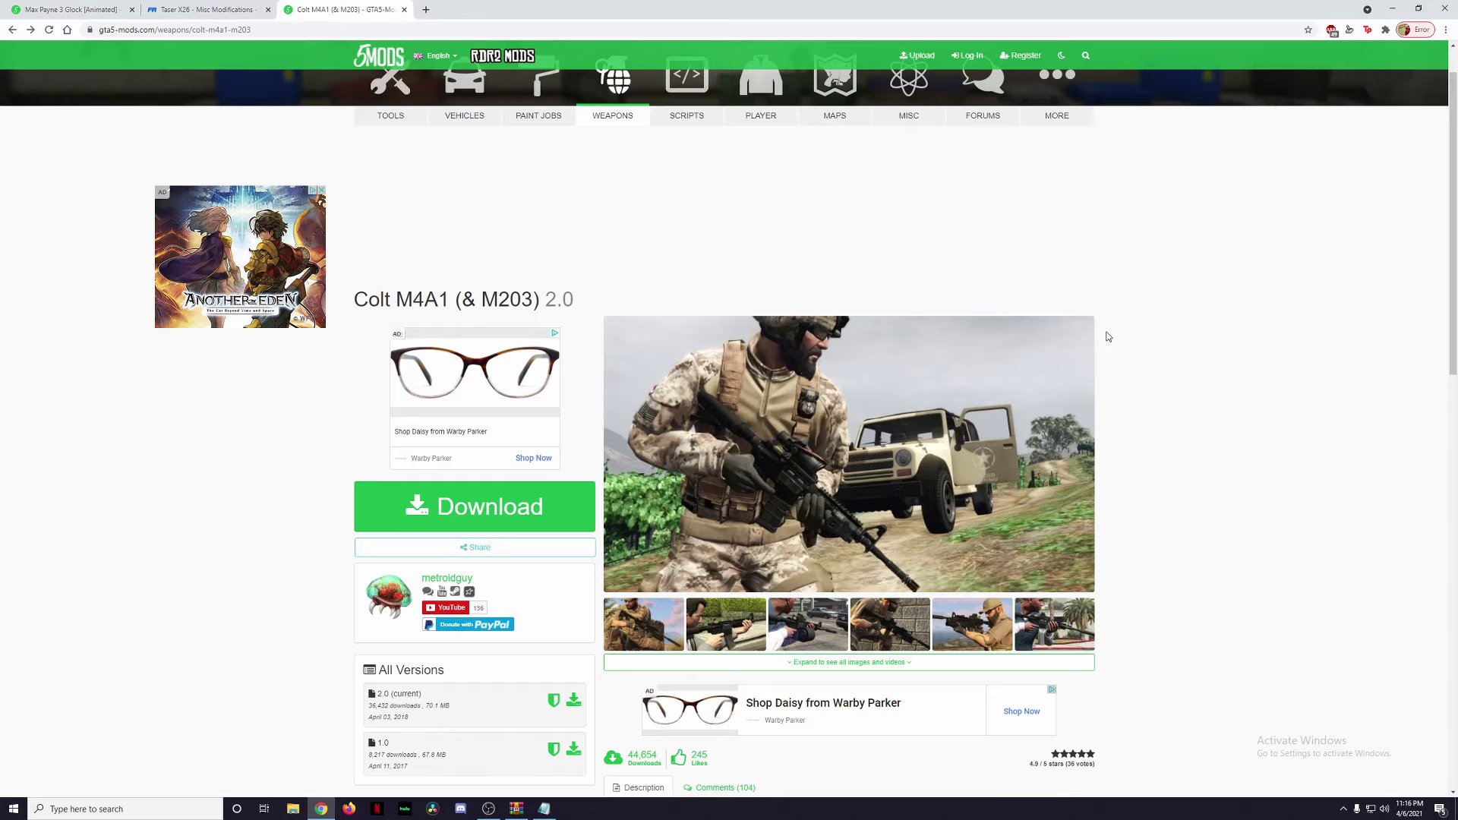
scroll(1049, 311, "down", 3)
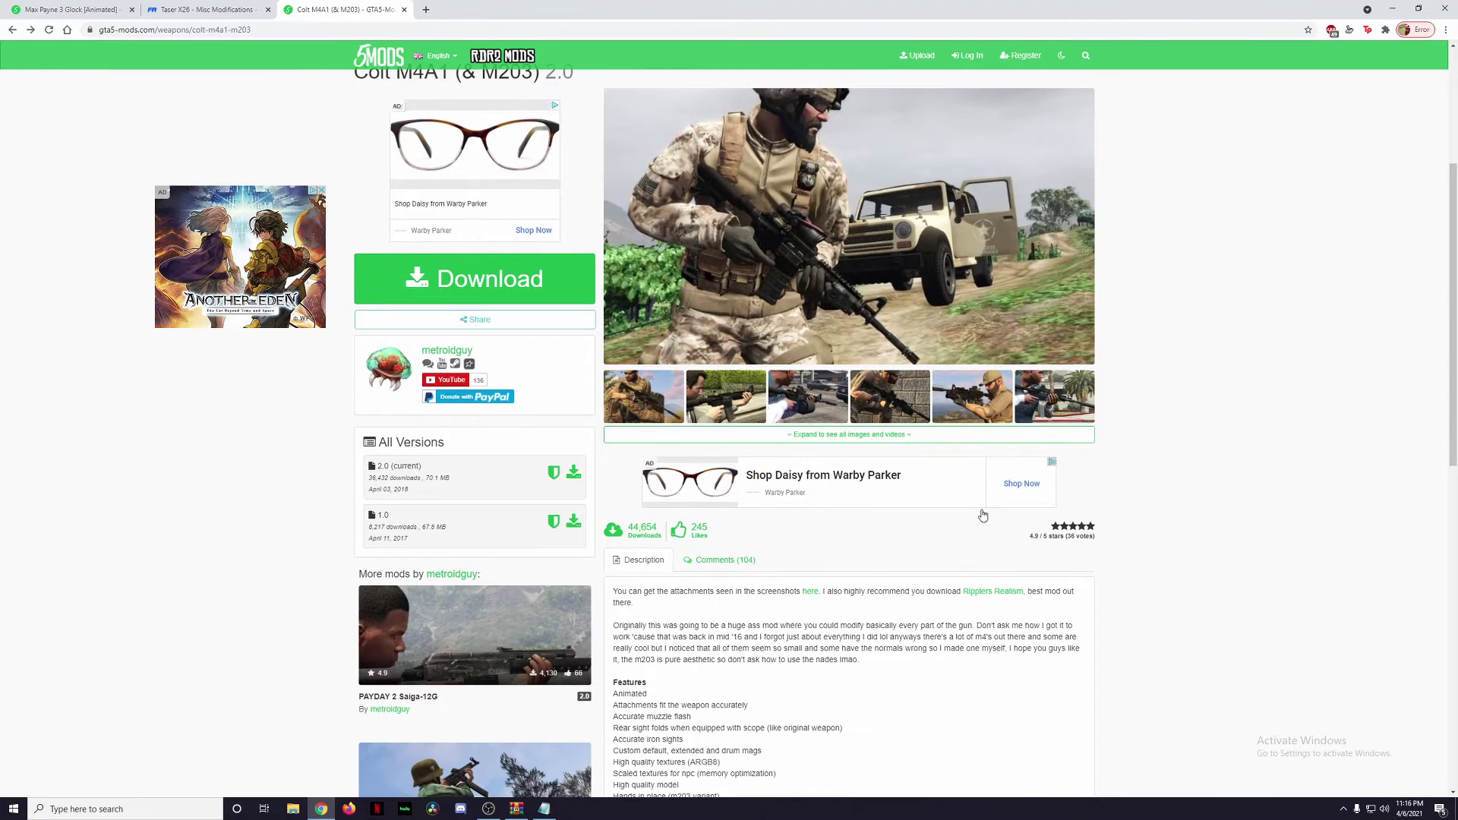
left_click_drag(613, 591, 813, 599)
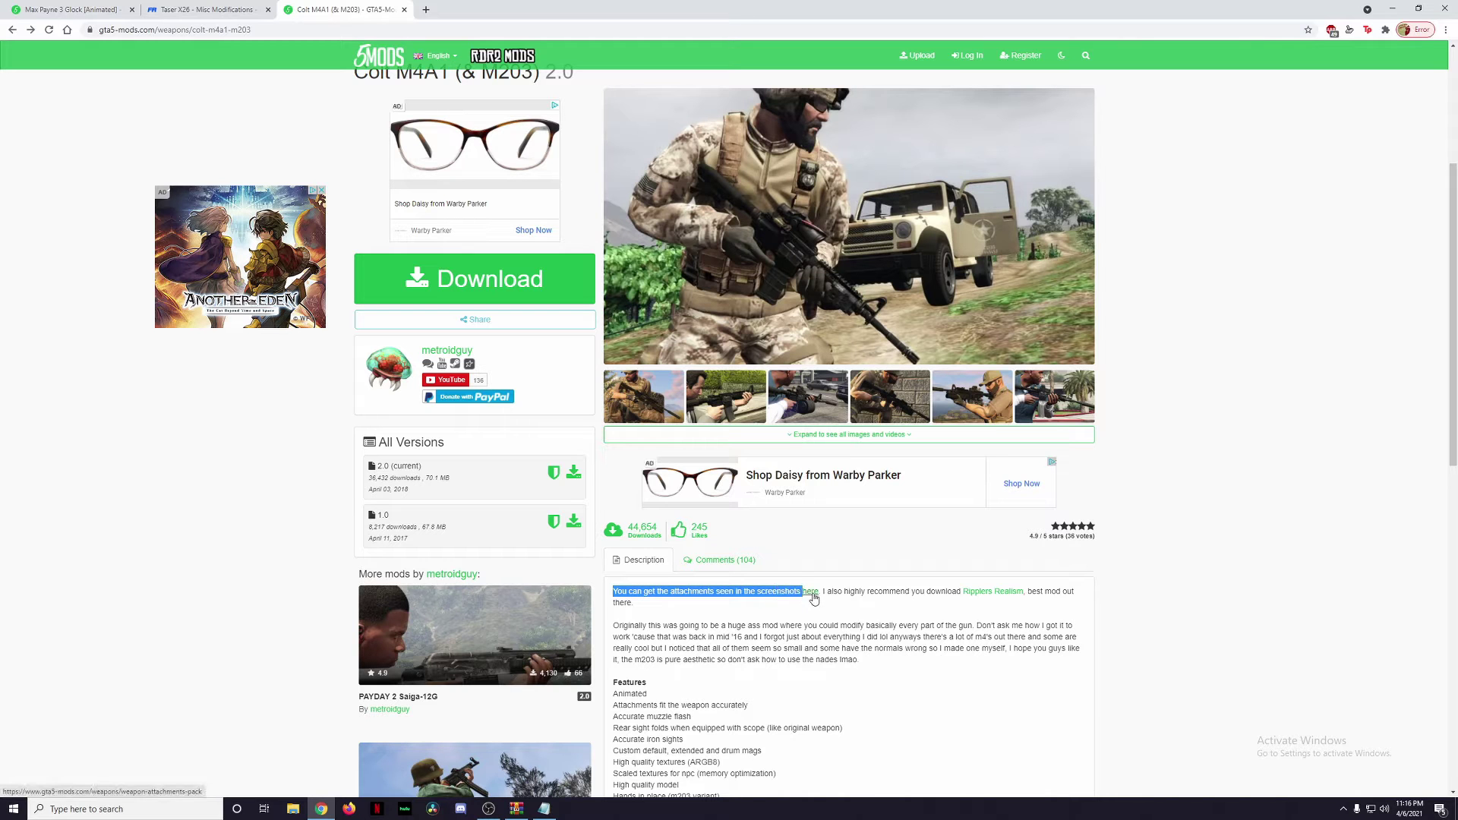
Step: Browse the Weapon Attachments Pack screenshots in the viewer, then go to its download
left_click(813, 597)
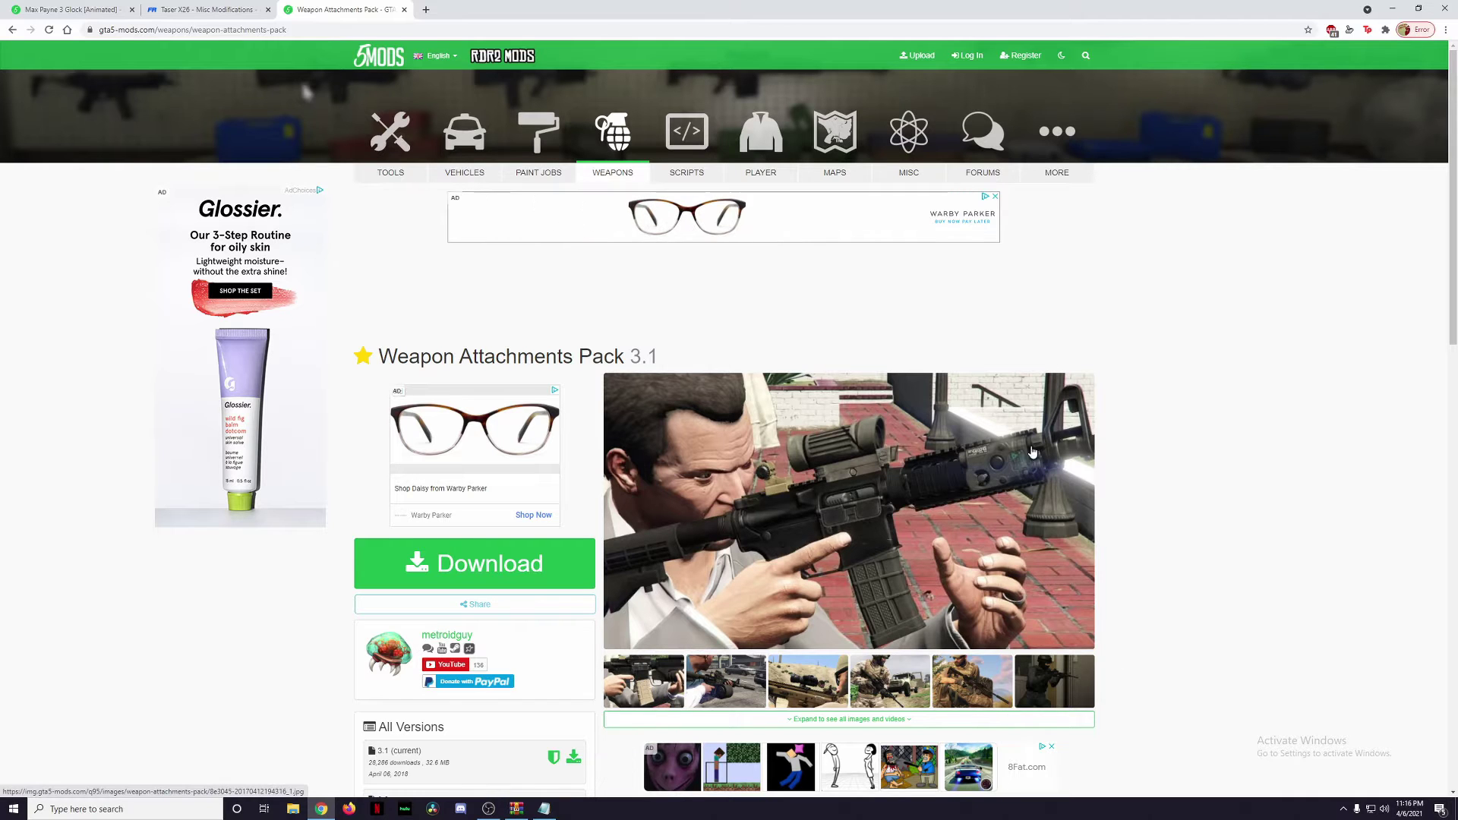
left_click(657, 678)
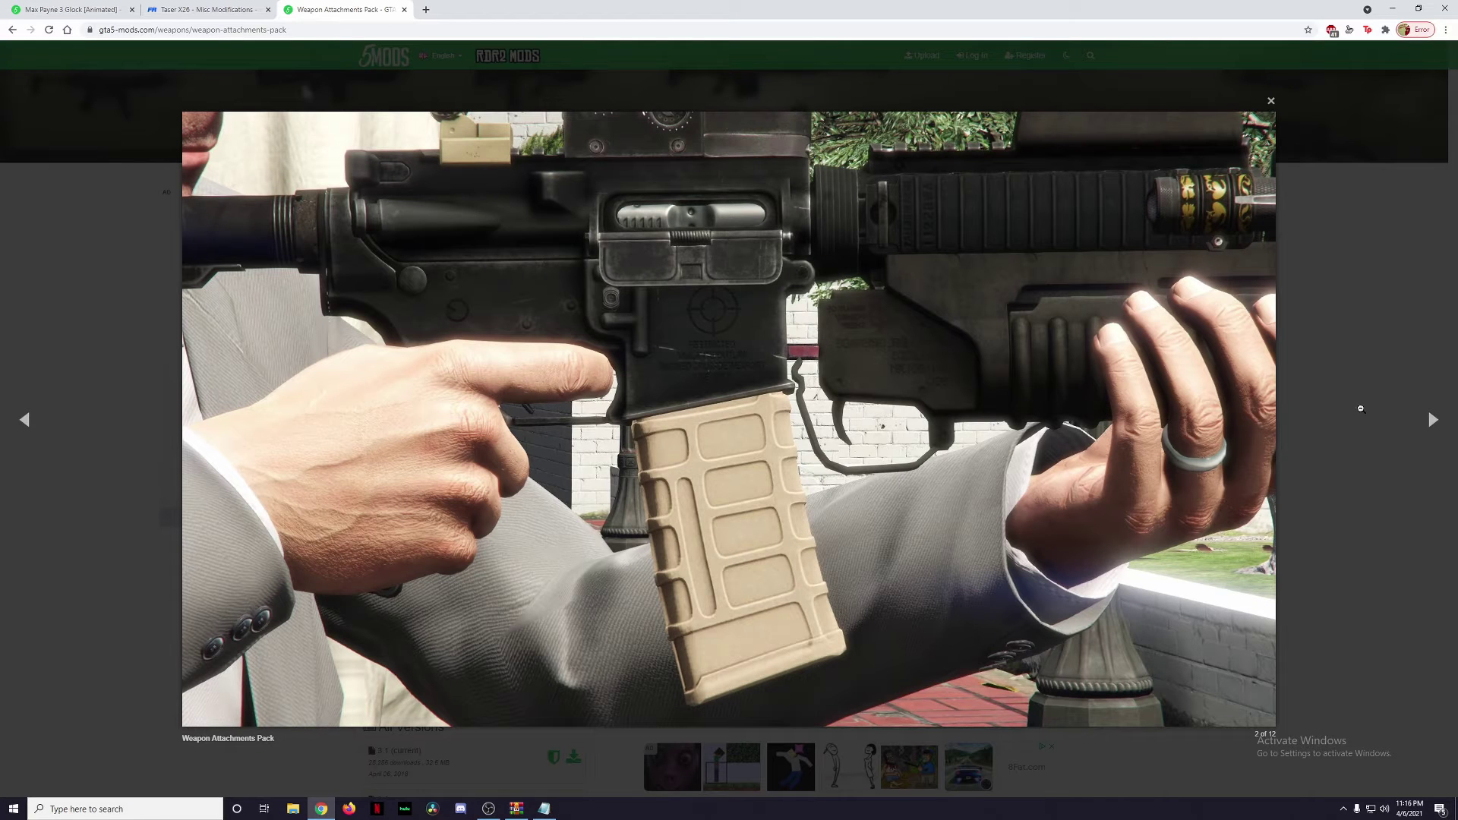
left_click(1428, 424)
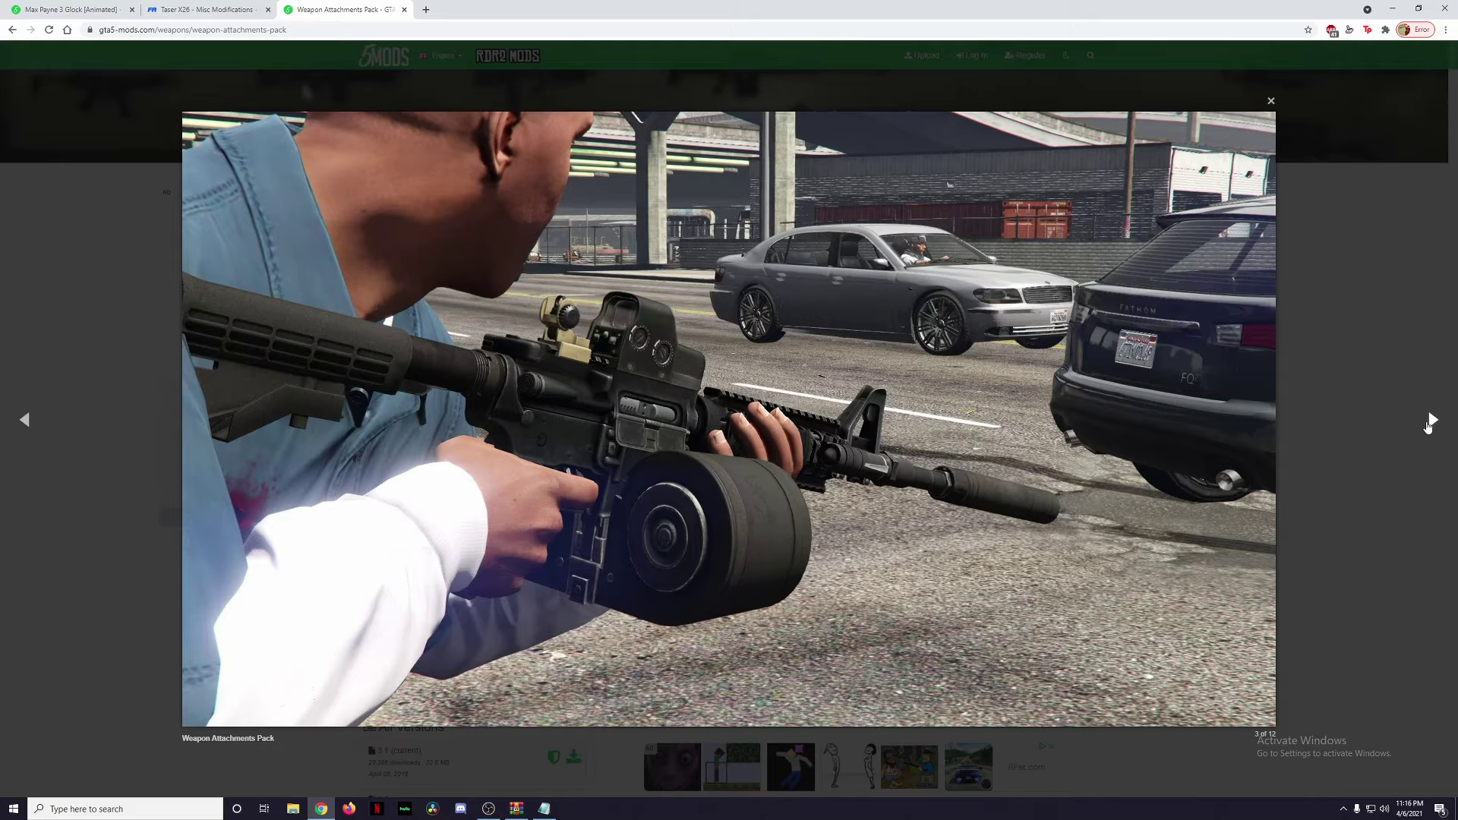
left_click(1428, 424)
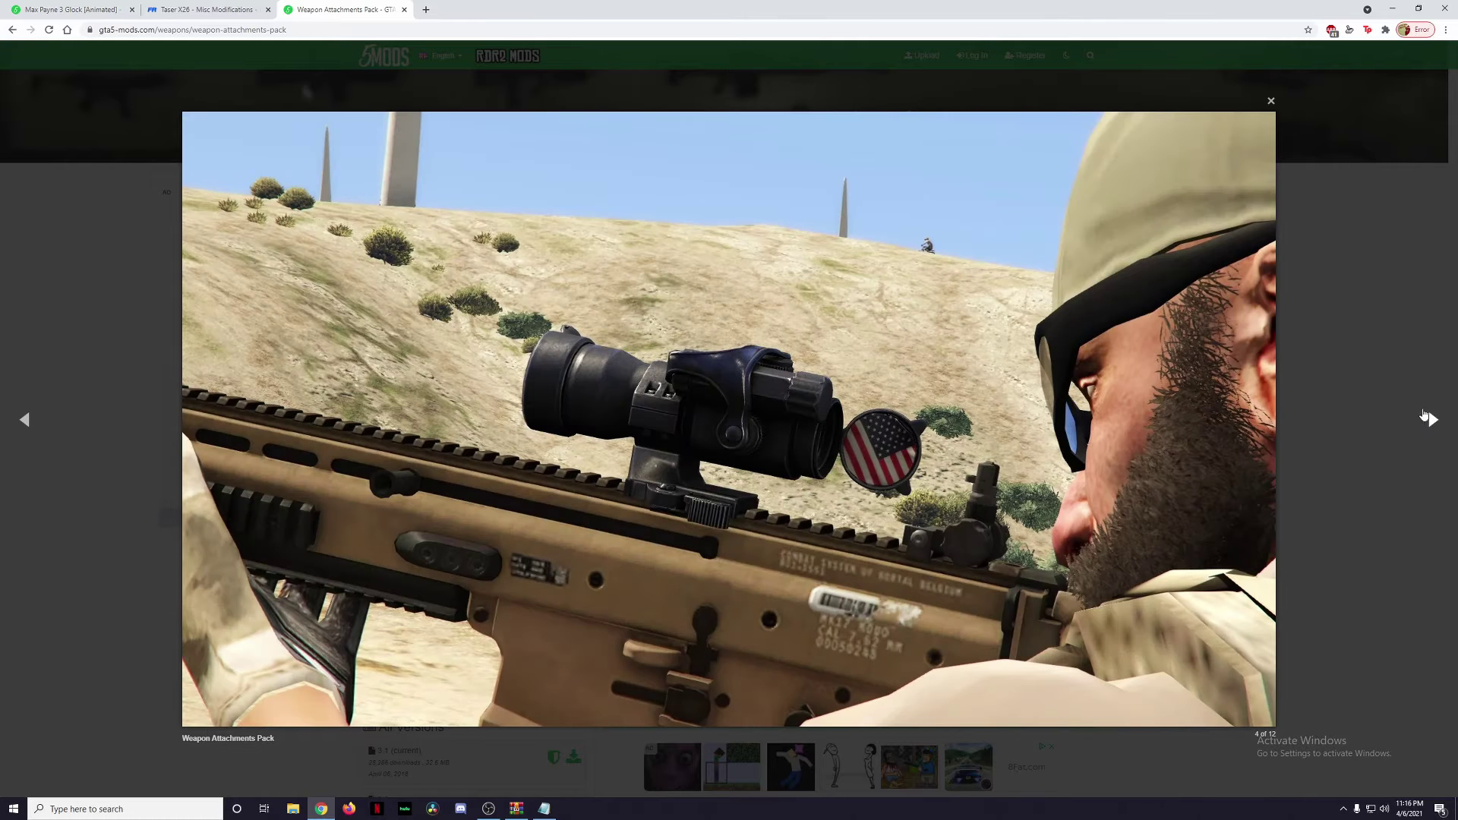
left_click(1313, 121)
scroll(740, 455, "down", 2)
left_click(517, 454)
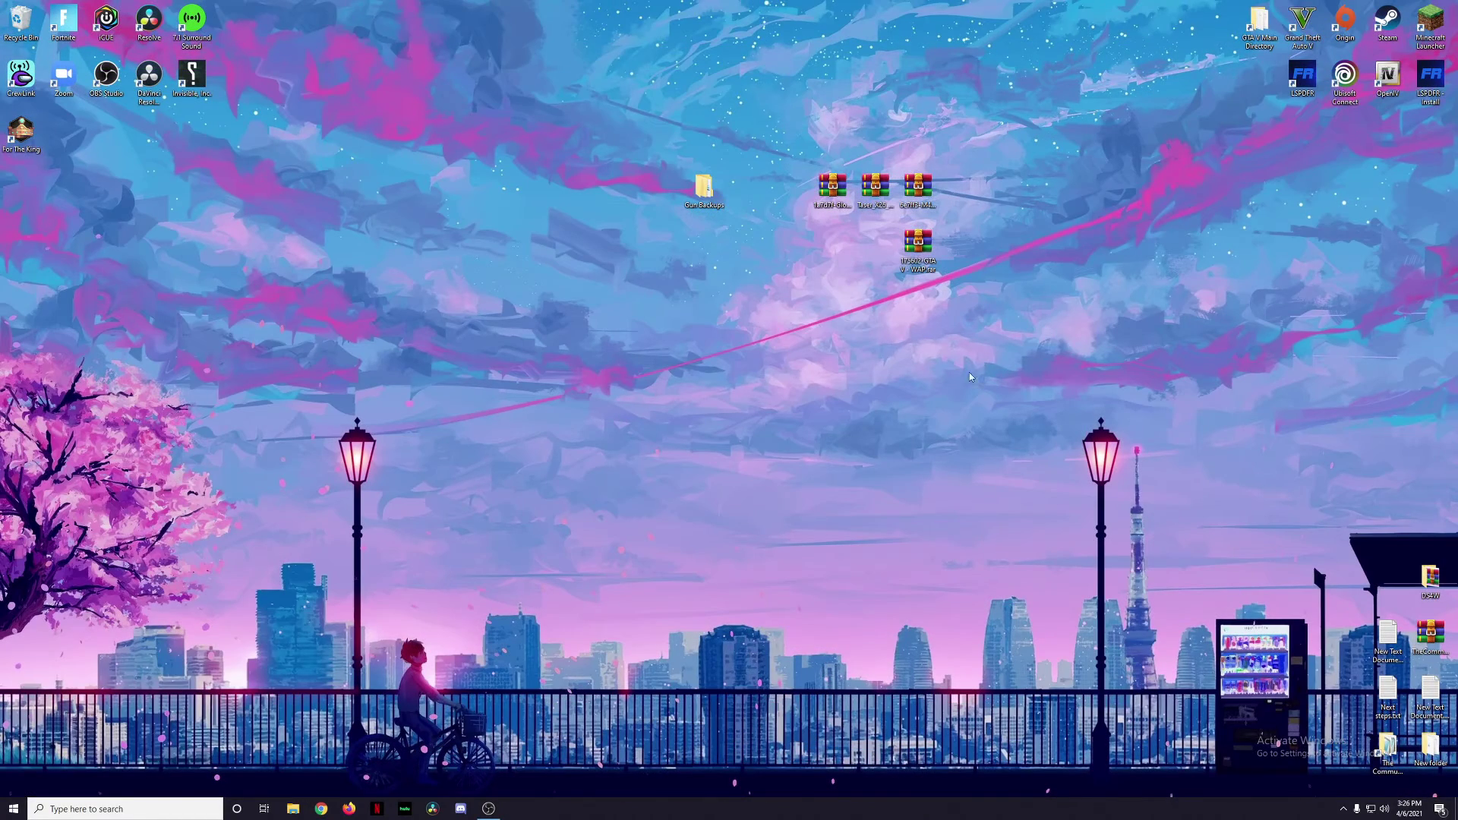
Step: Open 1a7d7f-Glock.rar in WinRAR and dismiss the licence reminder
left_click_drag(835, 196, 661, 304)
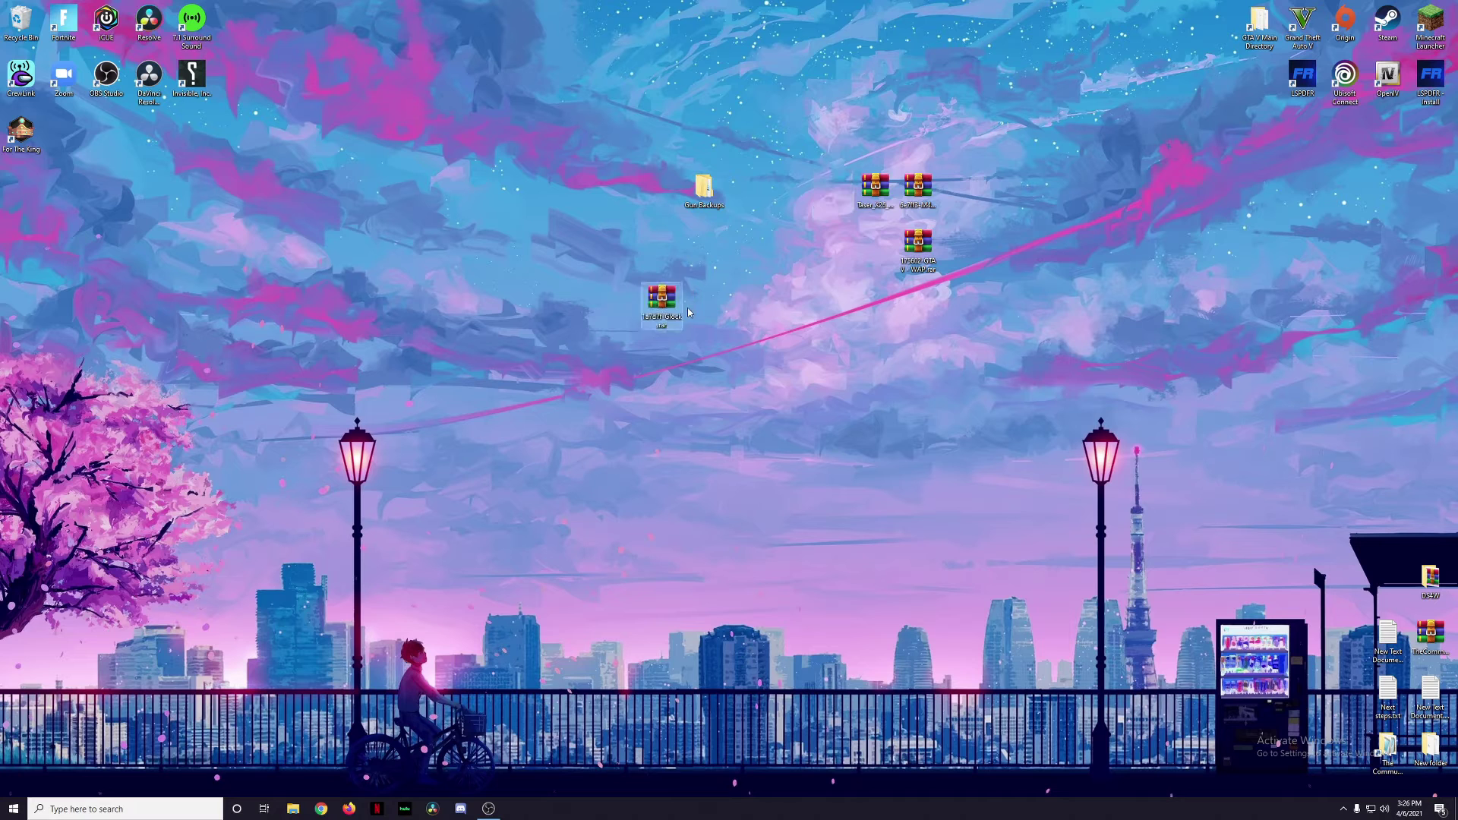
double_click(662, 301)
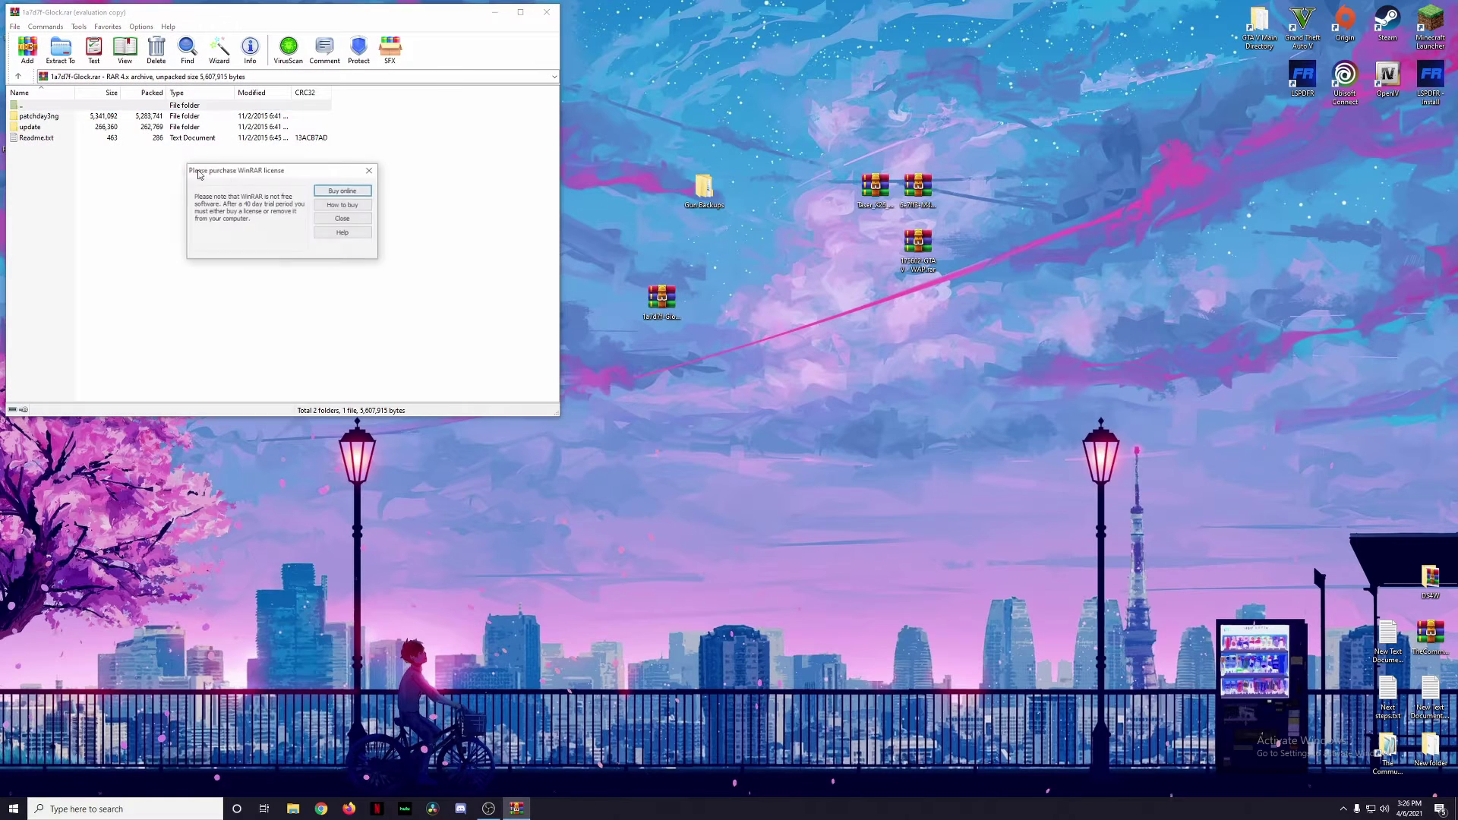
left_click(372, 174)
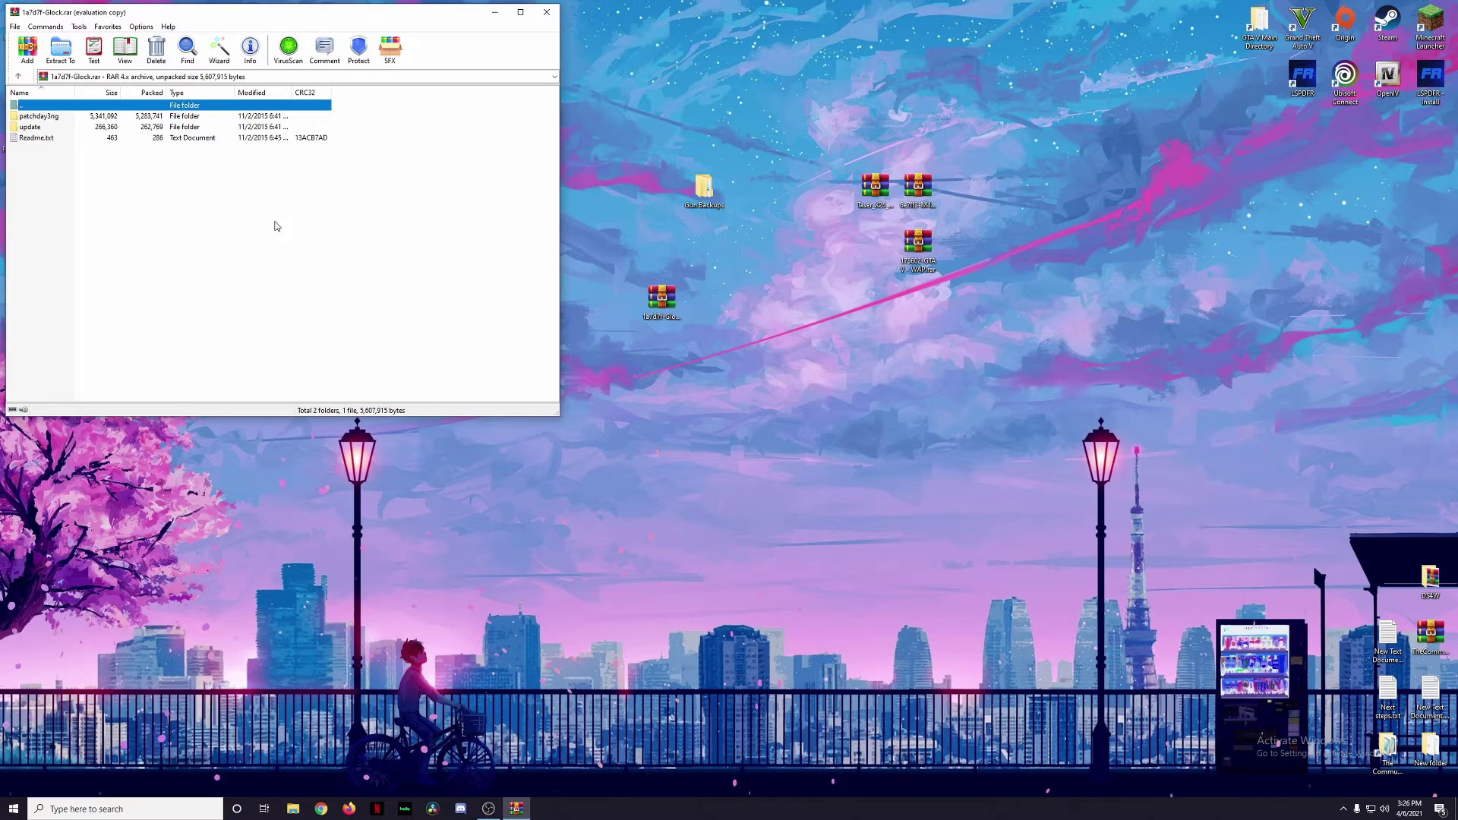
Step: Open the archive's Readme.txt and select its install path up to weapons.rpf
double_click(40, 139)
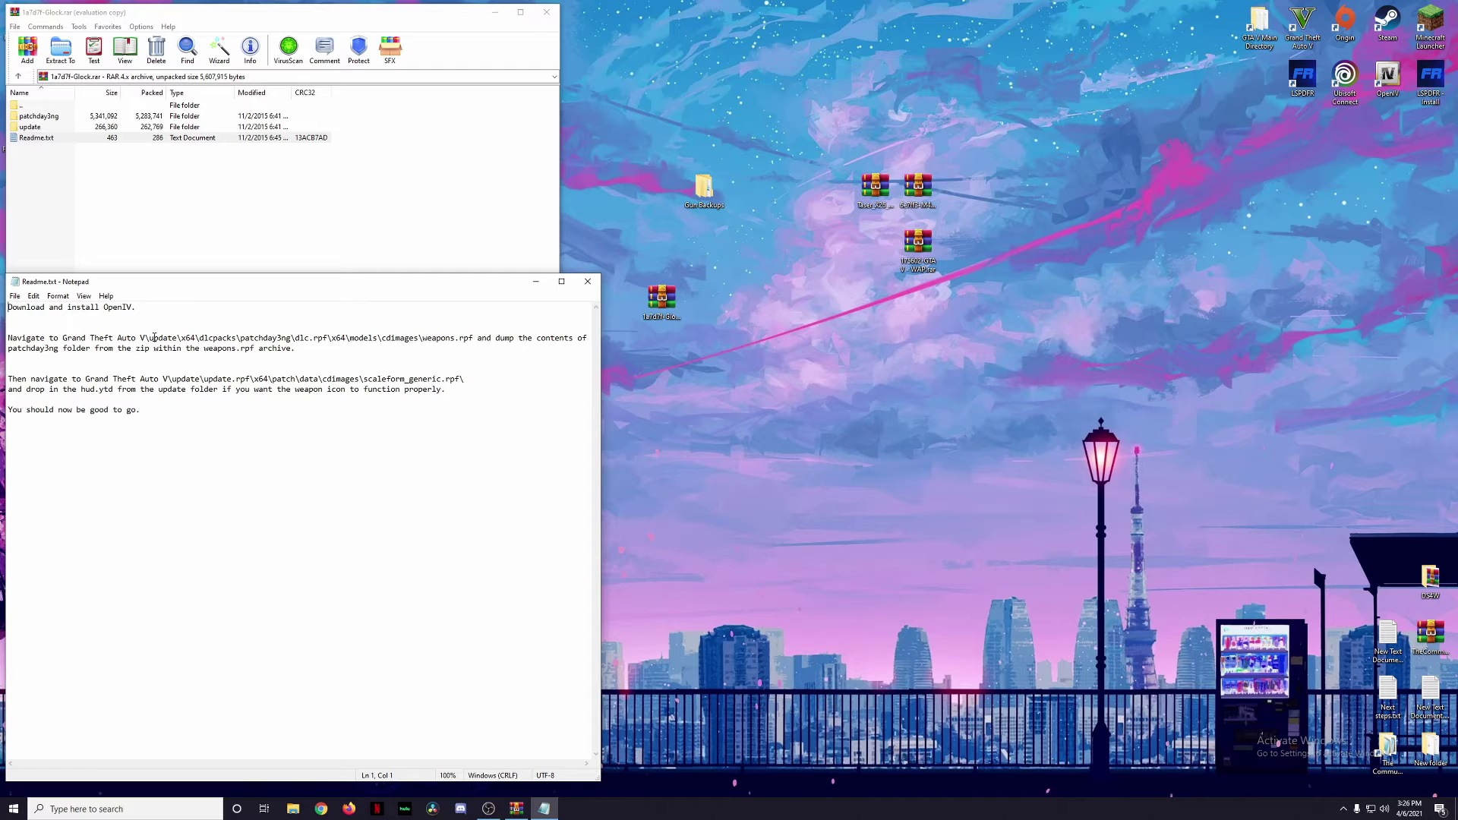
left_click_drag(63, 337, 292, 341)
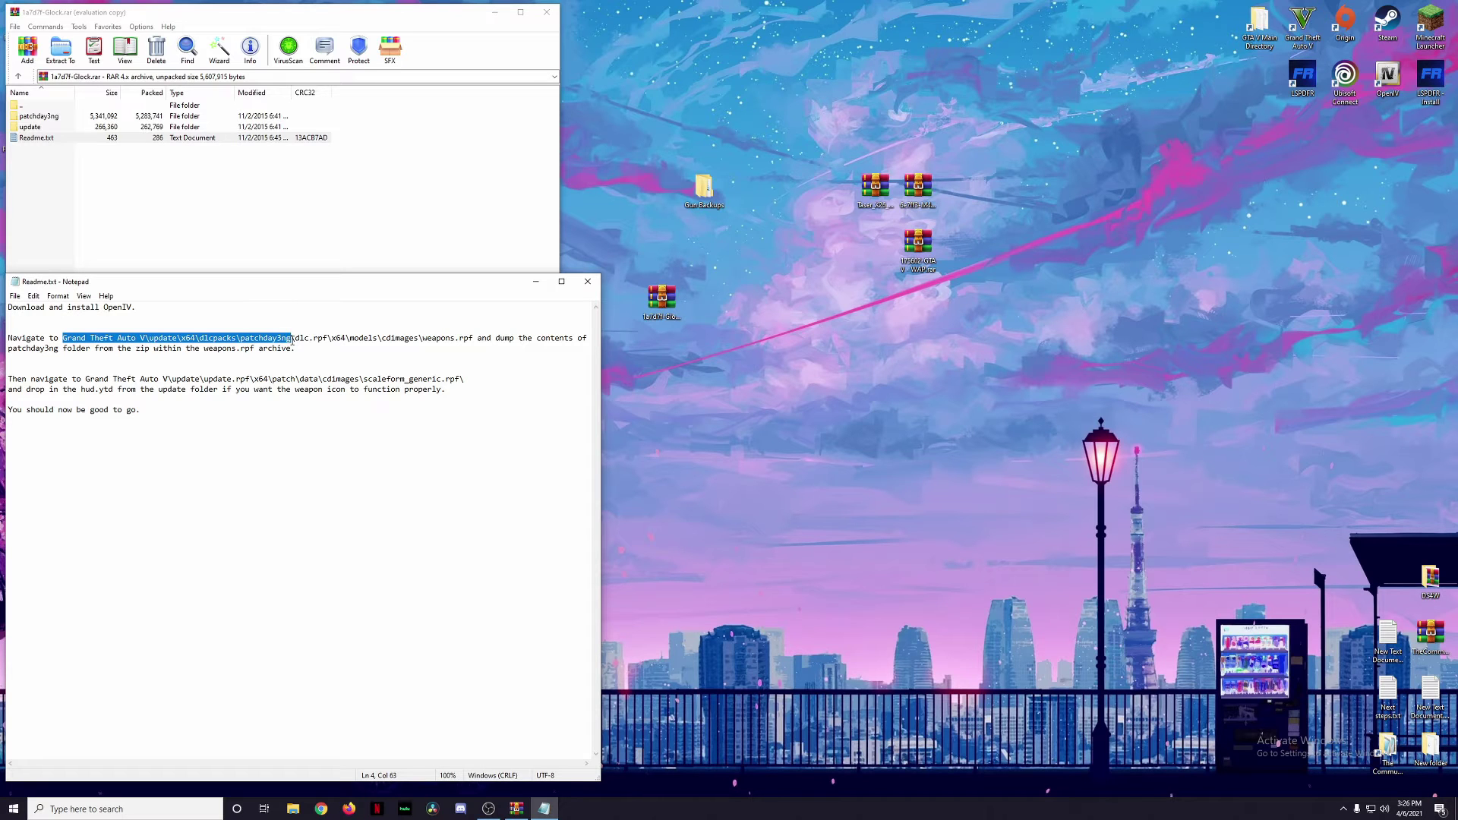
left_click_drag(293, 341, 473, 339)
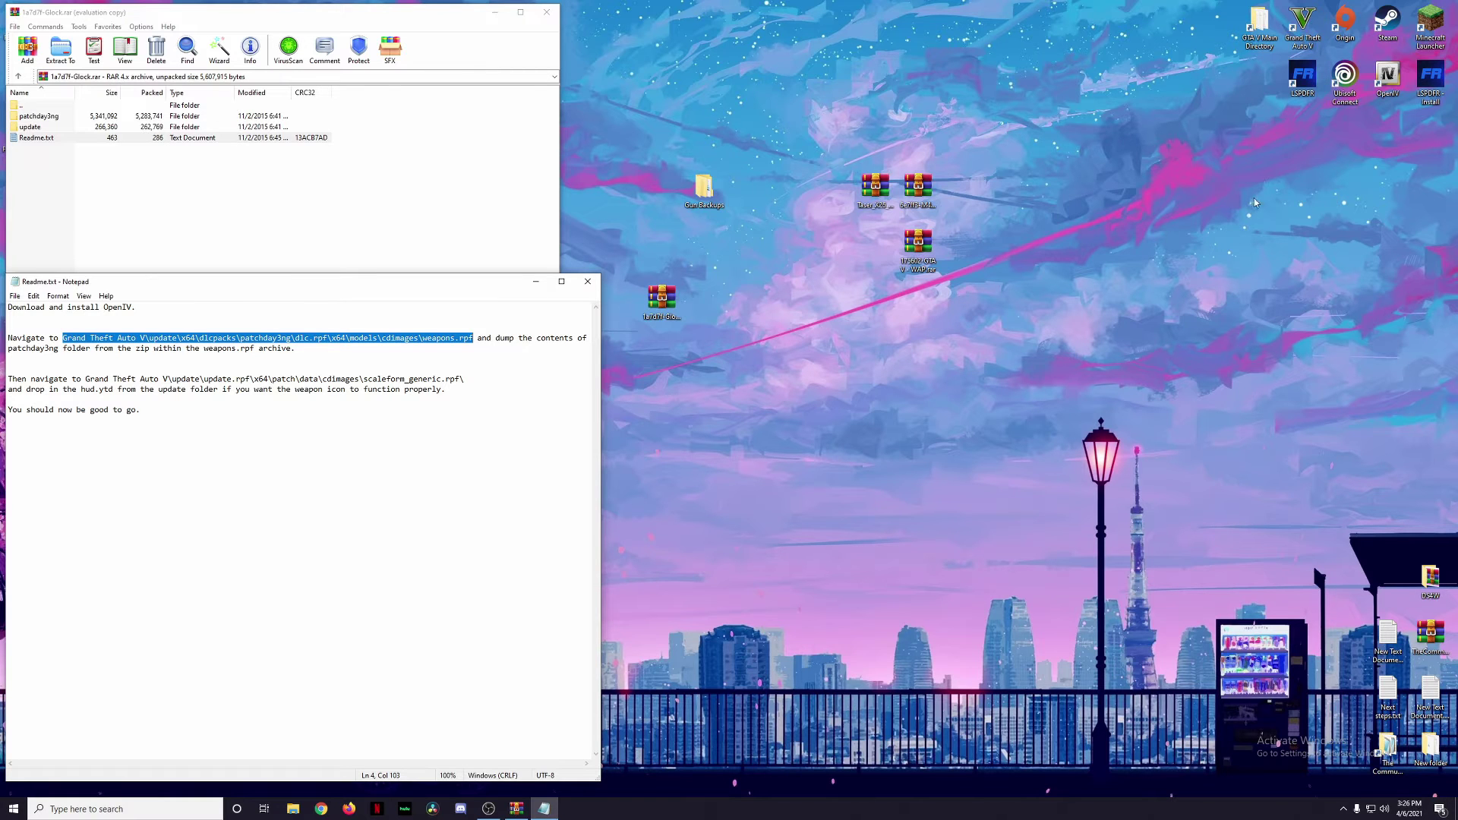
left_click(1341, 121)
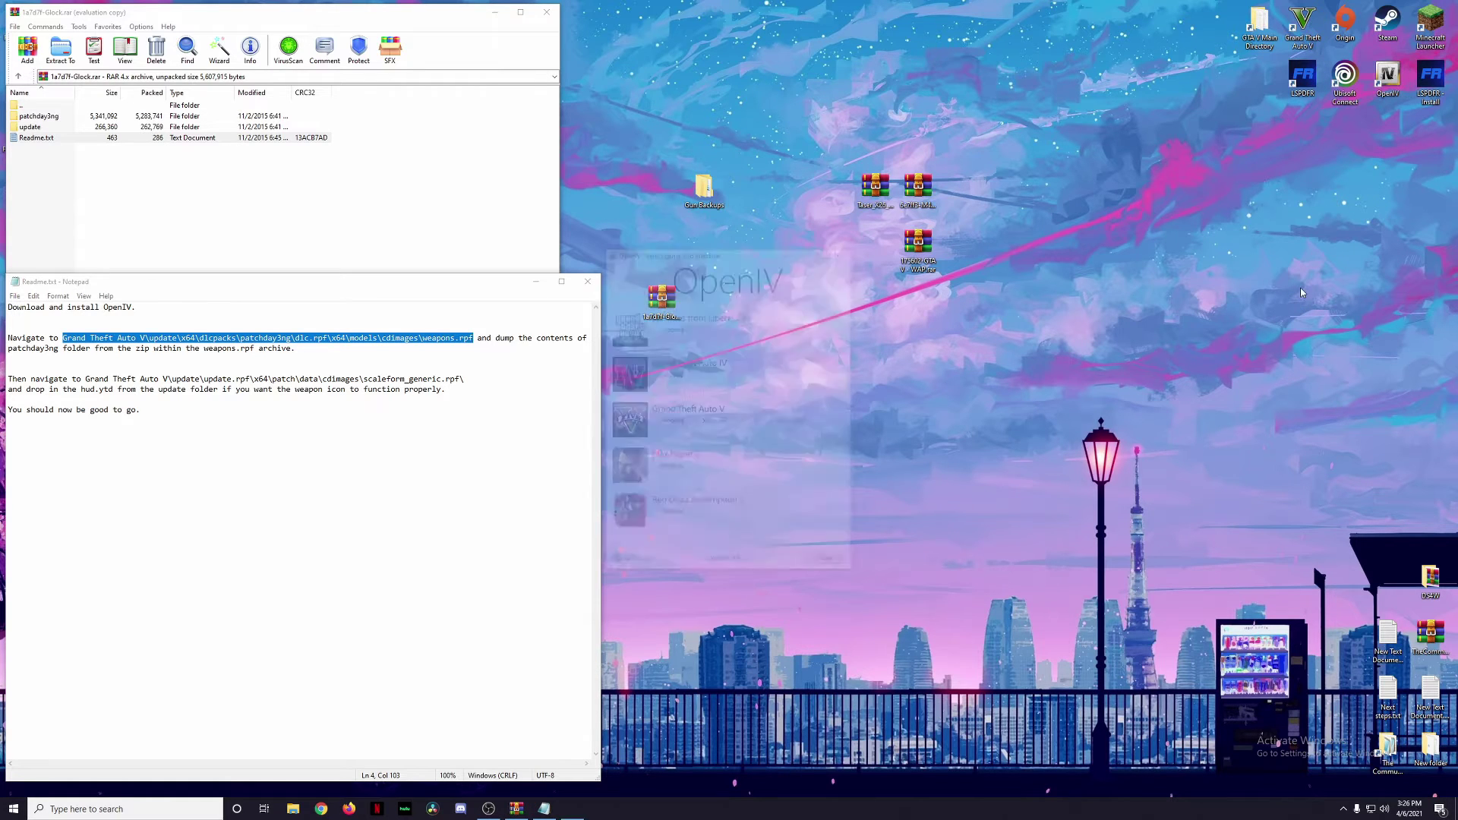
Step: Launch OpenIV for GTA V and browse to mods\update\x64\dlcpacks
left_click(669, 423)
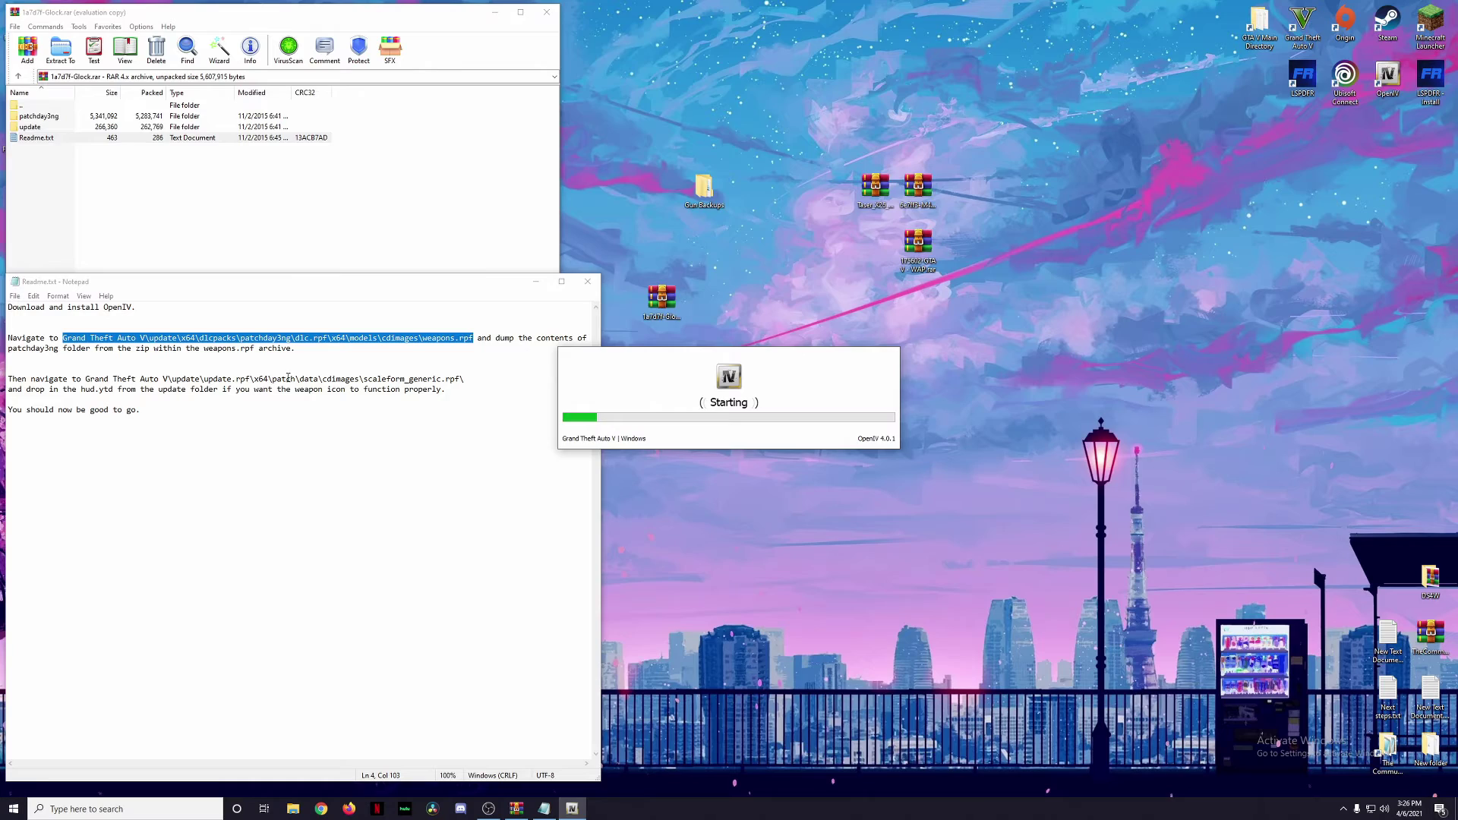
left_click_drag(716, 85, 1057, 45)
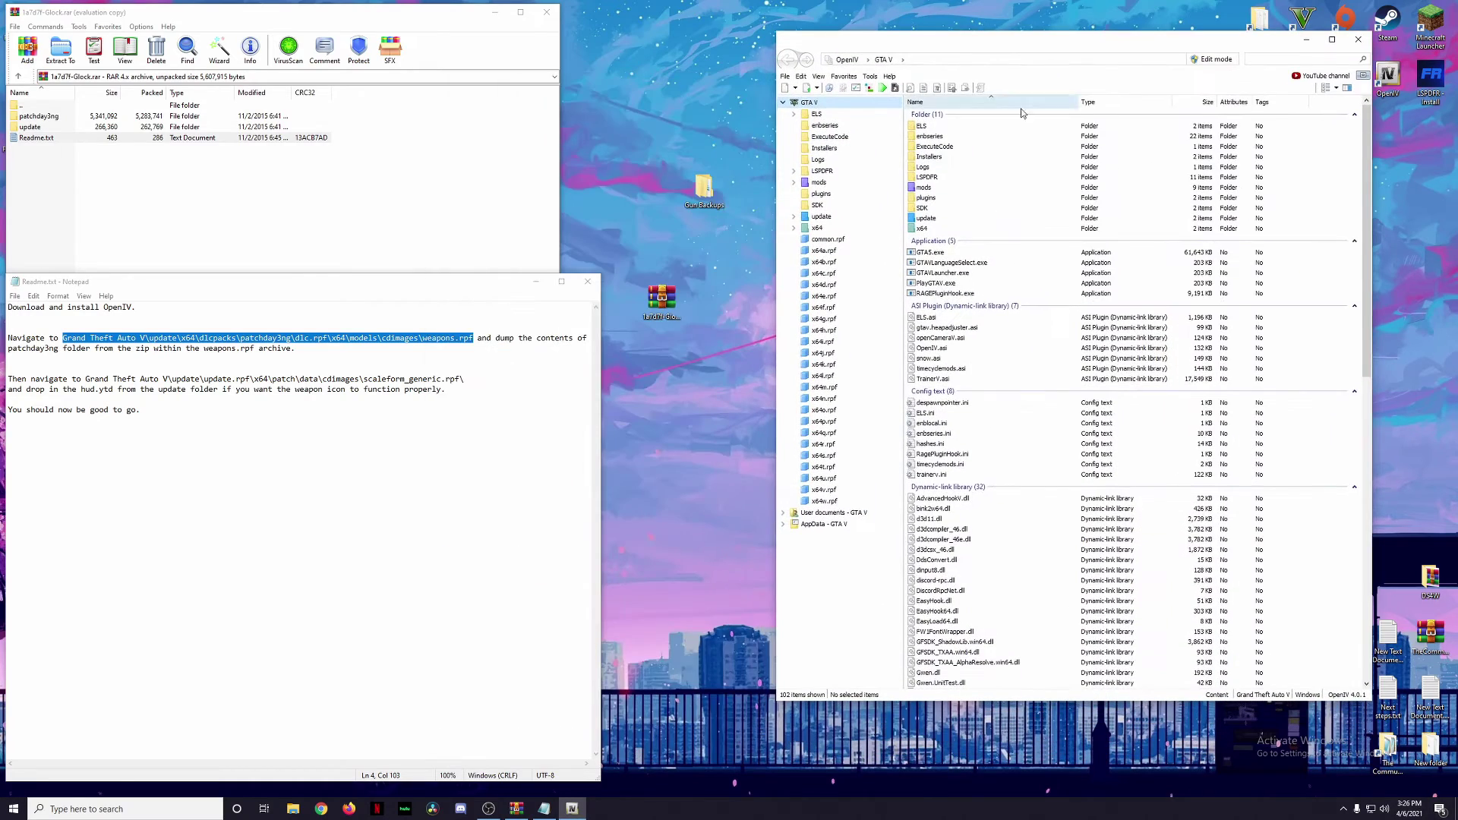
double_click(932, 183)
double_click(928, 127)
left_click(936, 129)
double_click(936, 130)
double_click(934, 137)
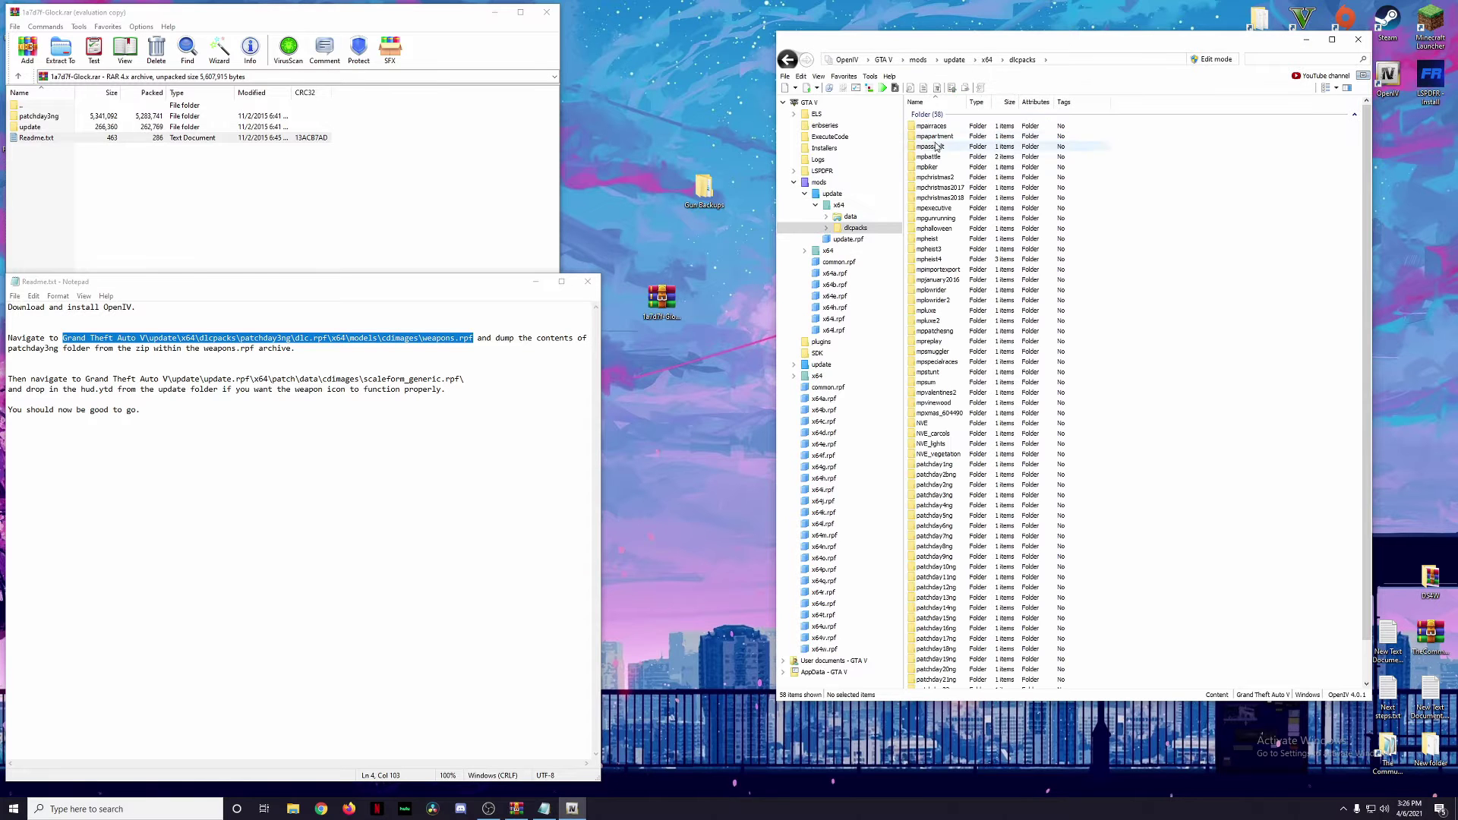
Step: Open patchday8ng\dlc.rpf\x64\models\cdimages\weapons.rpf to list the weapon models
left_click(935, 495)
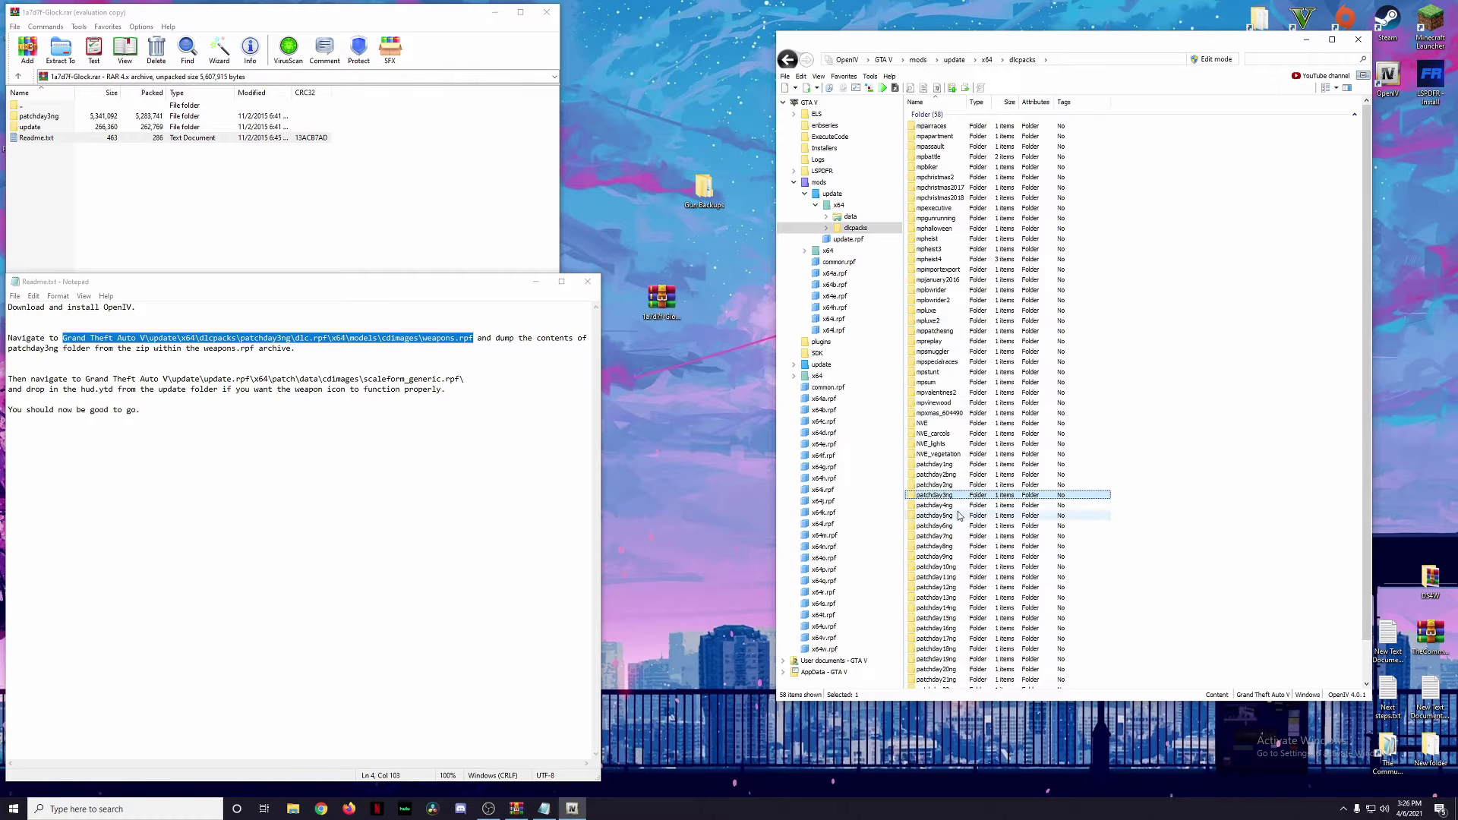
left_click(950, 547)
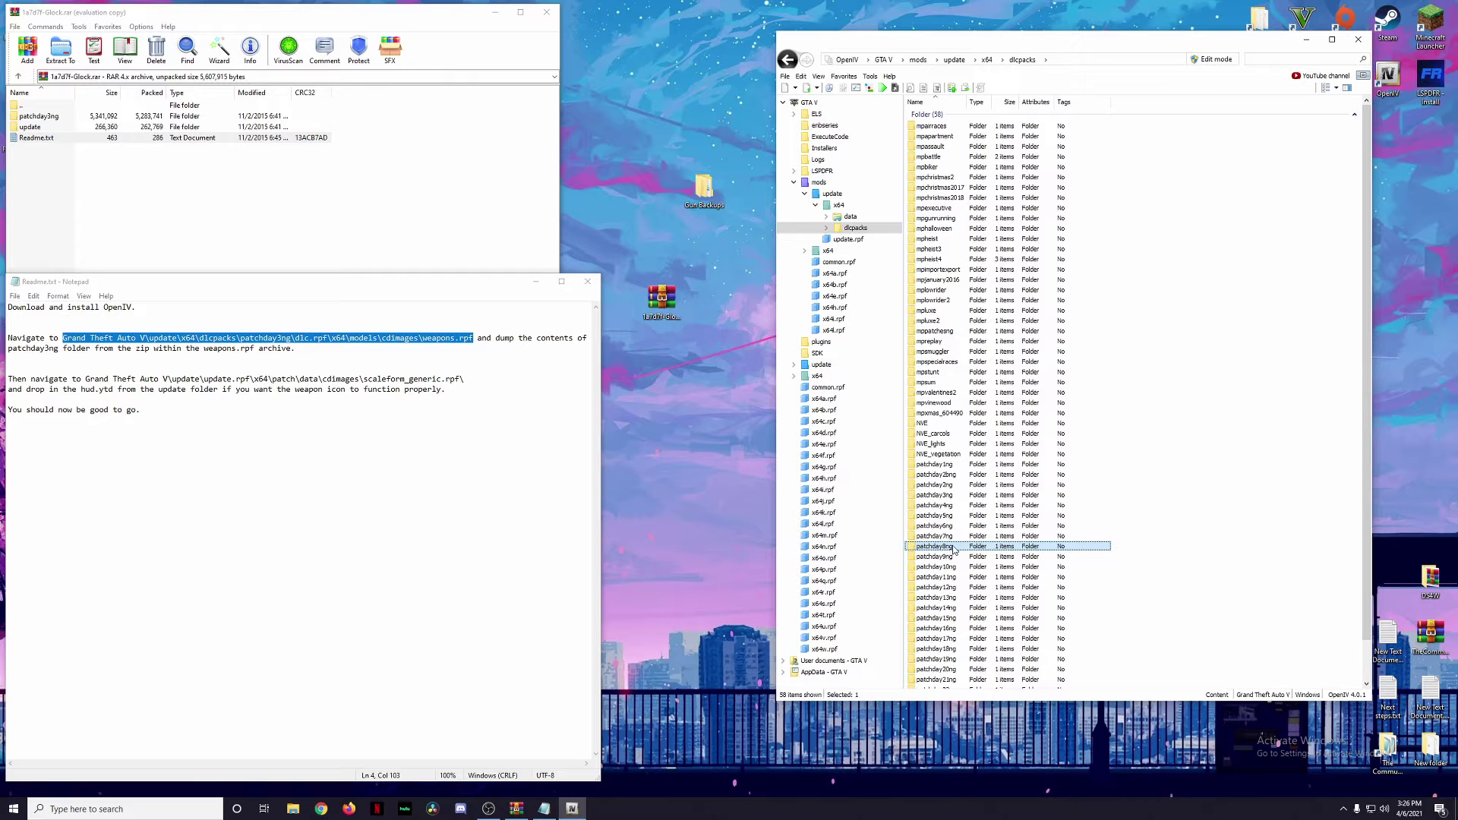
double_click(954, 548)
double_click(925, 128)
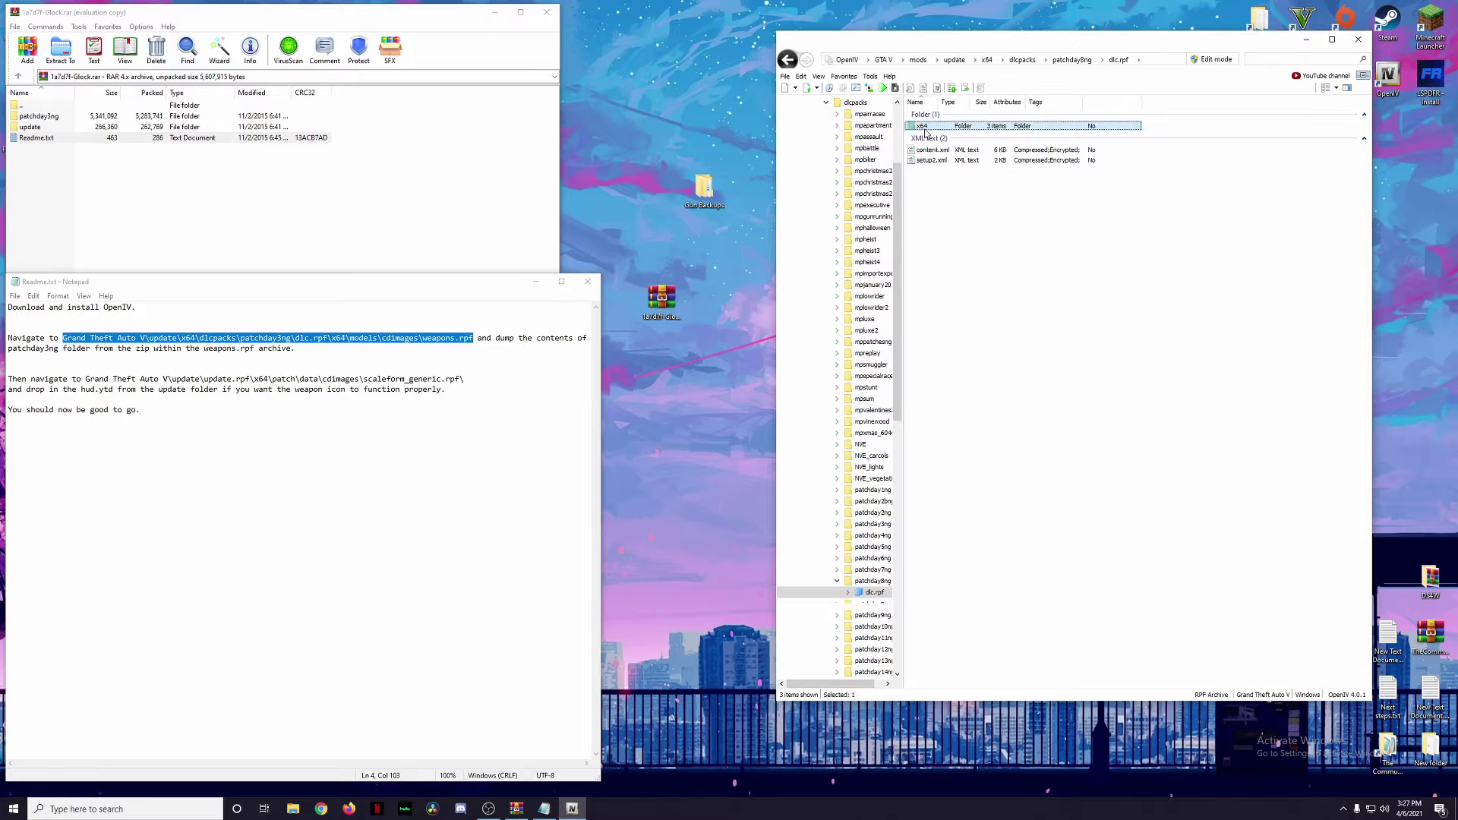
double_click(924, 127)
double_click(928, 148)
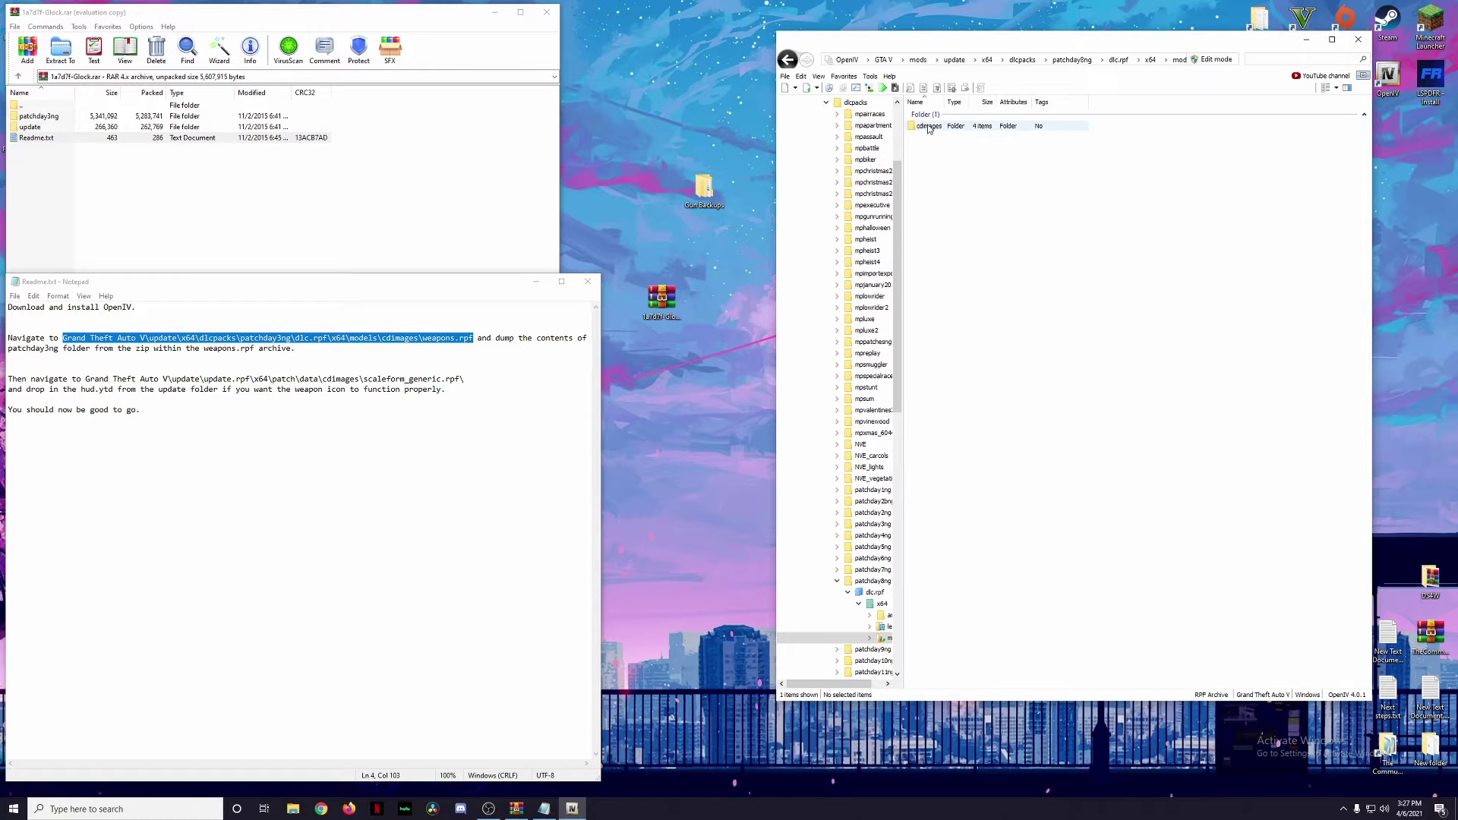
double_click(927, 127)
double_click(932, 157)
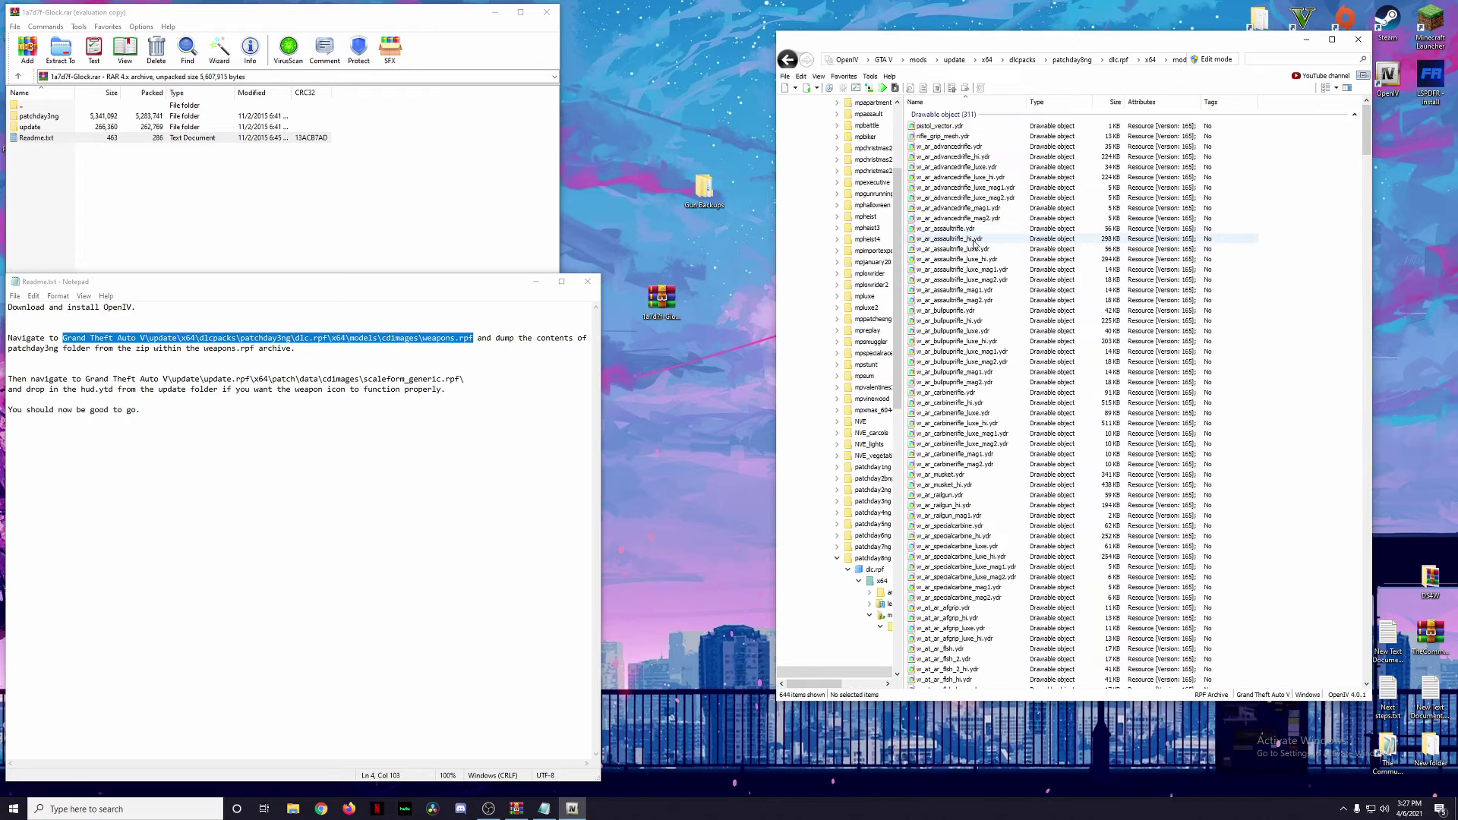
scroll(970, 206, "down", 3)
scroll(965, 250, "up", 2)
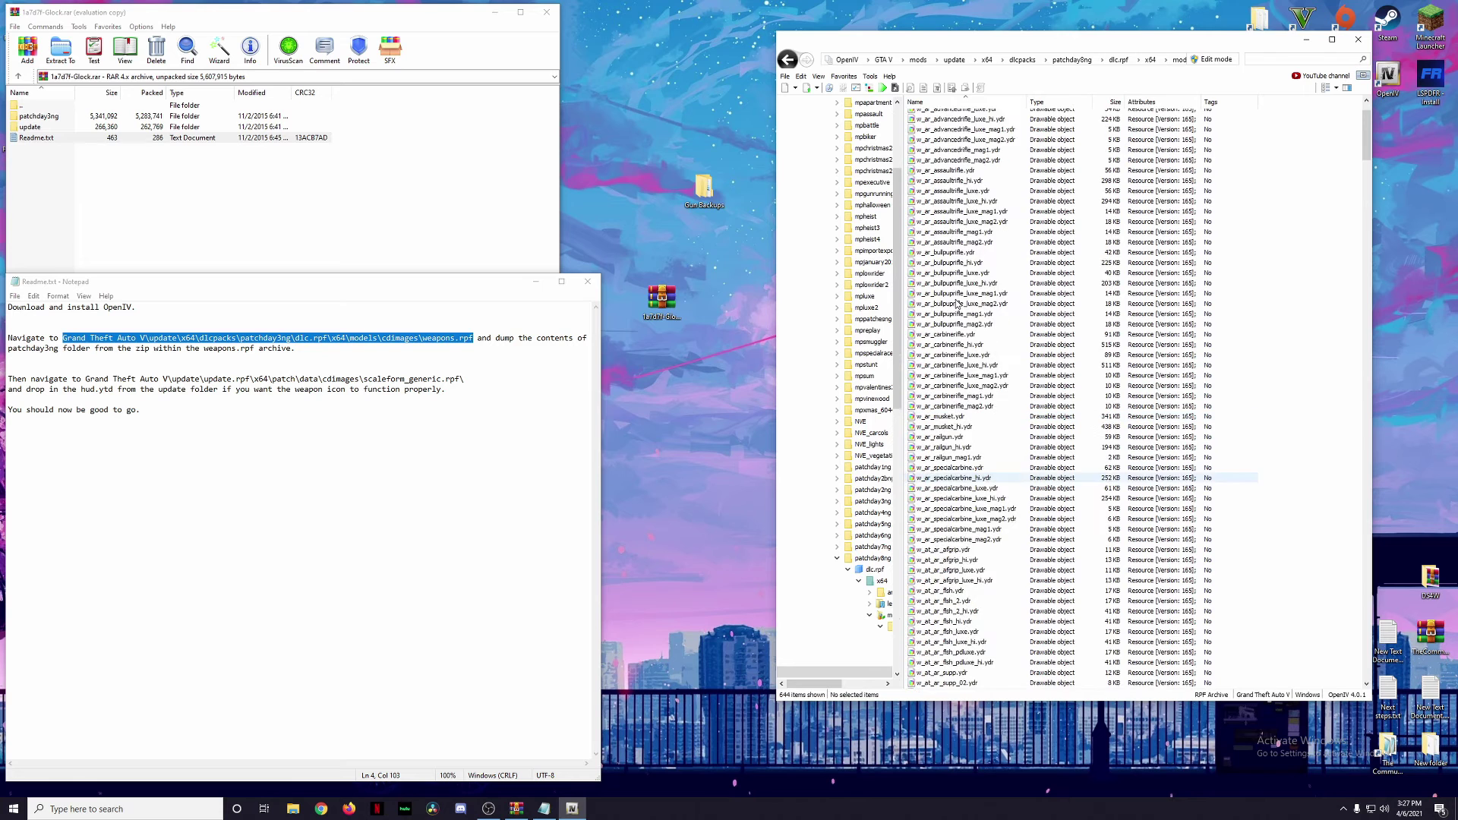
scroll(958, 304, "up", 2)
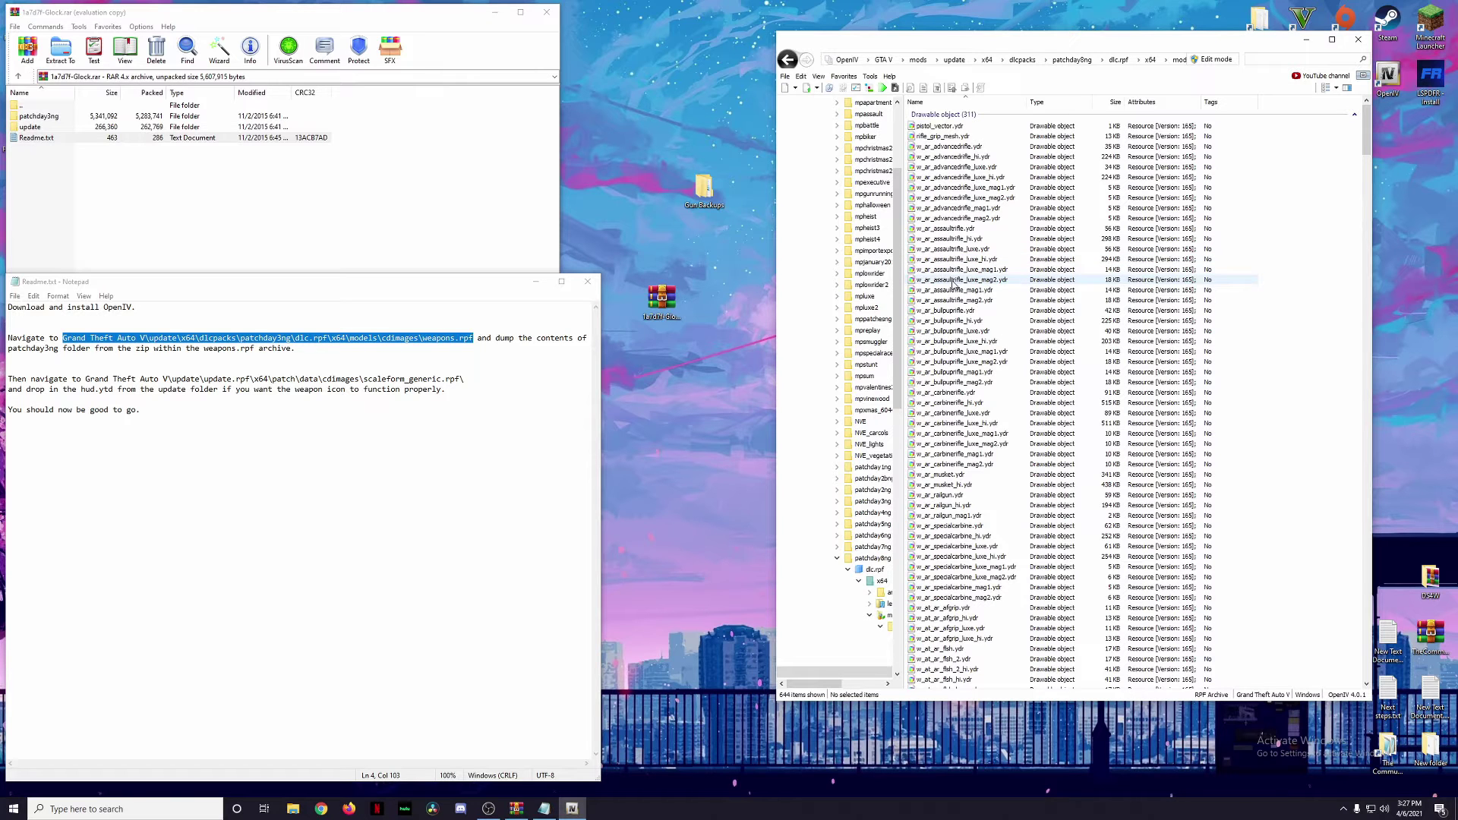
left_click(178, 214)
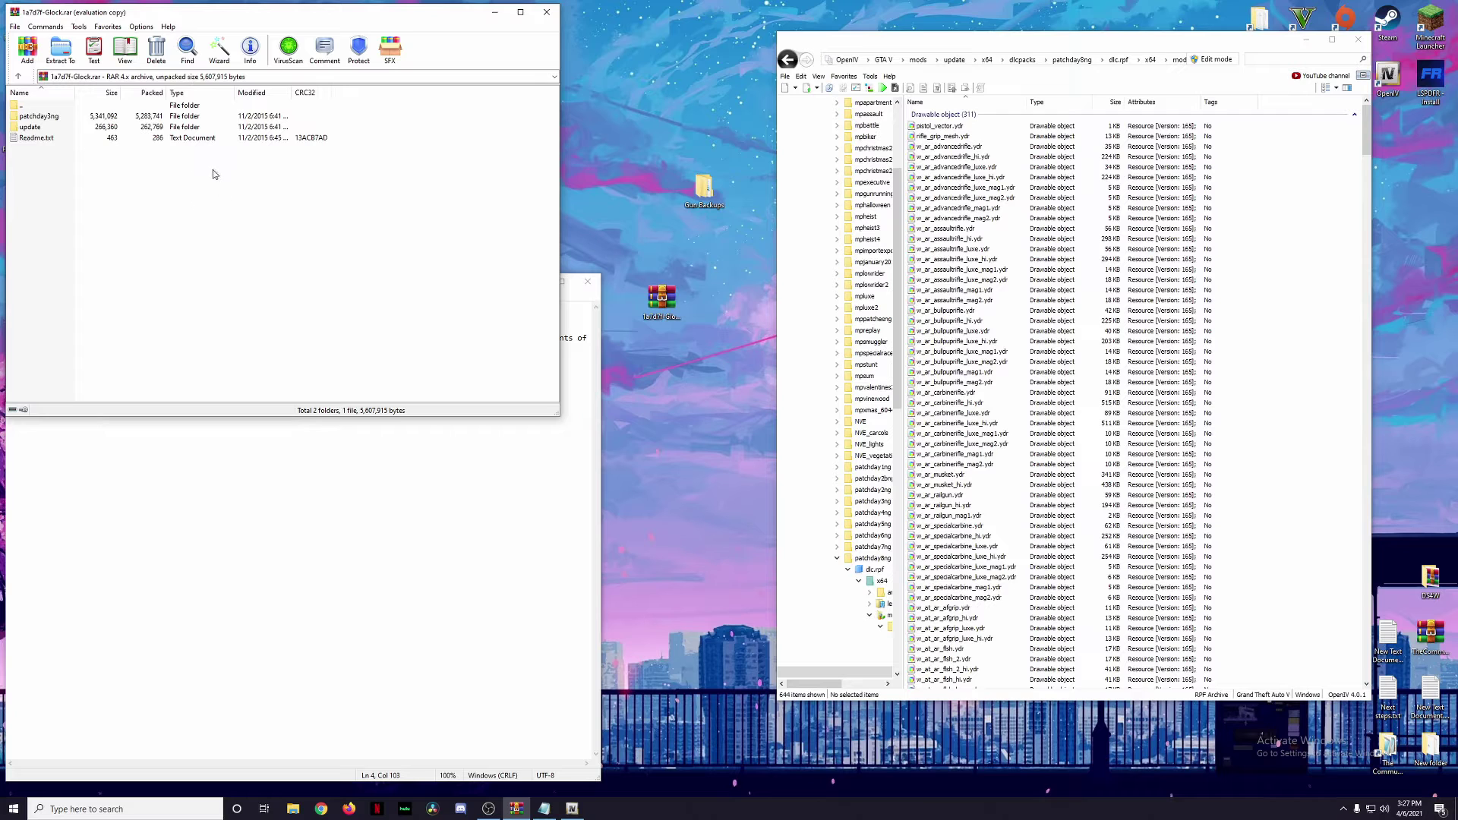
Step: Open the archive's patchday3ng folder and filter OpenIV's weapons.rpf list to 'w_pi_pistol'
double_click(41, 117)
left_click_drag(49, 221, 58, 129)
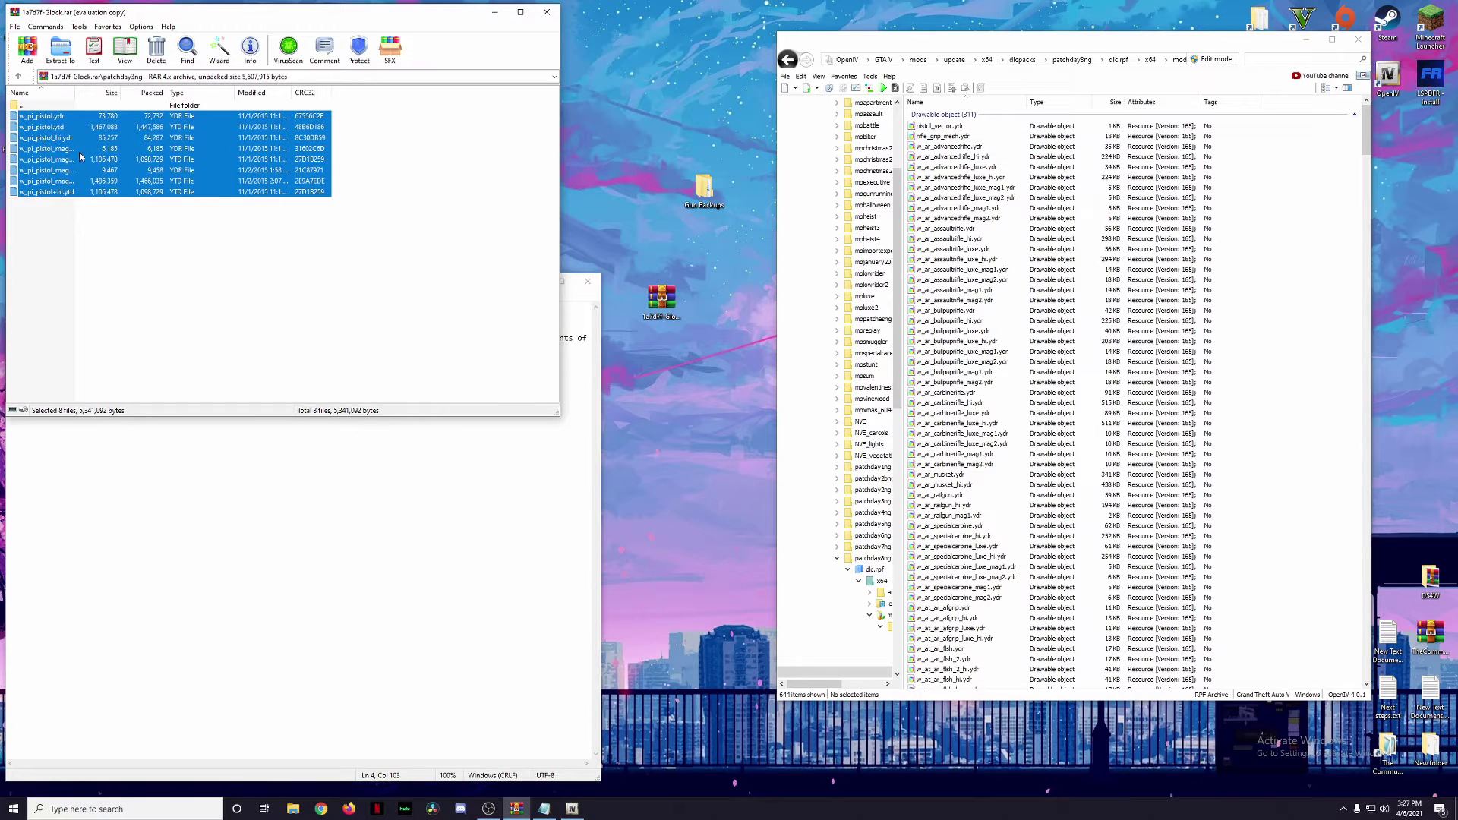
left_click(1268, 59)
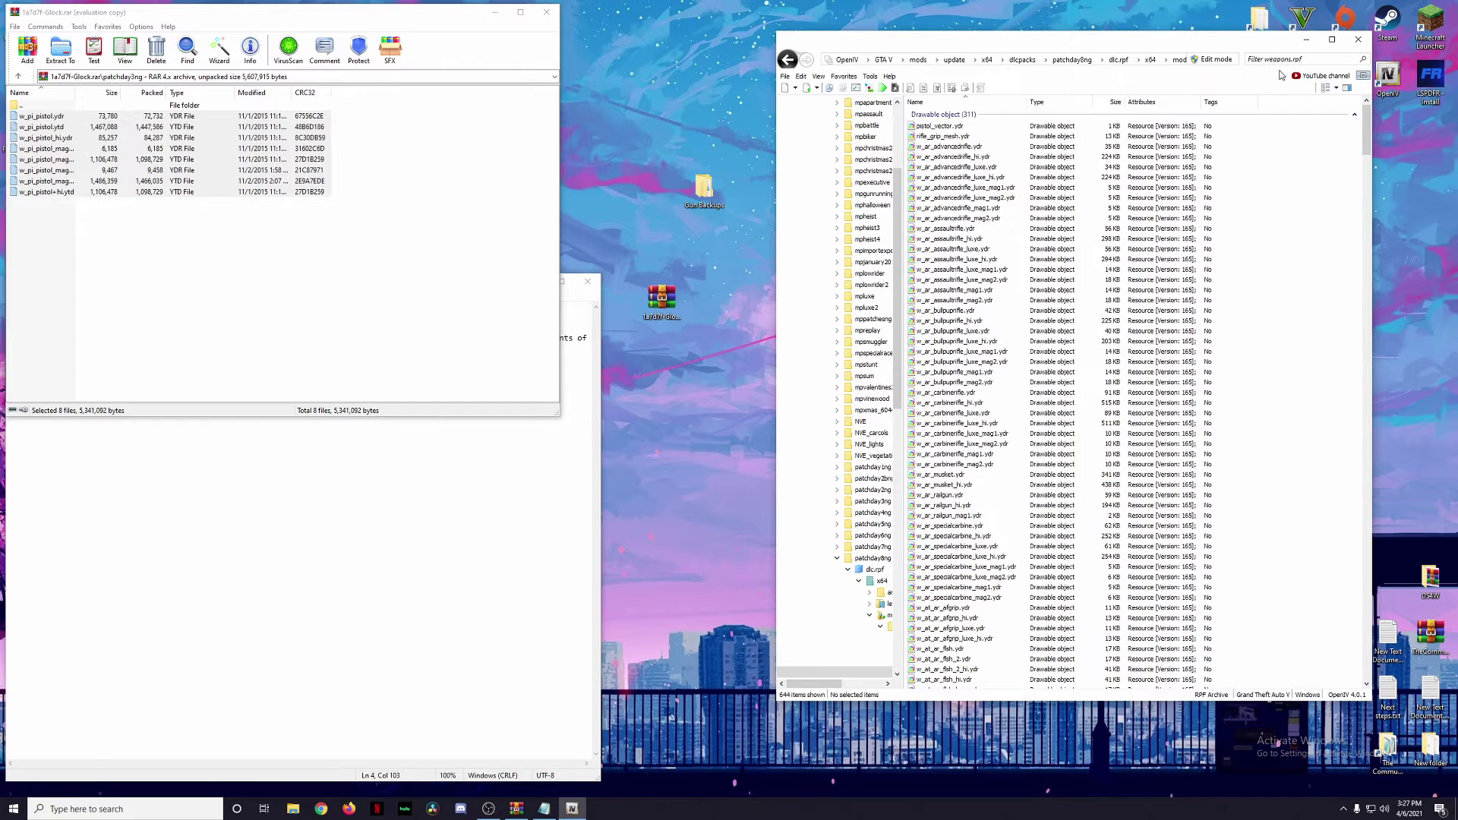
left_click(37, 116)
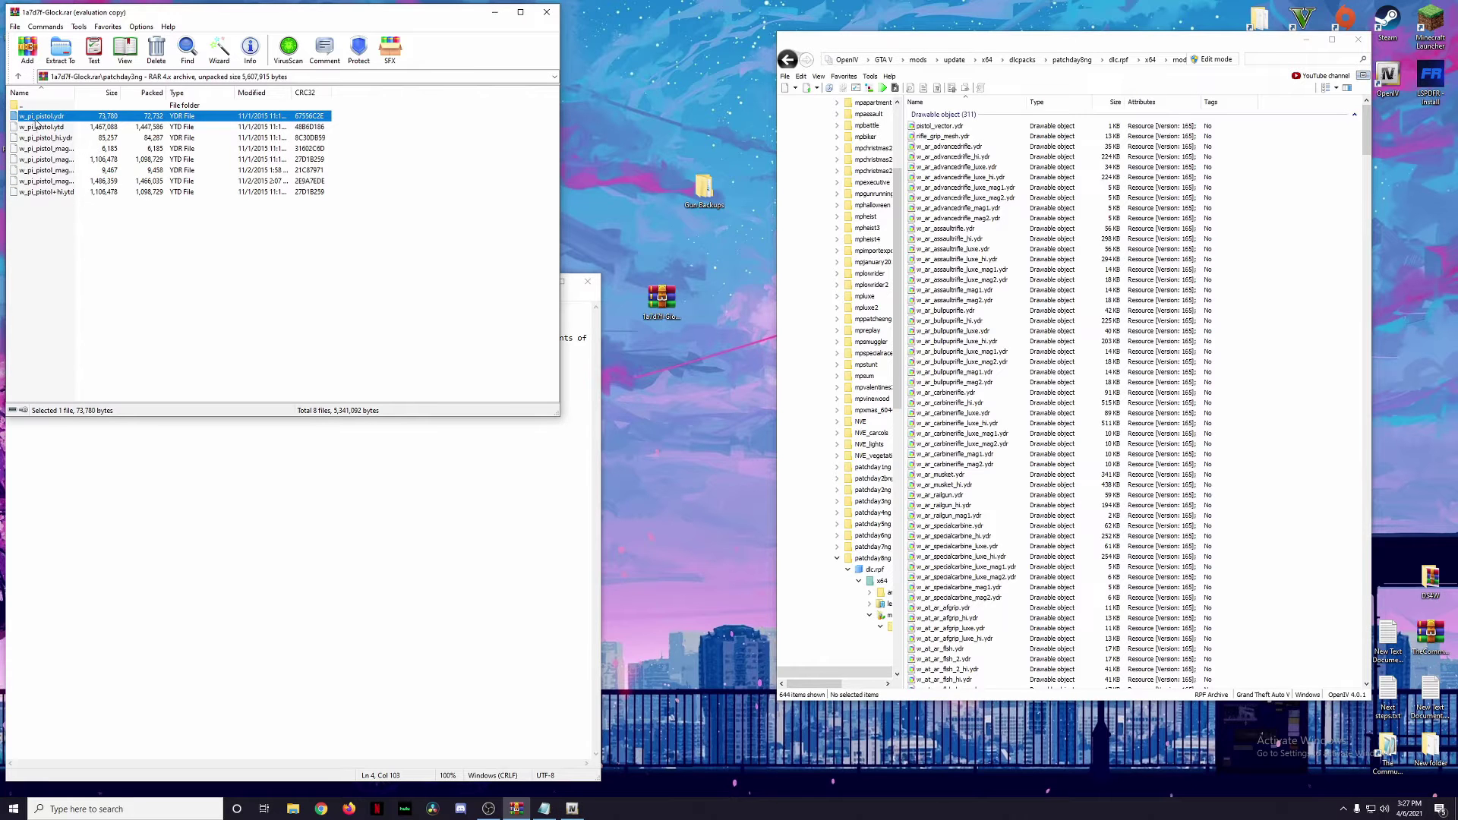
left_click(1274, 67)
type("w_pi_pistol")
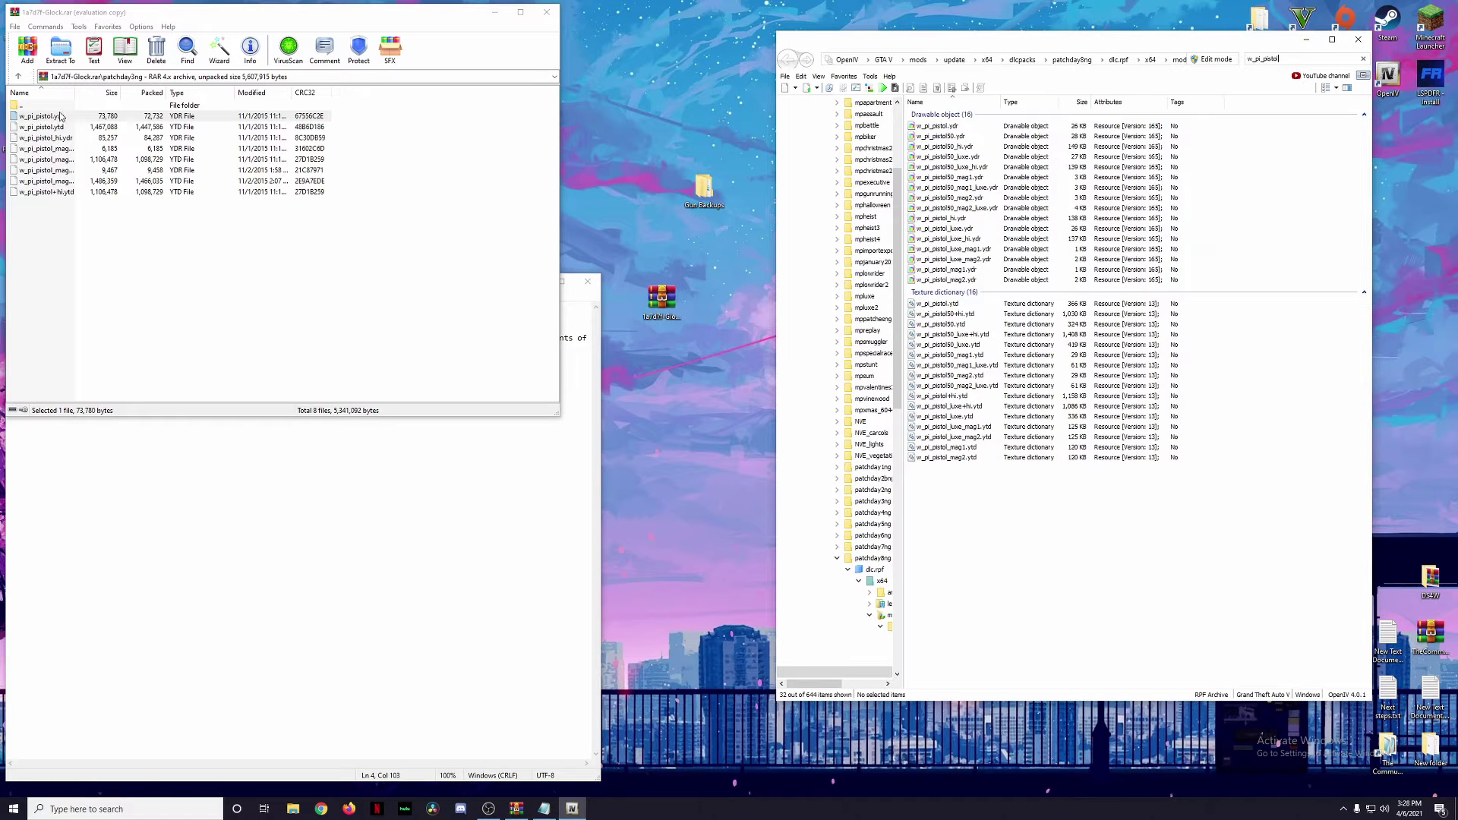
Step: Select the eight original w_pi_pistol files, including _hi, mag1 and mag2 .ydr/.ytd variants
left_click(948, 129)
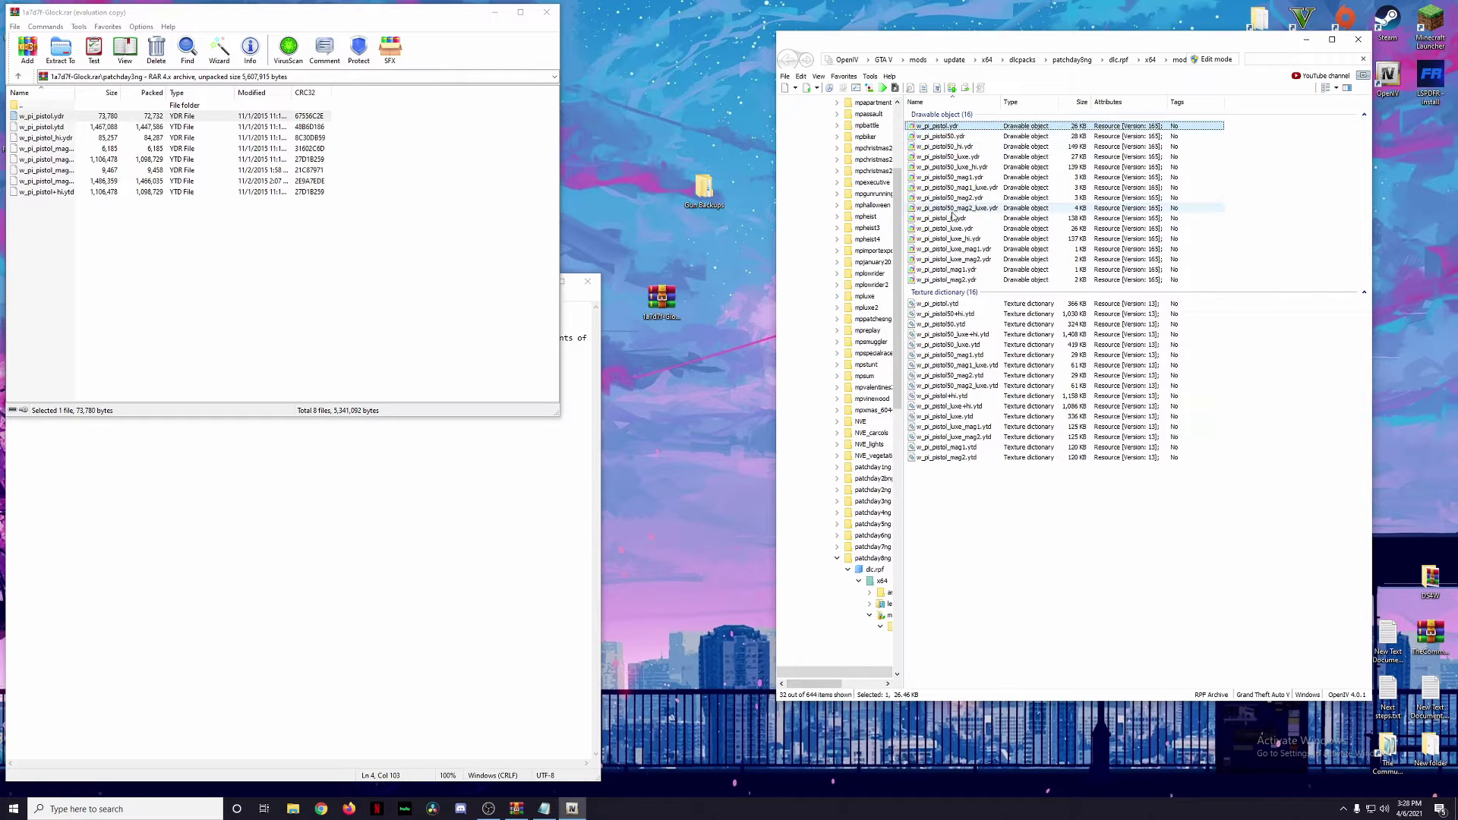
left_click(955, 304, "ctrl")
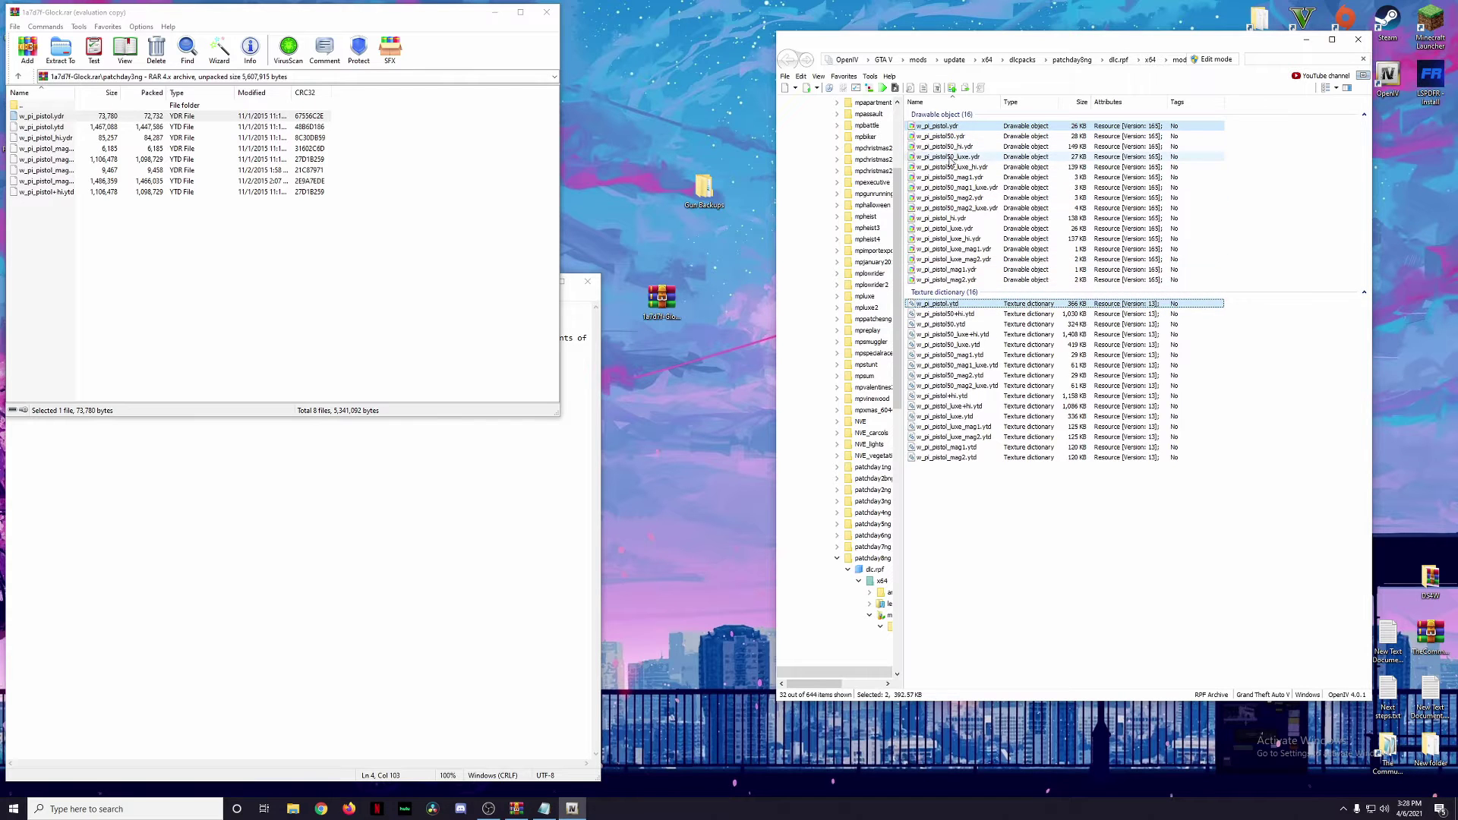
left_click(950, 219, "ctrl")
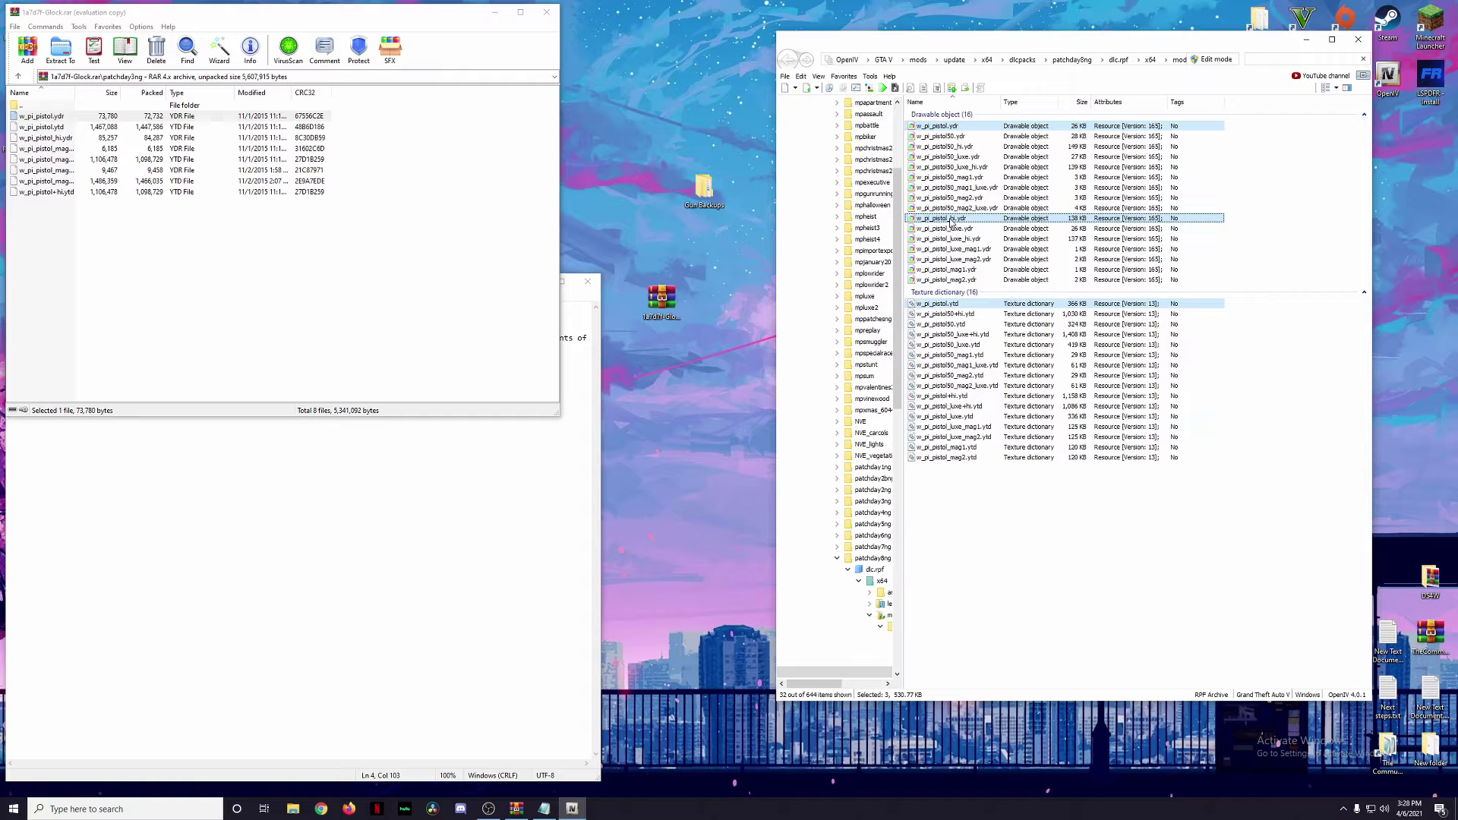
left_click(66, 149)
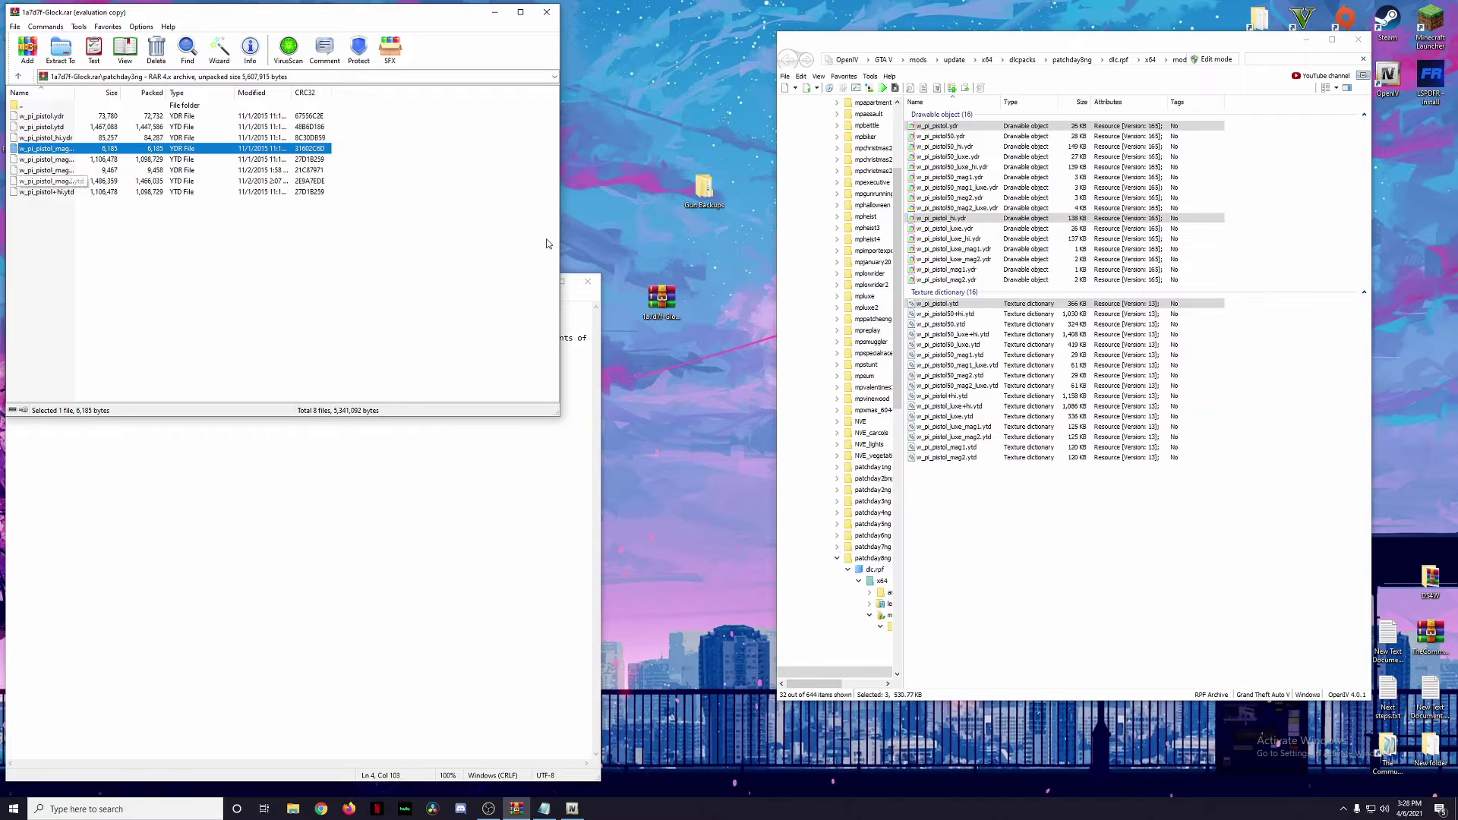
left_click(951, 270, "ctrl")
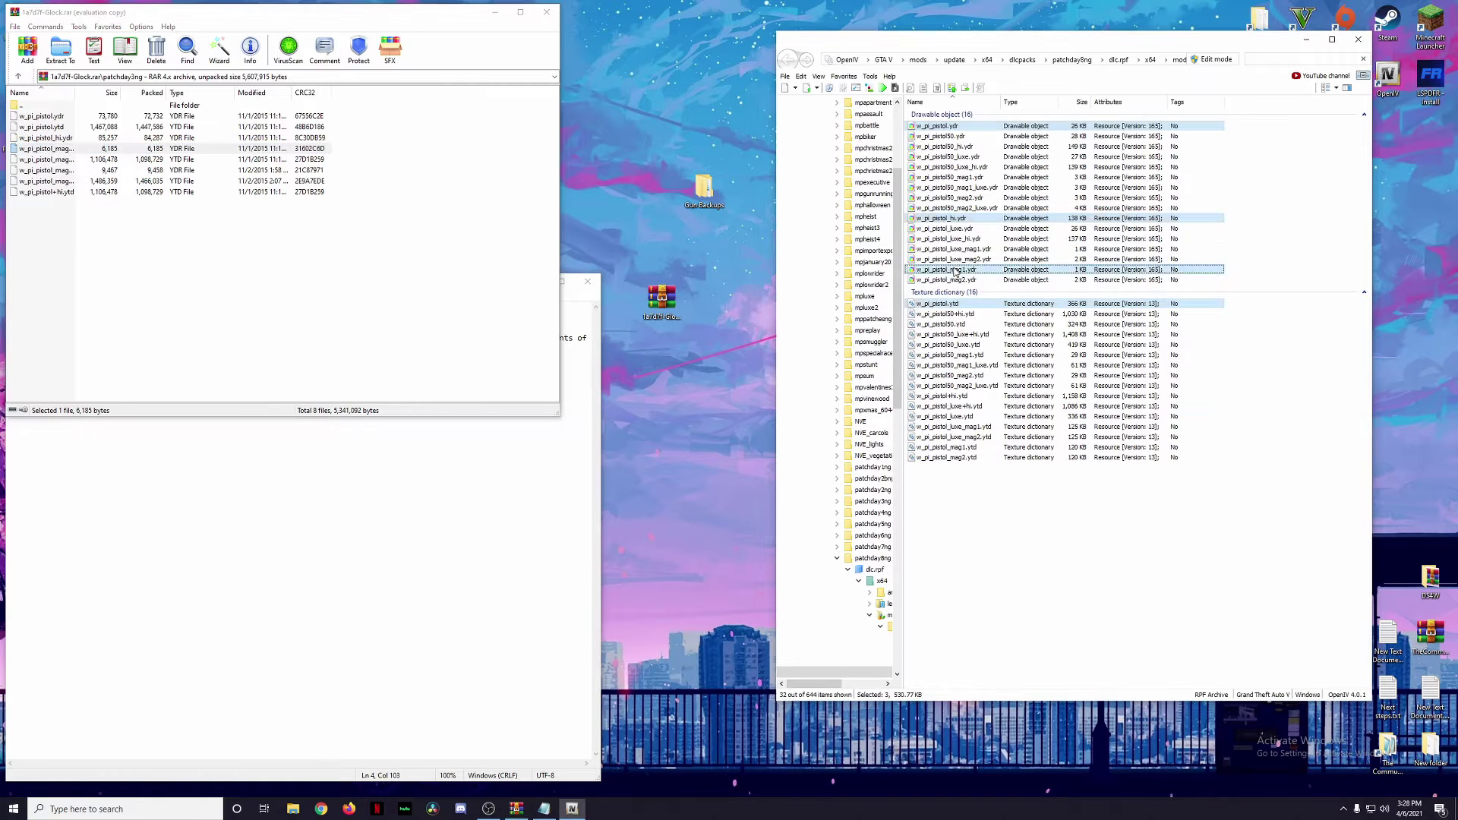
left_click(956, 281, "ctrl")
left_click(966, 448, "ctrl")
left_click(969, 457, "ctrl")
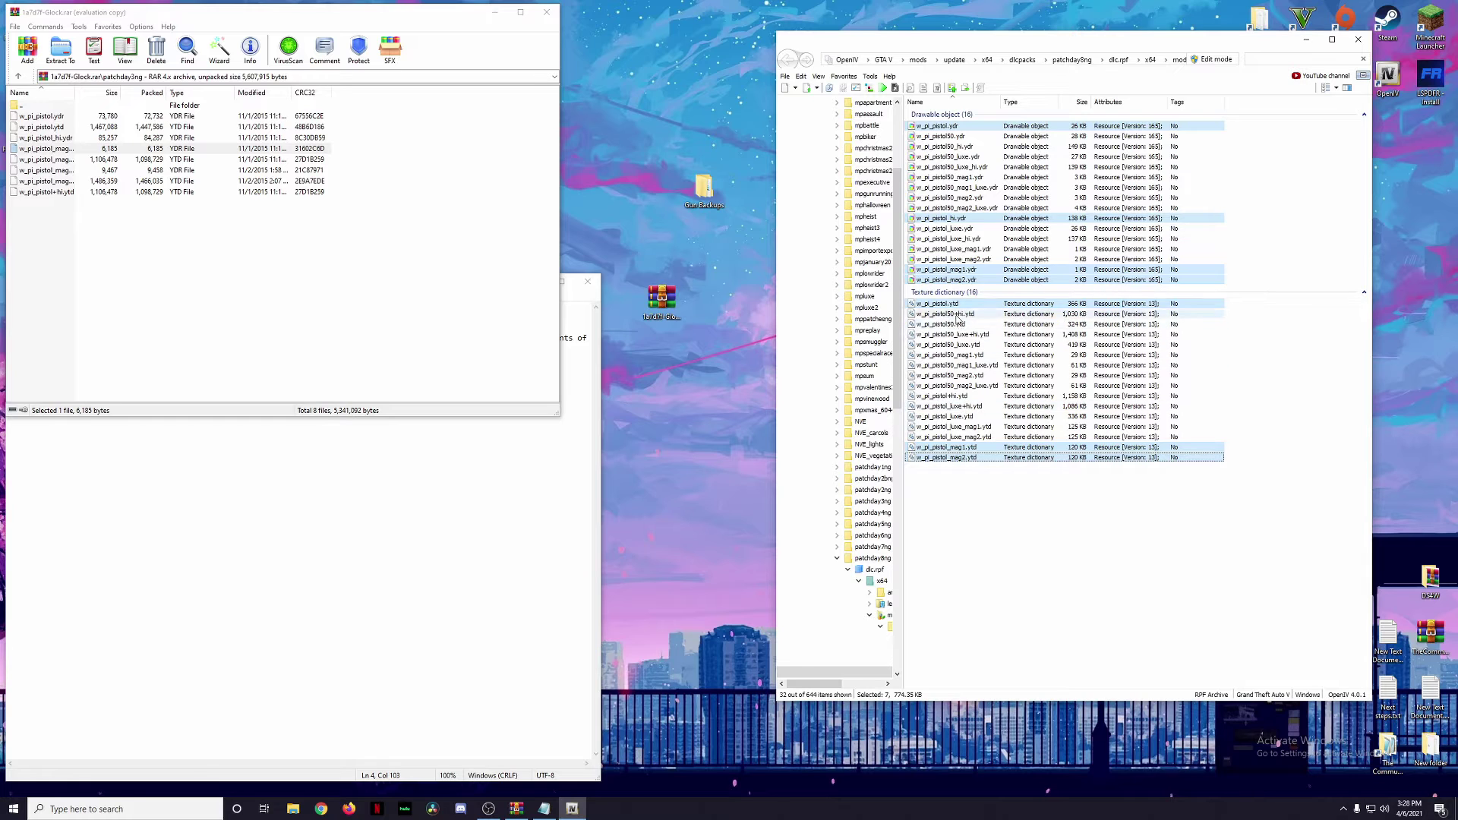
left_click(959, 397, "ctrl")
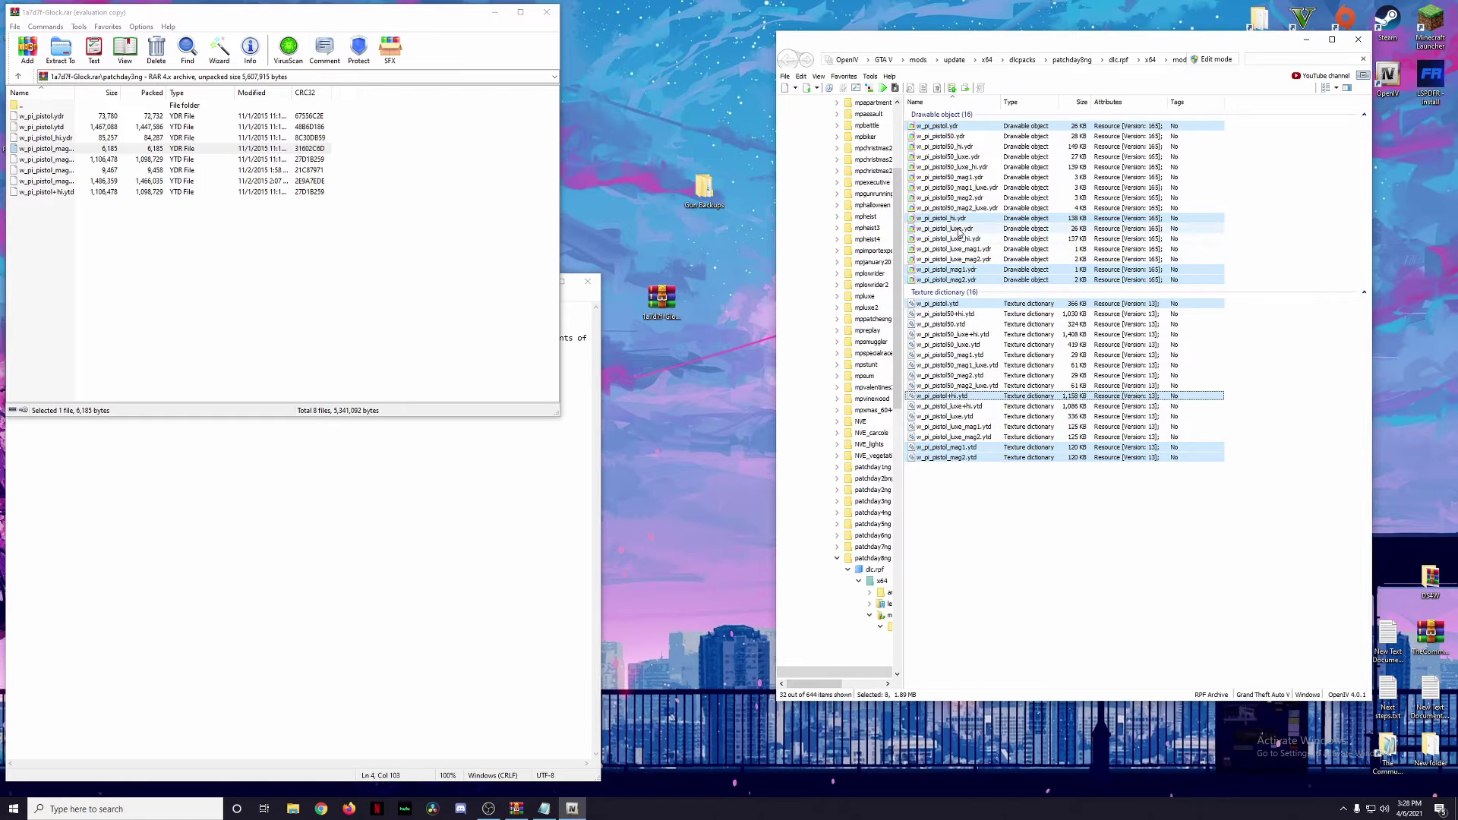
Step: Copy the eight selected pistol files into Gun Backups\Pistol and close Explorer
double_click(705, 190)
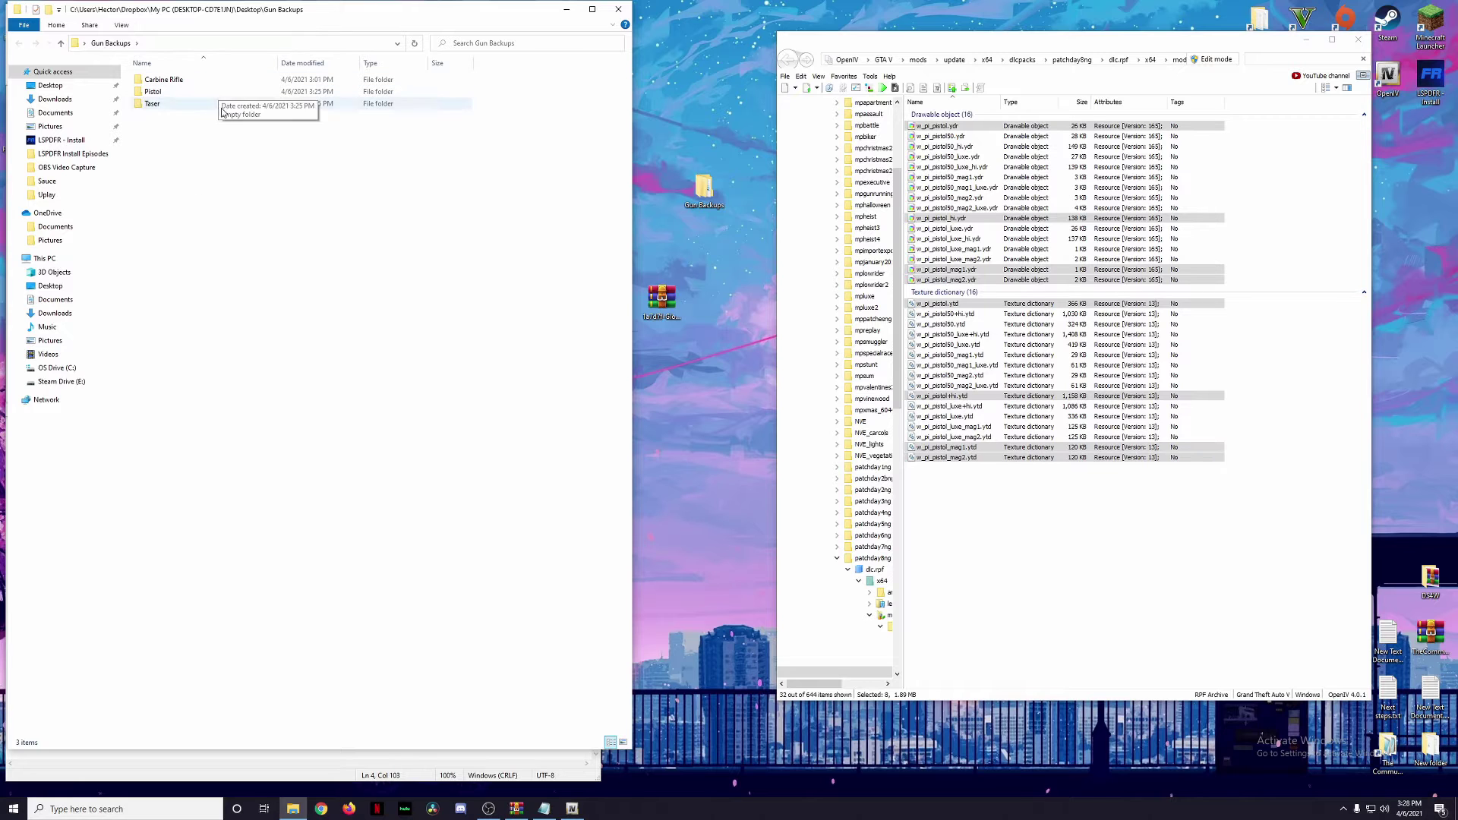
double_click(170, 92)
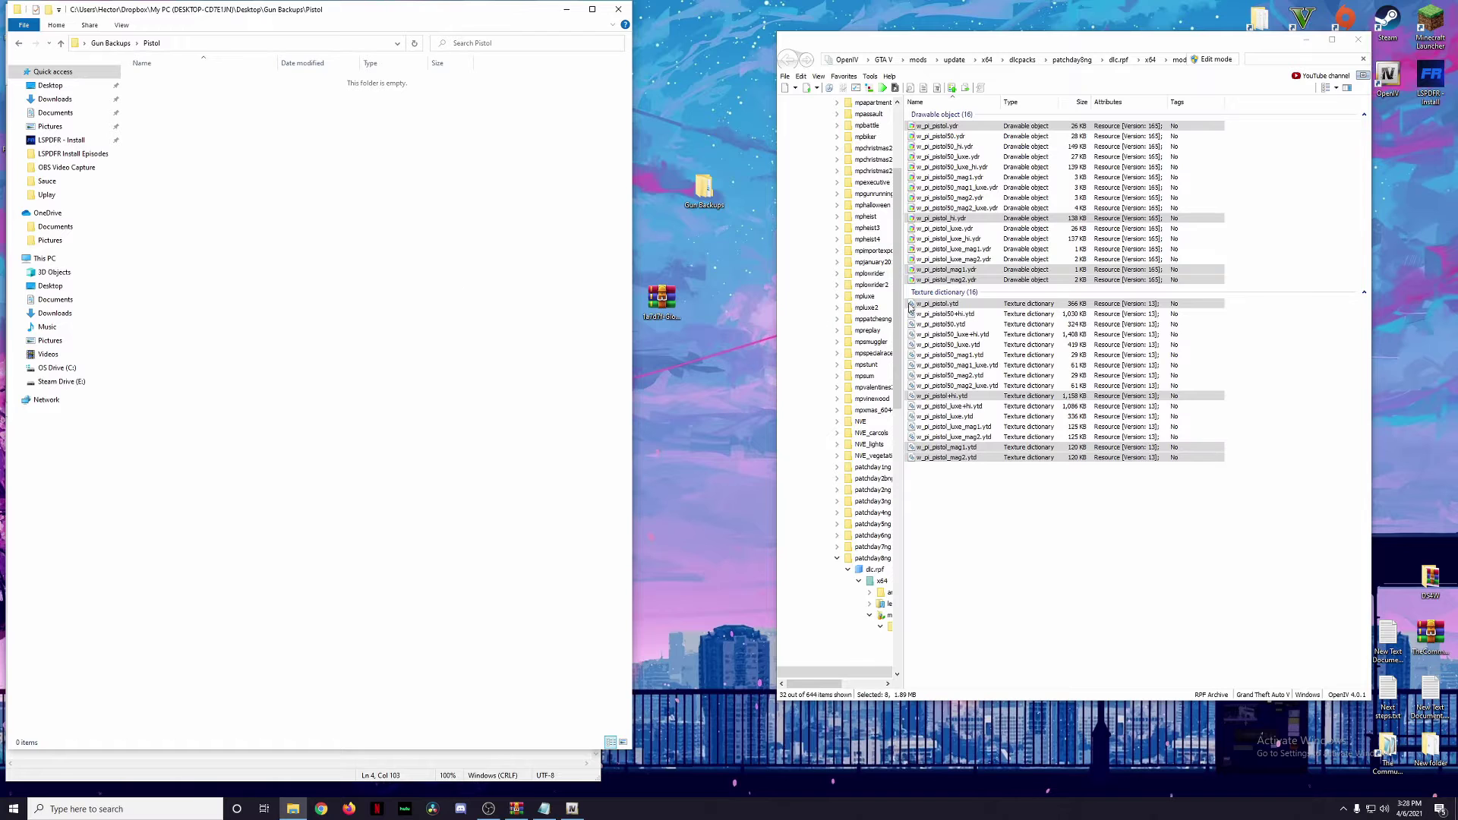
left_click_drag(1053, 272, 237, 151)
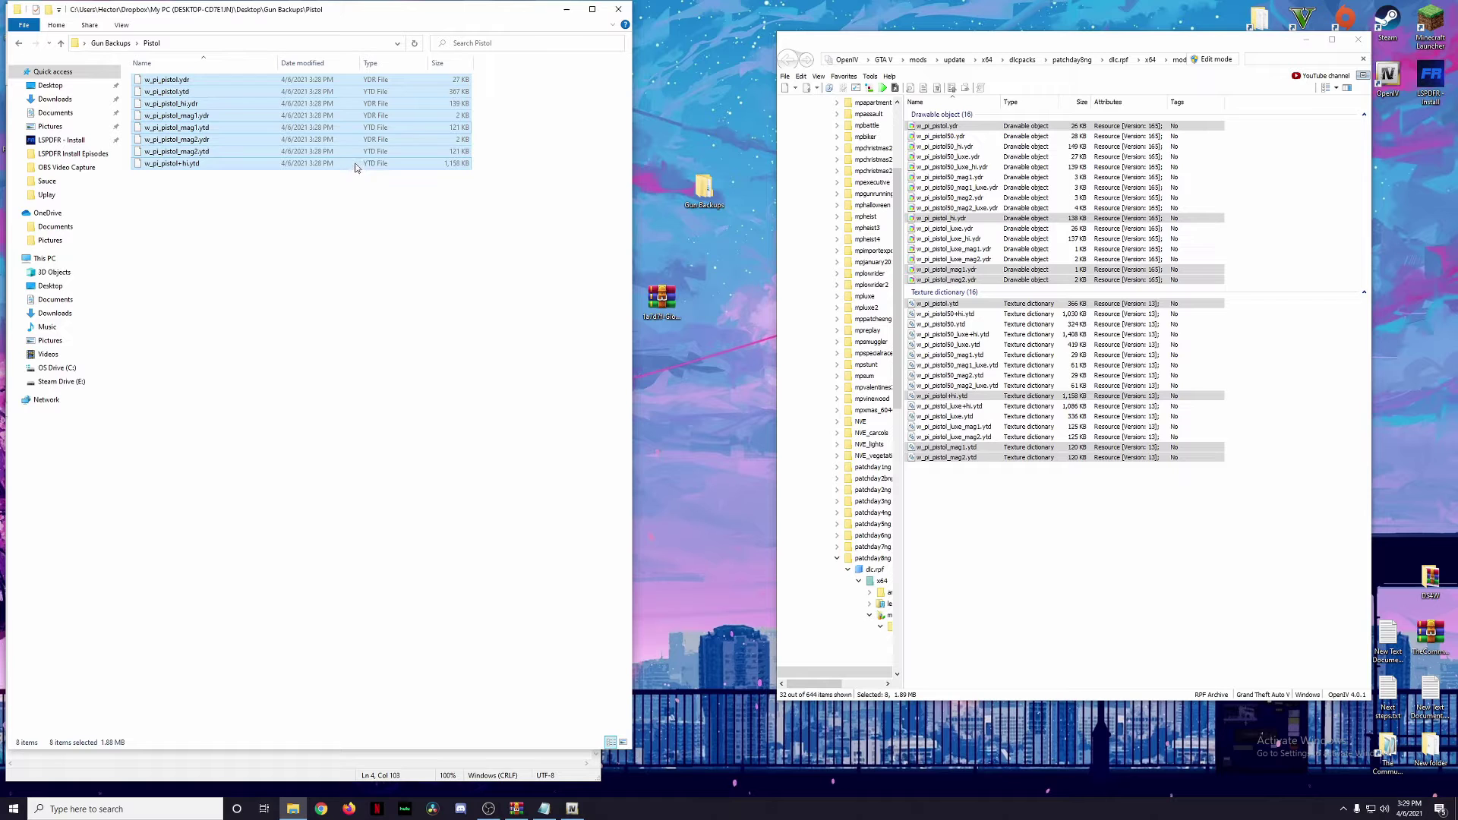
left_click(618, 13)
left_click(1105, 568)
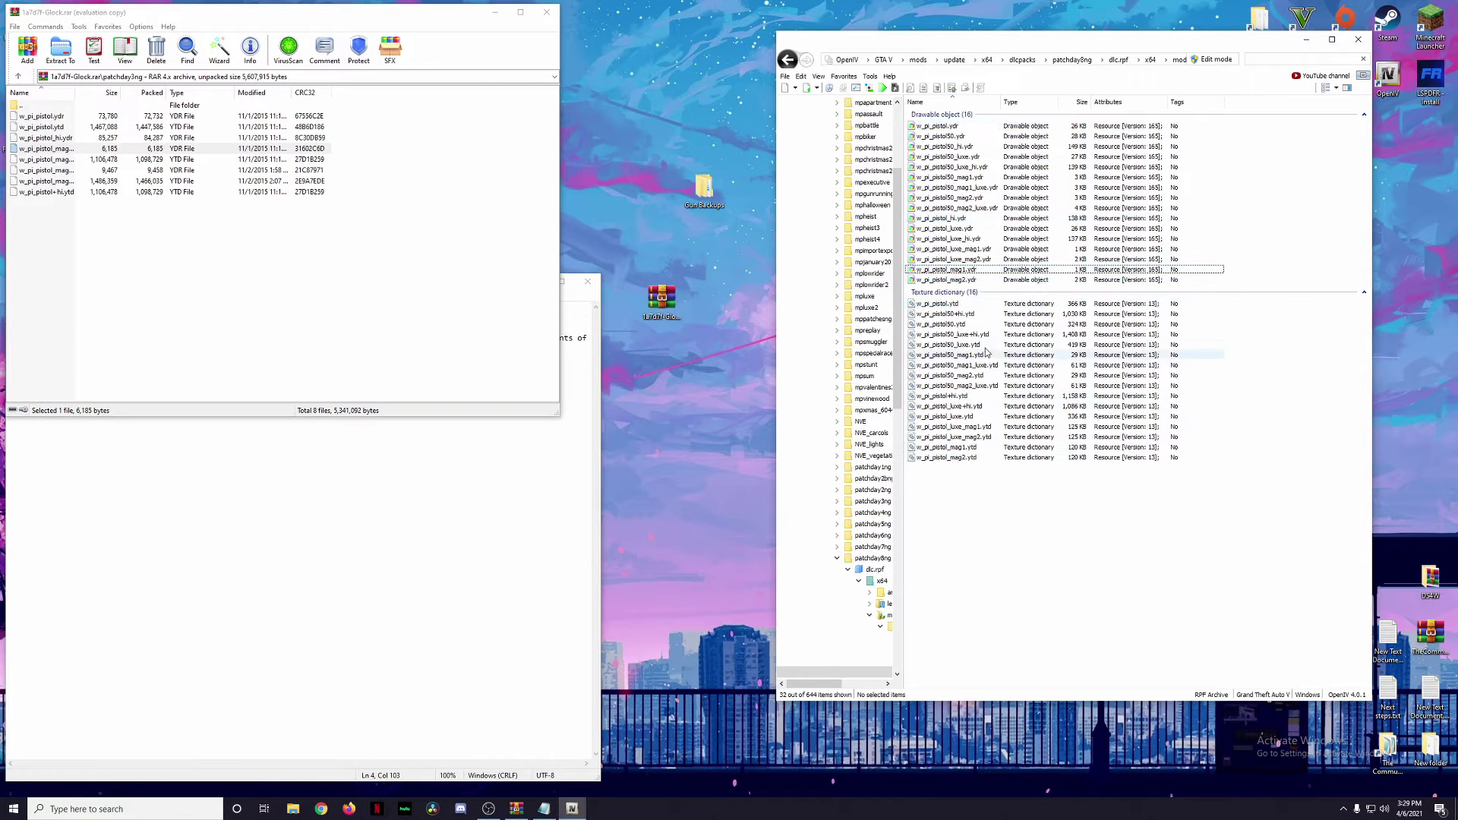
Step: Enable OpenIV edit mode and drag the eight modded pistol files into weapons.rpf
left_click(1209, 60)
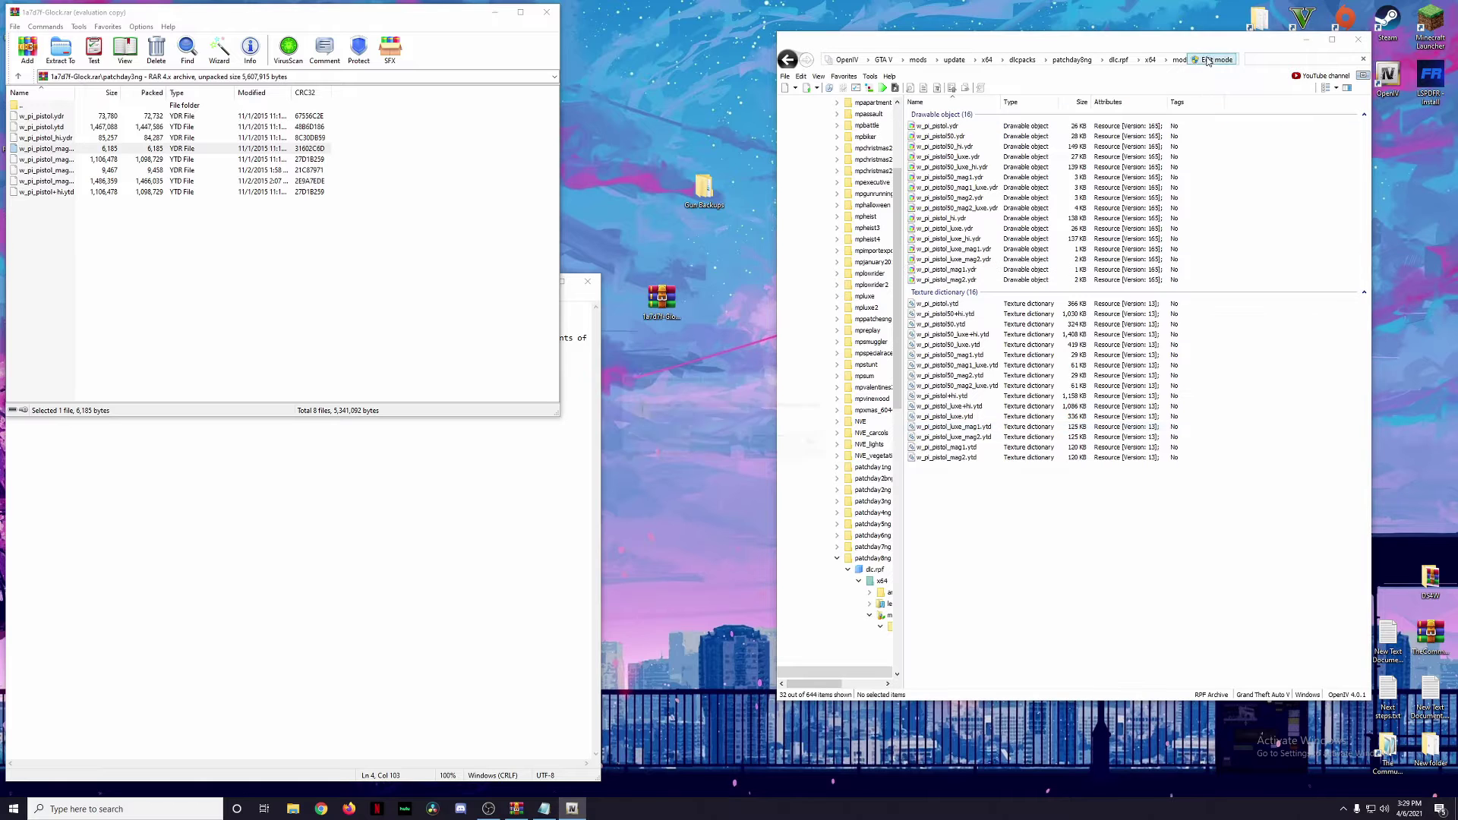
left_click(780, 445)
left_click(61, 223)
left_click_drag(62, 223, 1319, 270)
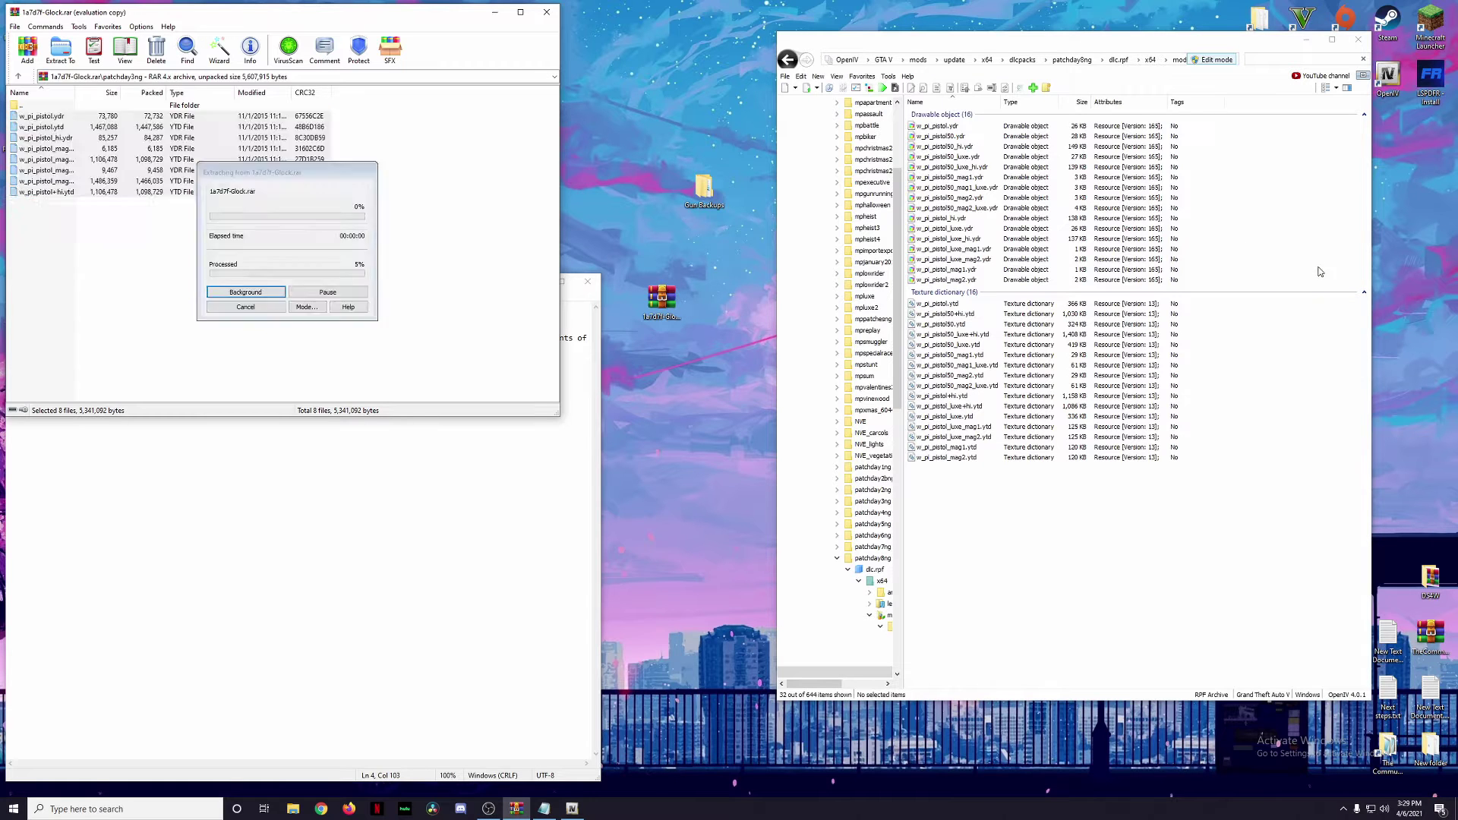
Step: Preview and rotate the replaced w_pi_pistol.ydr model, then close the preview
double_click(942, 126)
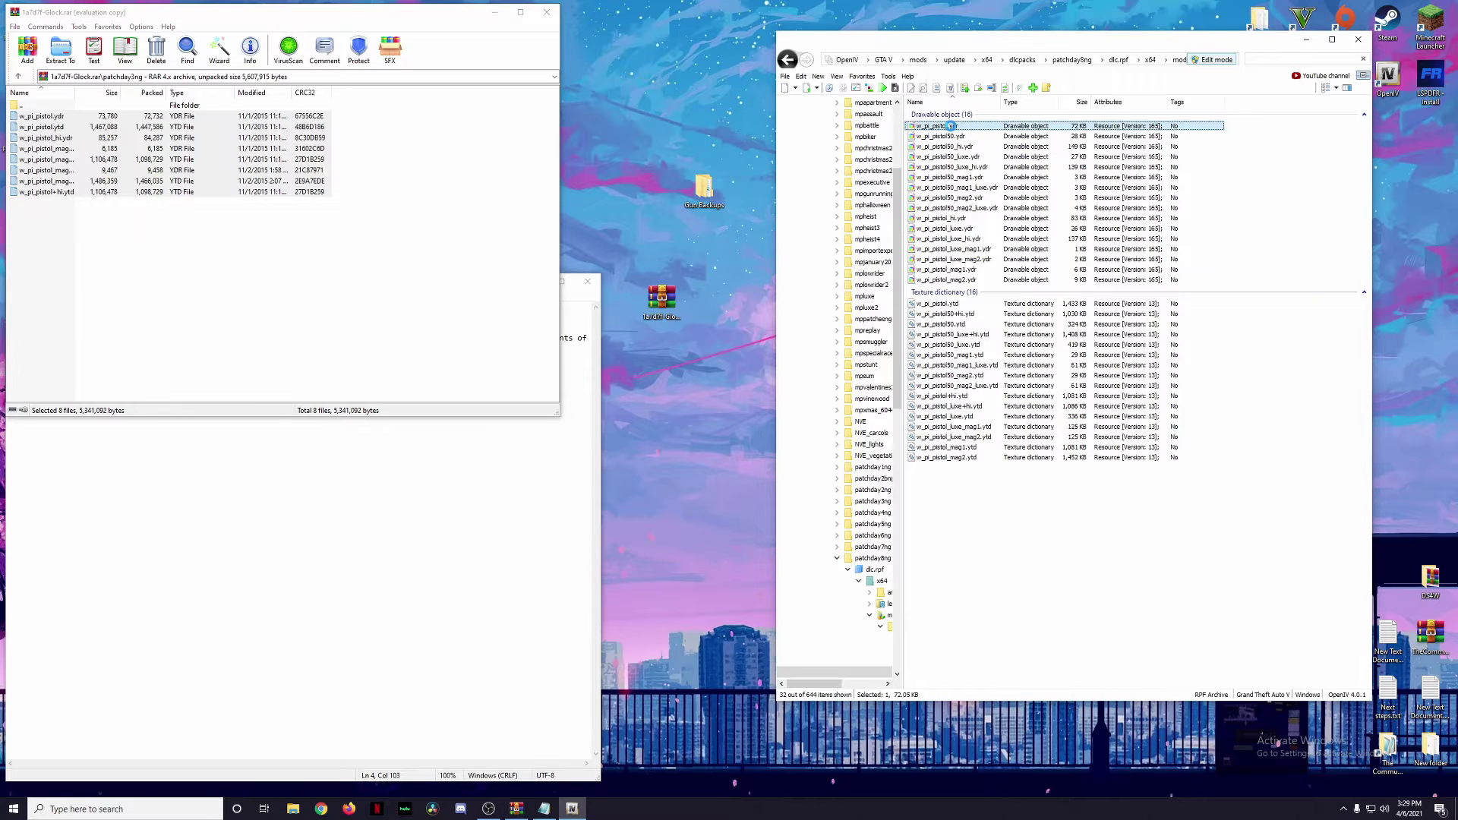
left_click_drag(940, 328, 1073, 365)
left_click(1425, 162)
left_click(43, 107)
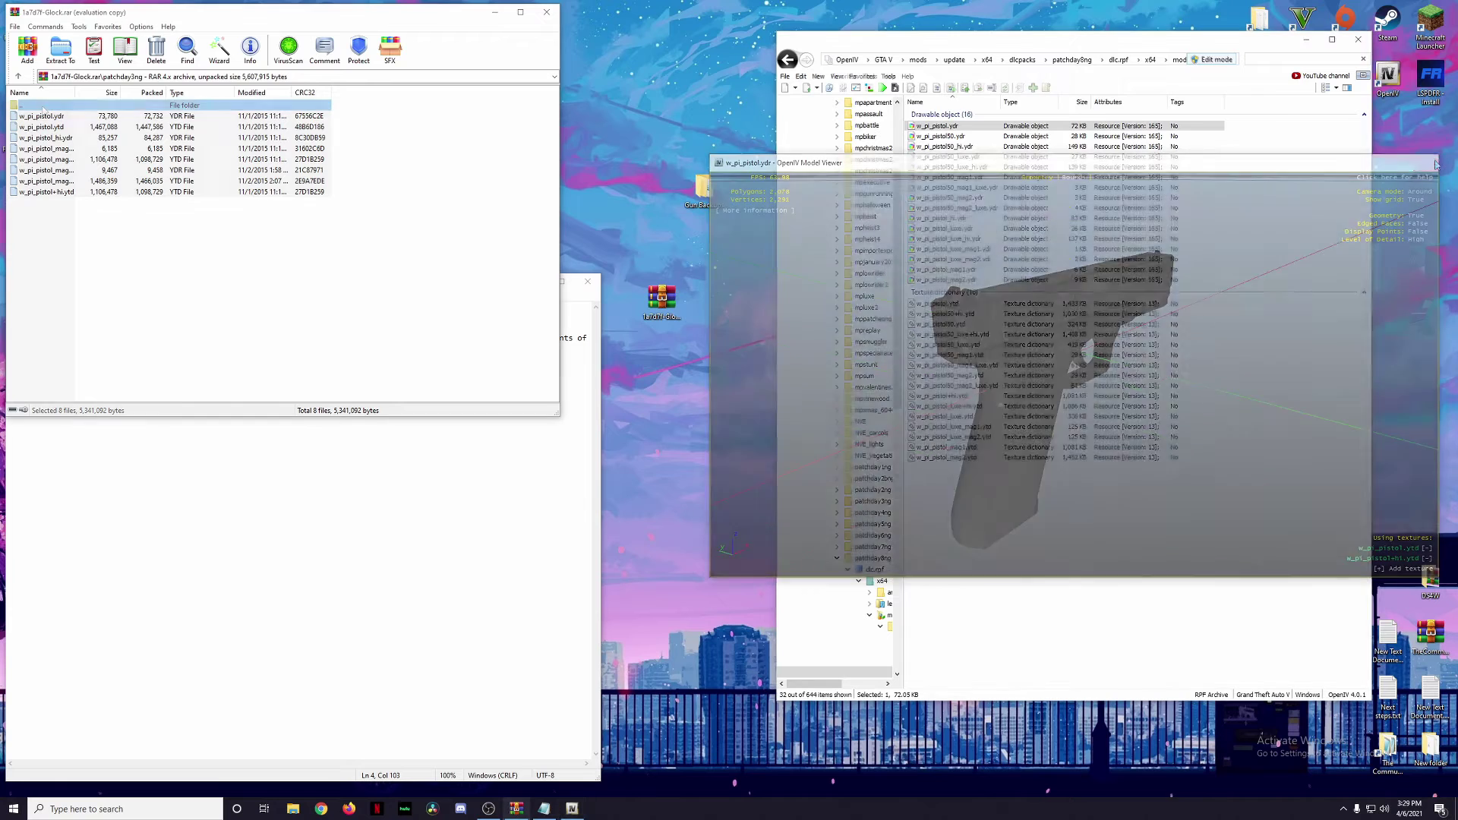
Step: Show the Glock archive's update folder with hud.ytd and highlight the readme's scaleform_generic.rpf path
double_click(43, 108)
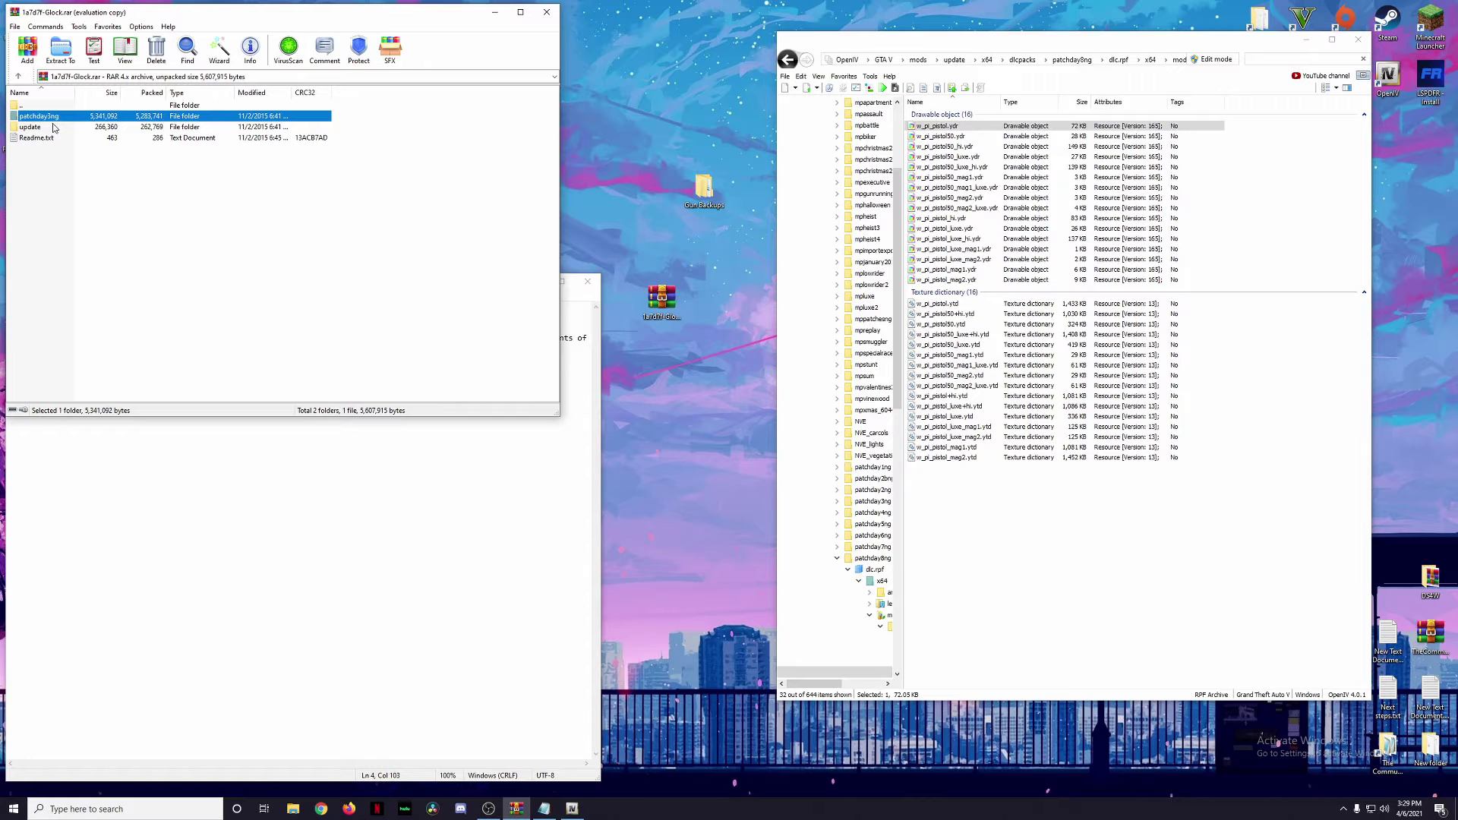
double_click(42, 127)
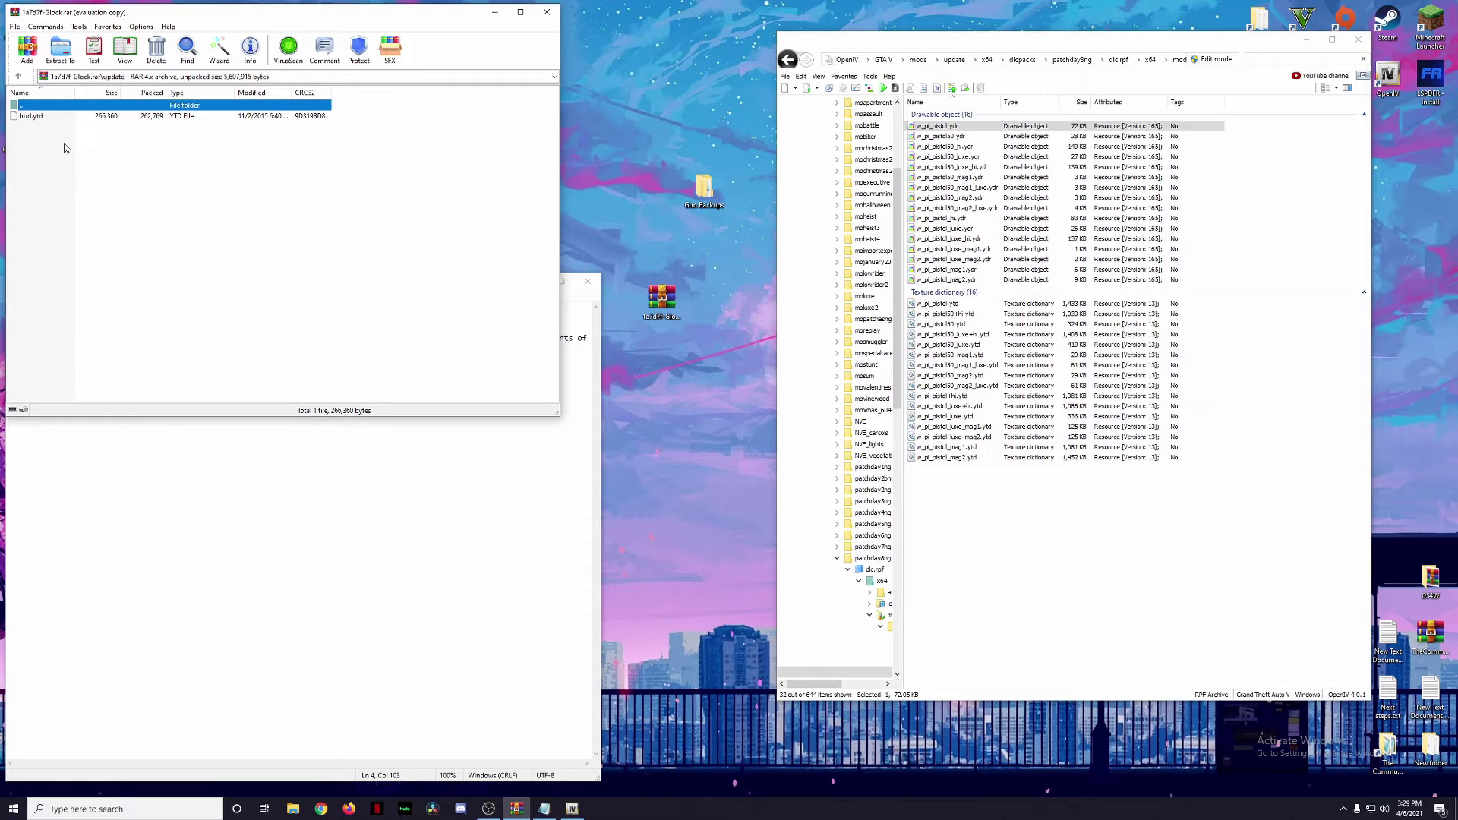
left_click(202, 481)
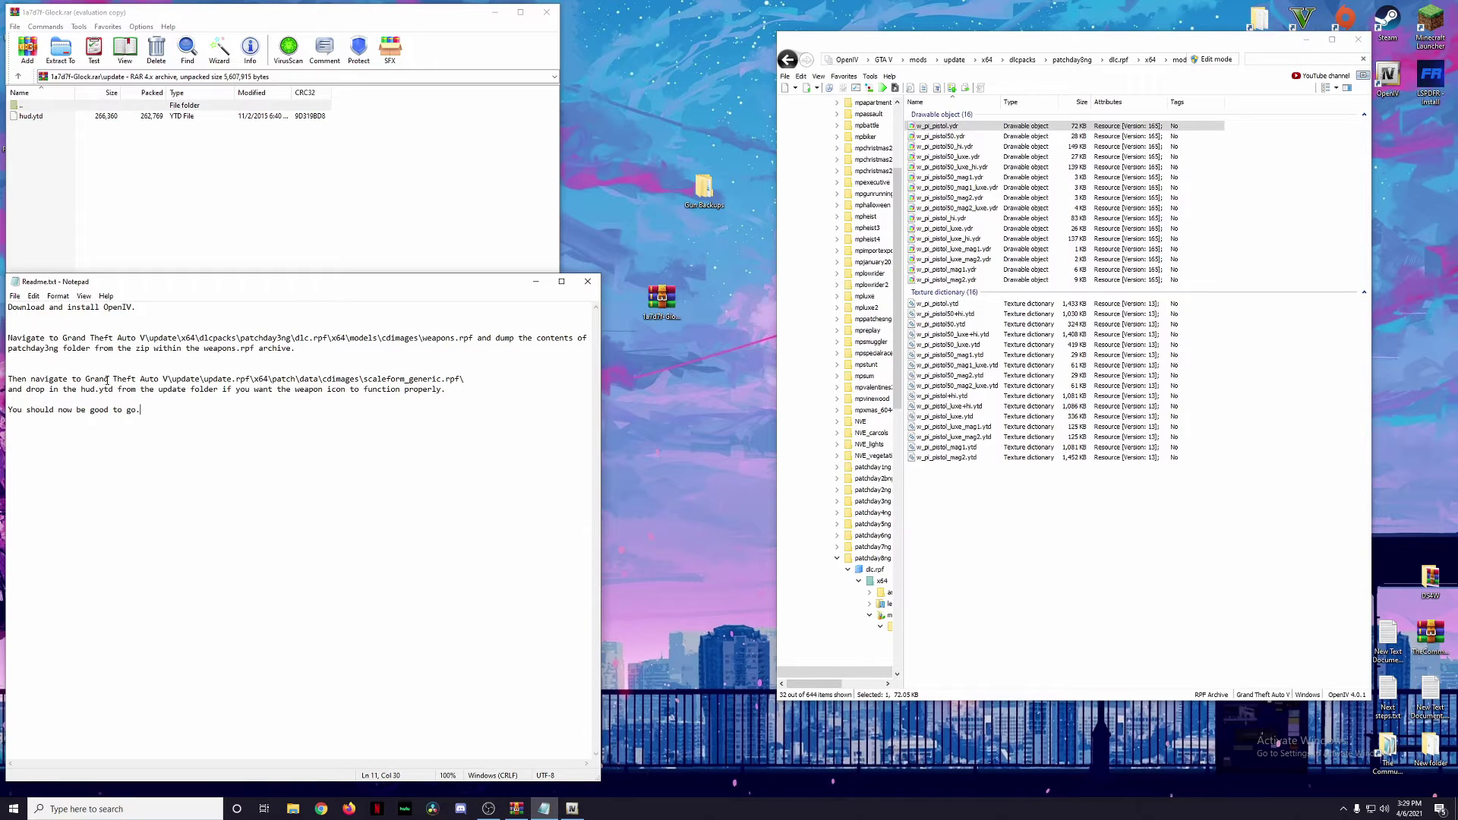
left_click_drag(88, 379, 468, 382)
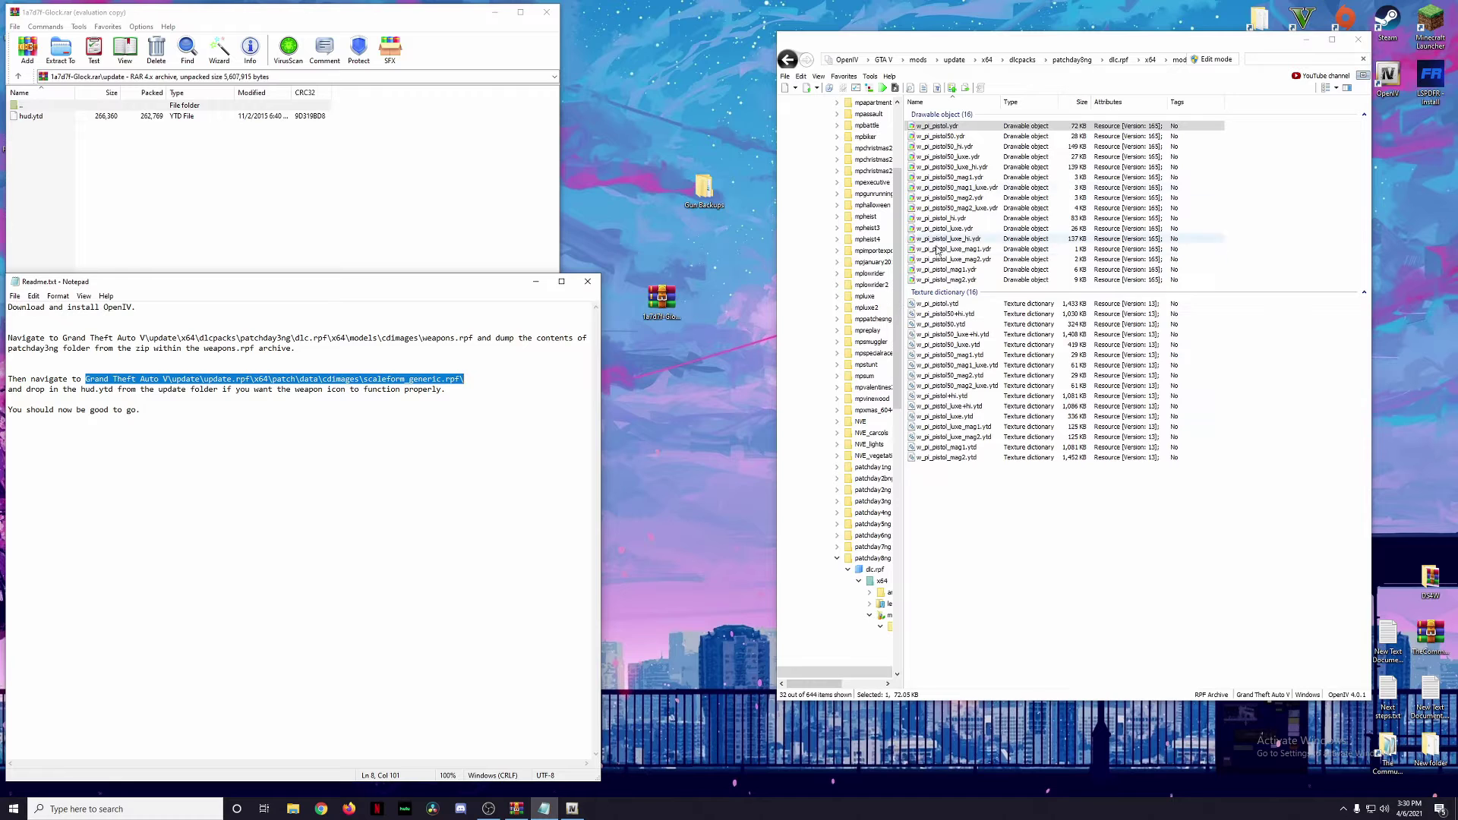
Step: Open update.rpf\x64\patch\data\cdimages\scaleform_generic.rpf from the game's update folder with the search cleared
left_click(965, 61)
left_click(1185, 145)
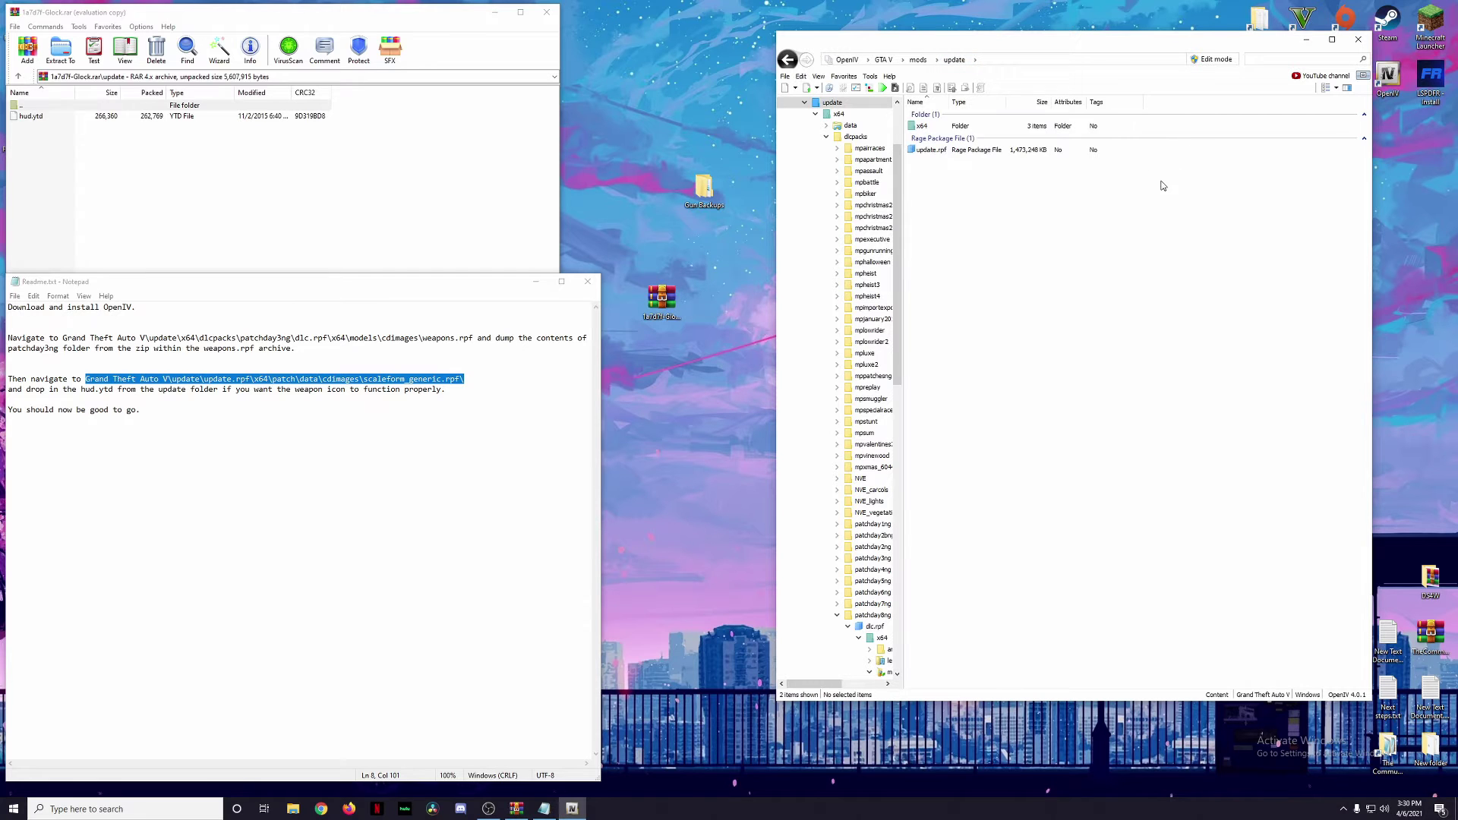
double_click(934, 149)
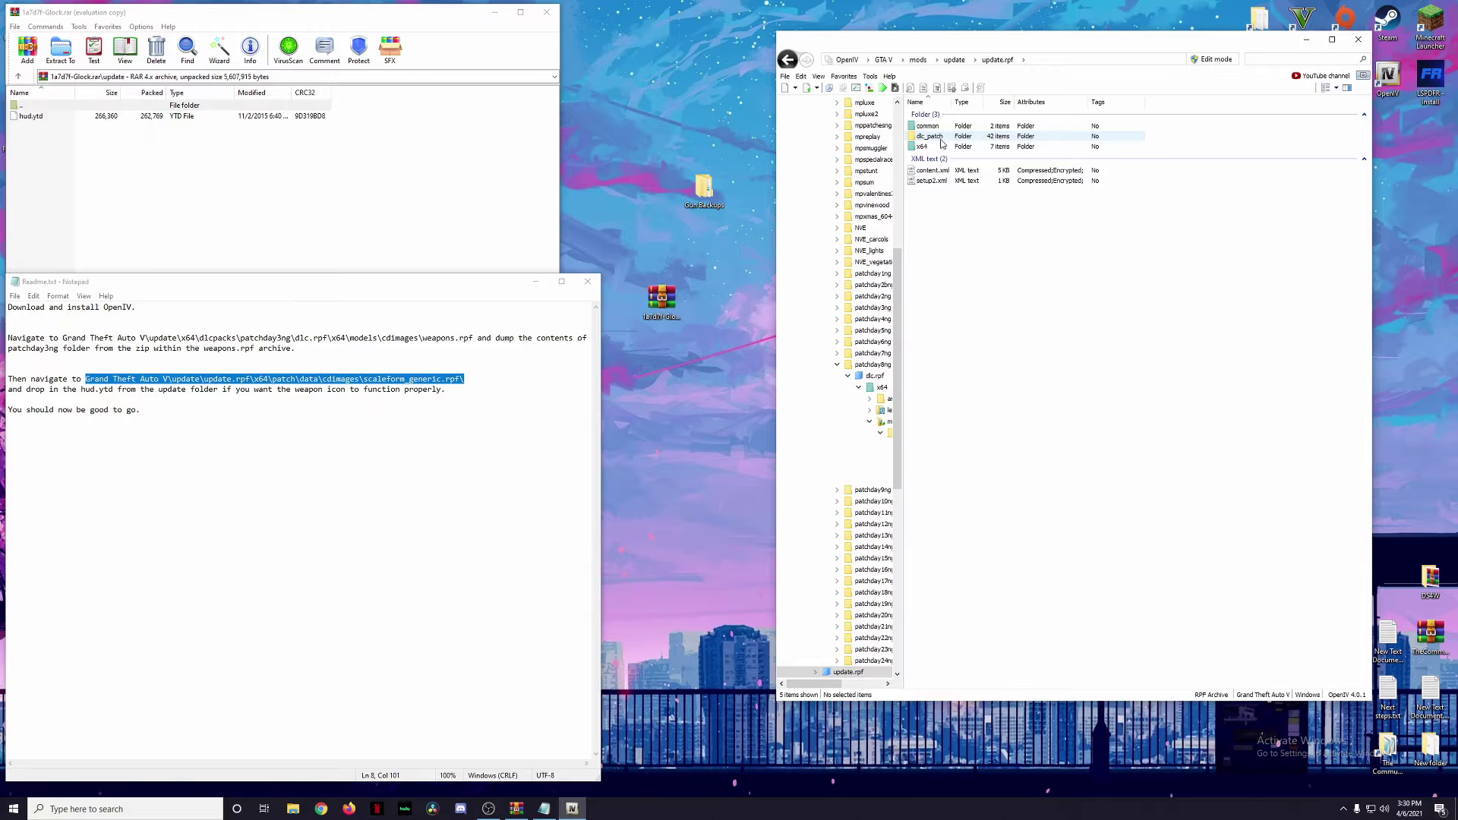
double_click(936, 149)
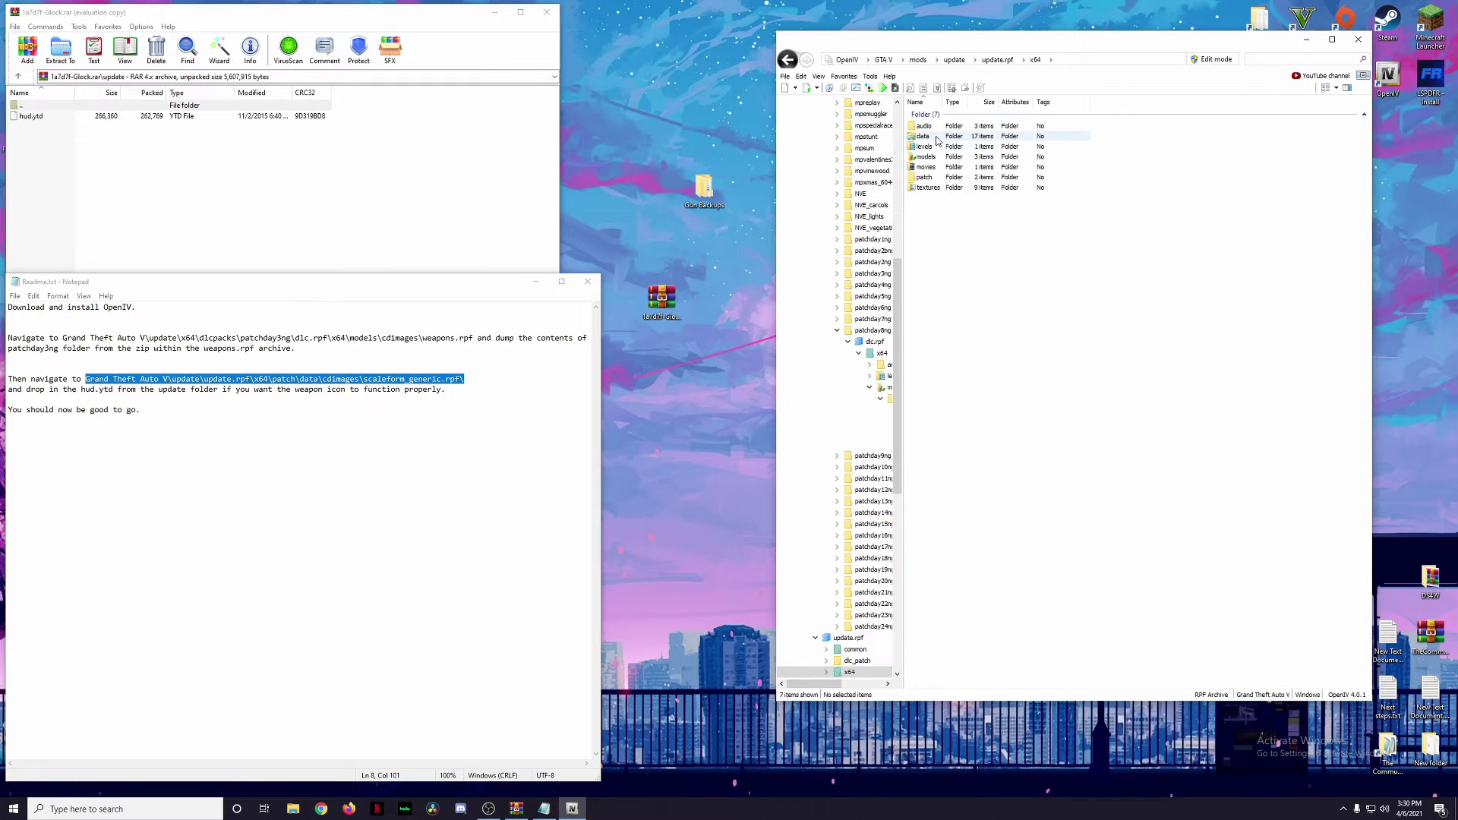
double_click(933, 179)
double_click(936, 137)
double_click(934, 127)
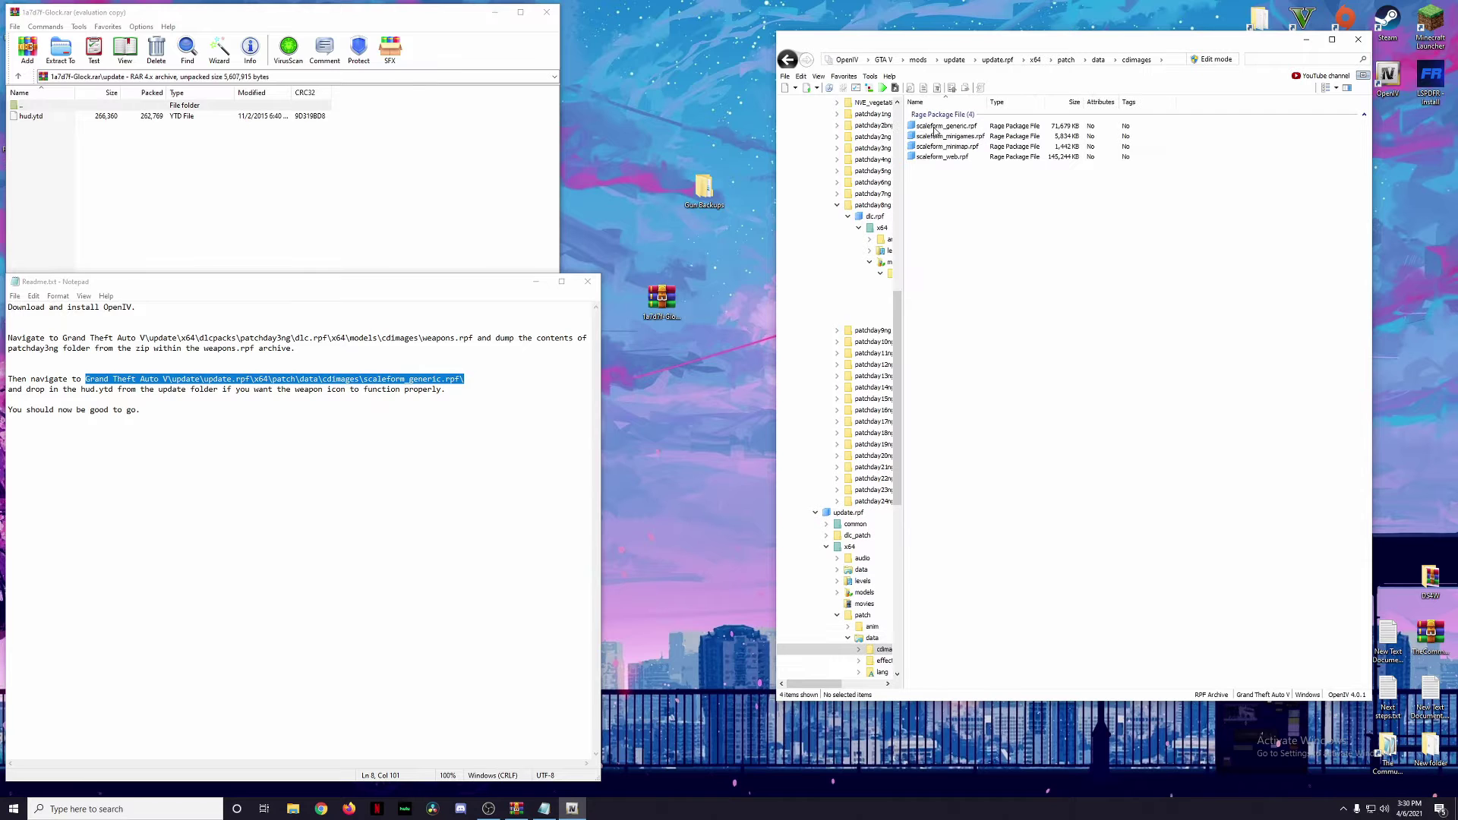
double_click(943, 128)
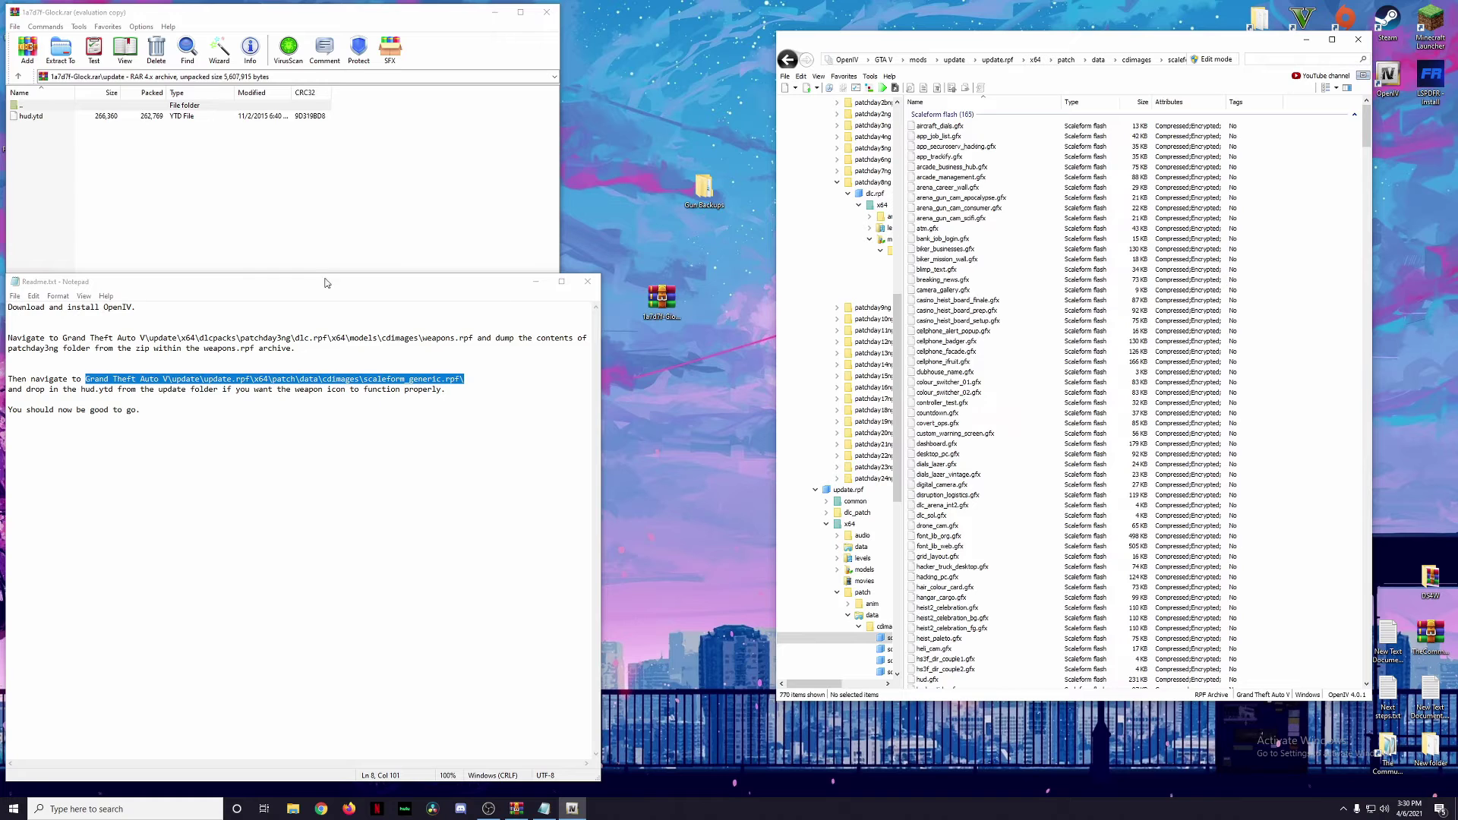
Step: Filter scaleform_generic.rpf's contents to the 'hud' files
scroll(953, 569, "down", 8)
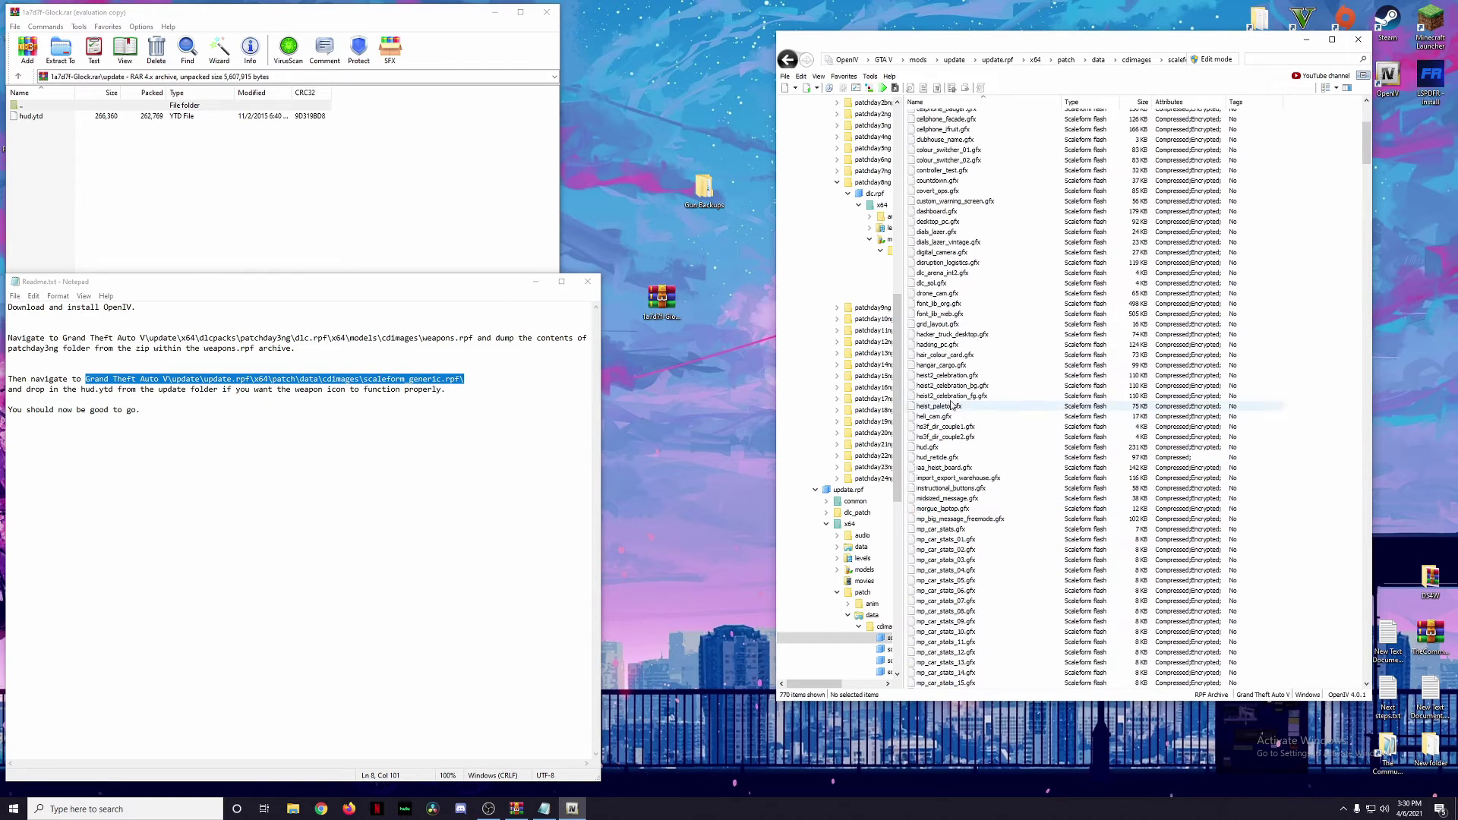
left_click(1281, 63)
type("hud")
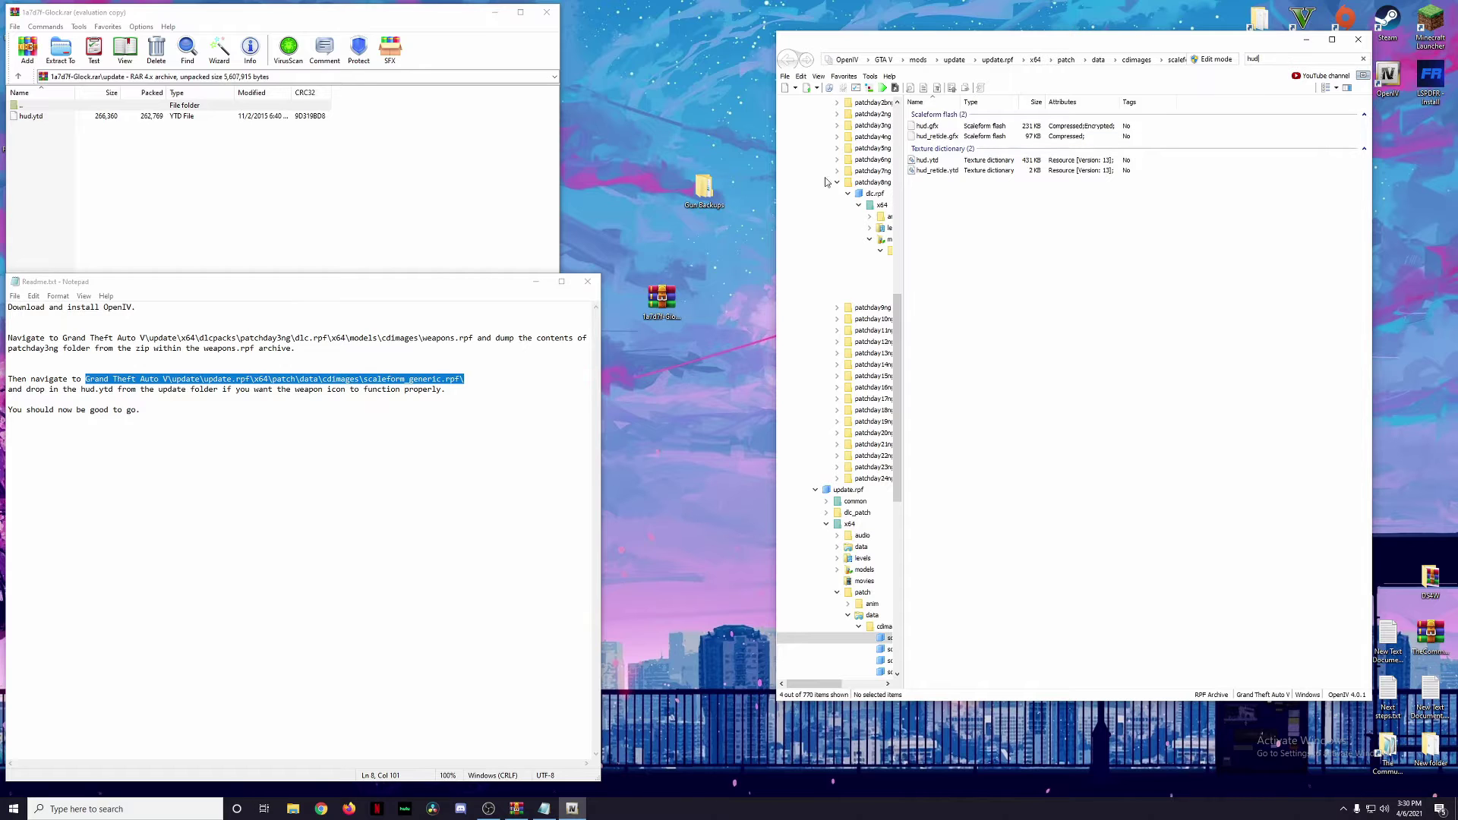
Step: Back up the original hud.ytd into the desktop Gun Backups\Pistol folder
left_click(712, 195)
double_click(714, 195)
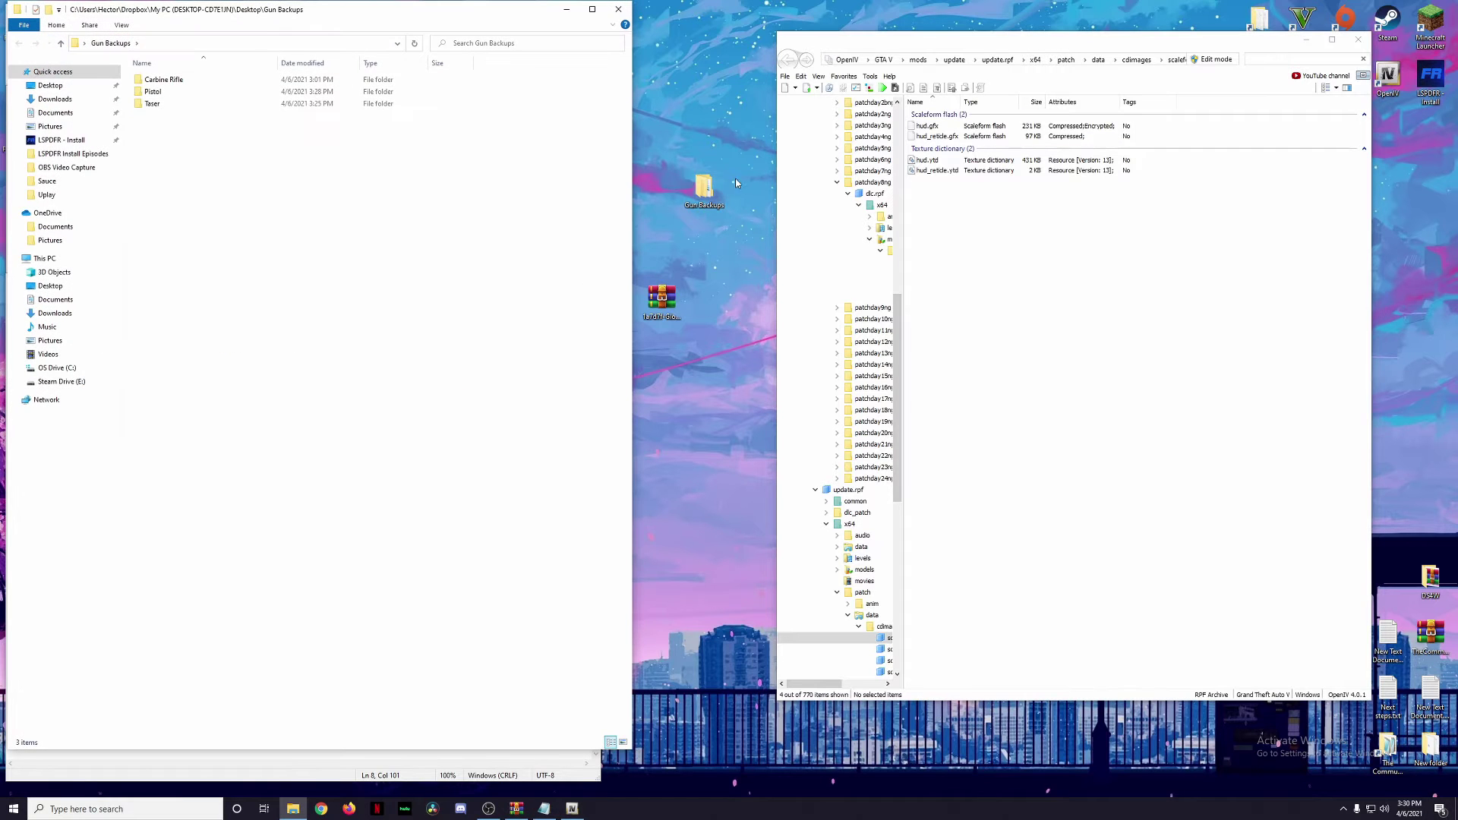
double_click(189, 90)
left_click_drag(932, 160, 269, 231)
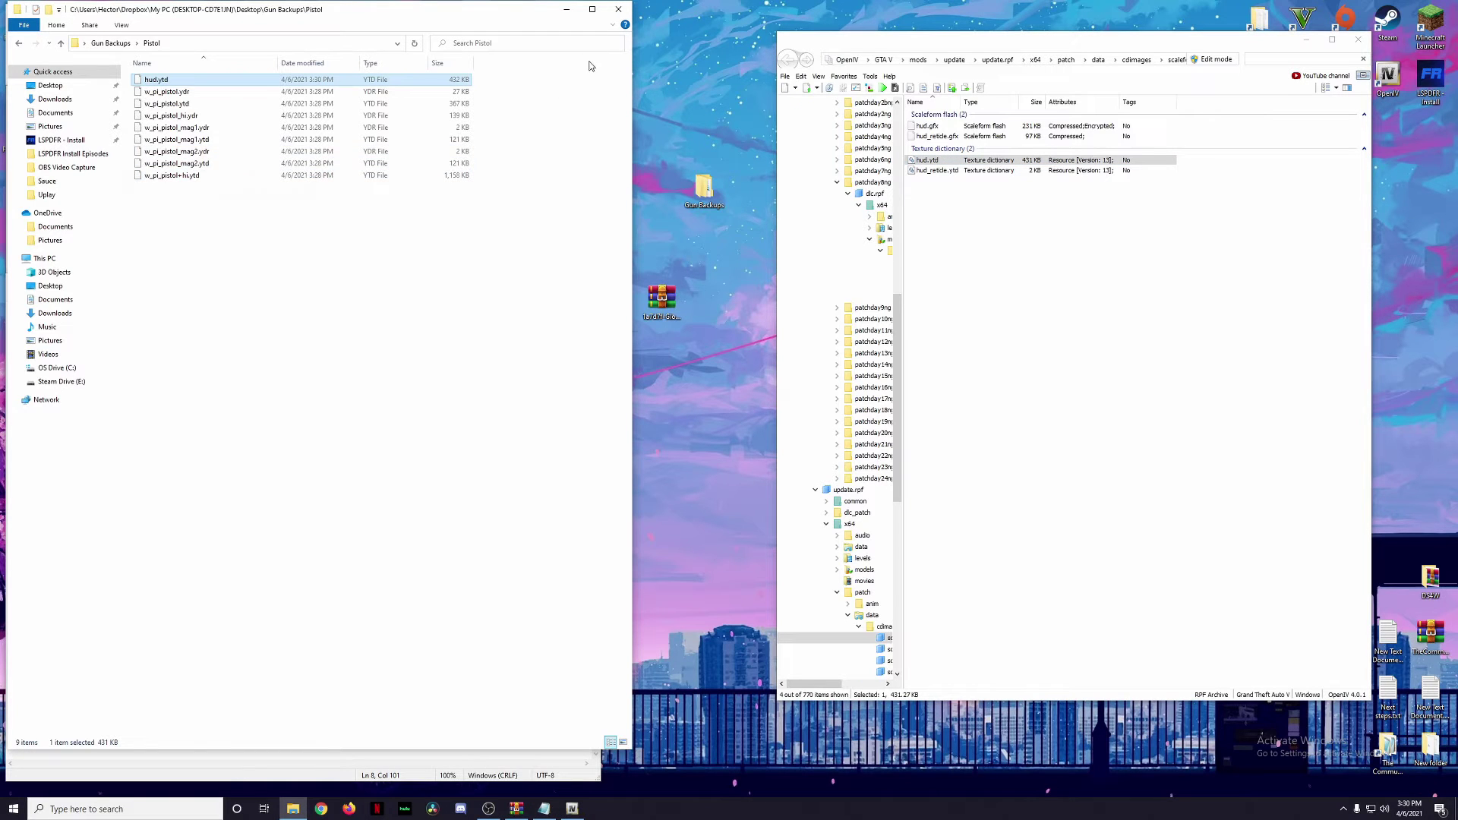
left_click(618, 9)
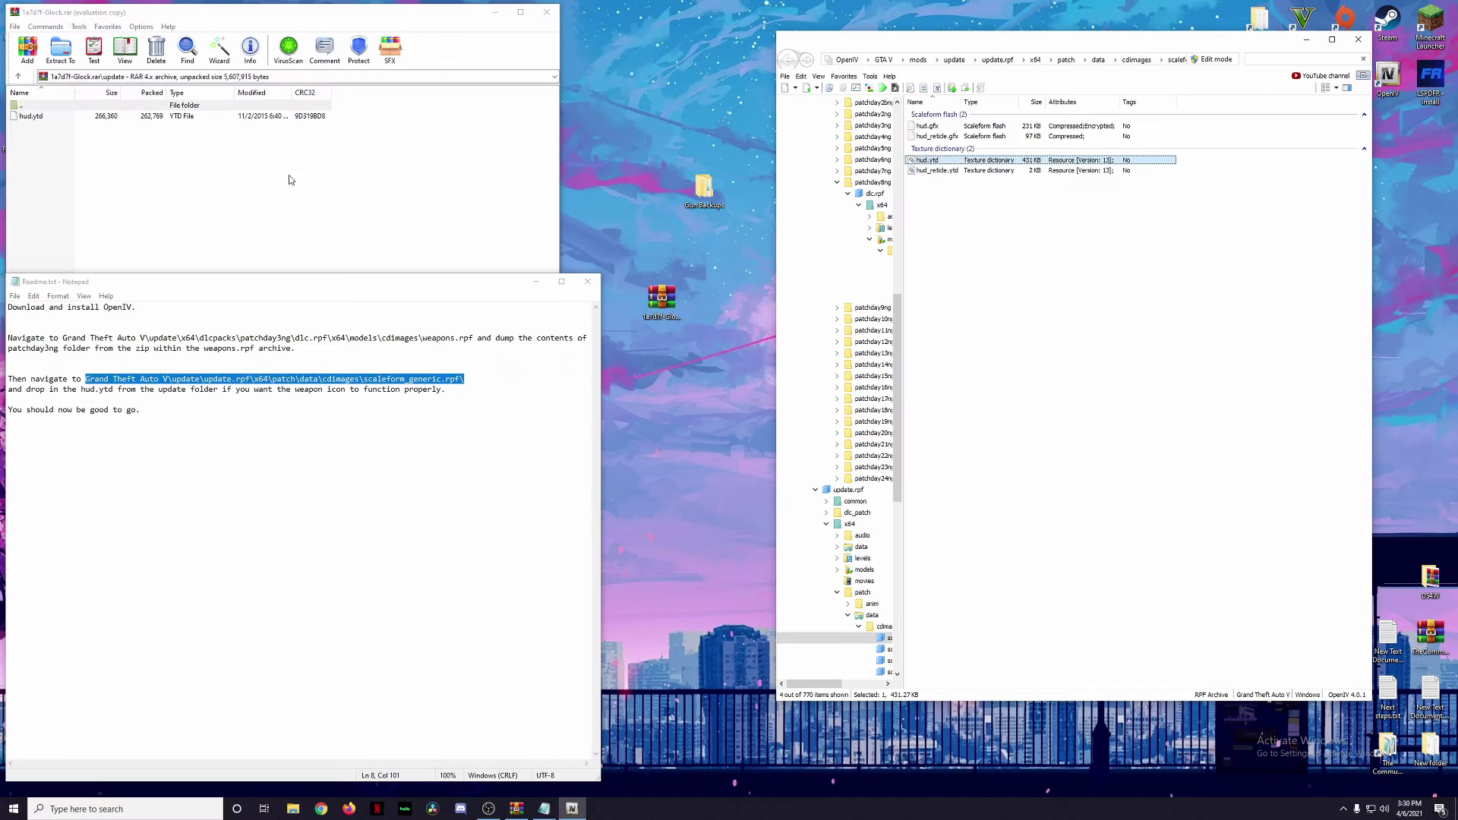
Step: Enable Edit mode and replace hud.ytd in scaleform_generic.rpf with the mod's version
left_click(1212, 59)
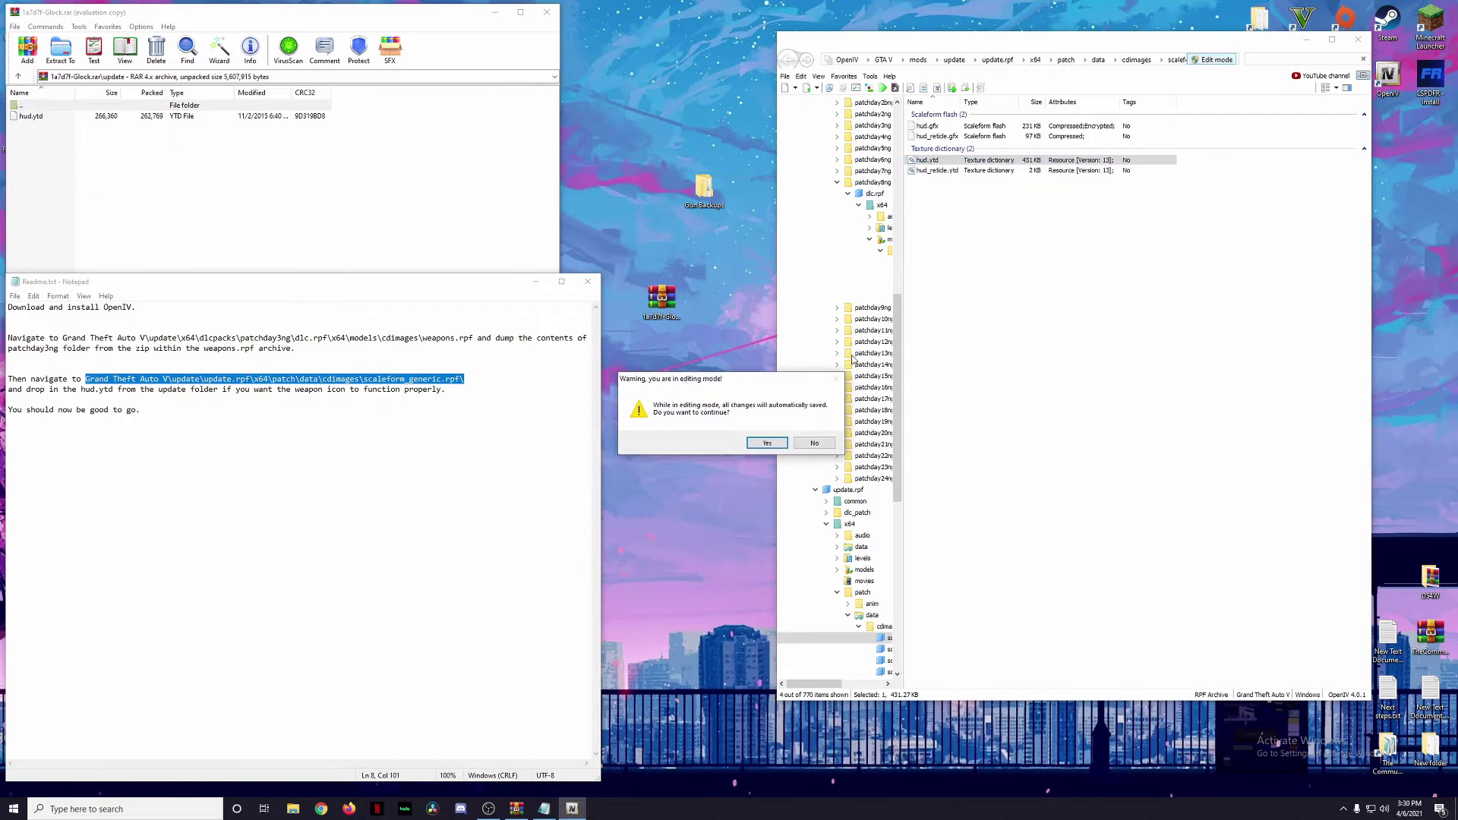
left_click(771, 443)
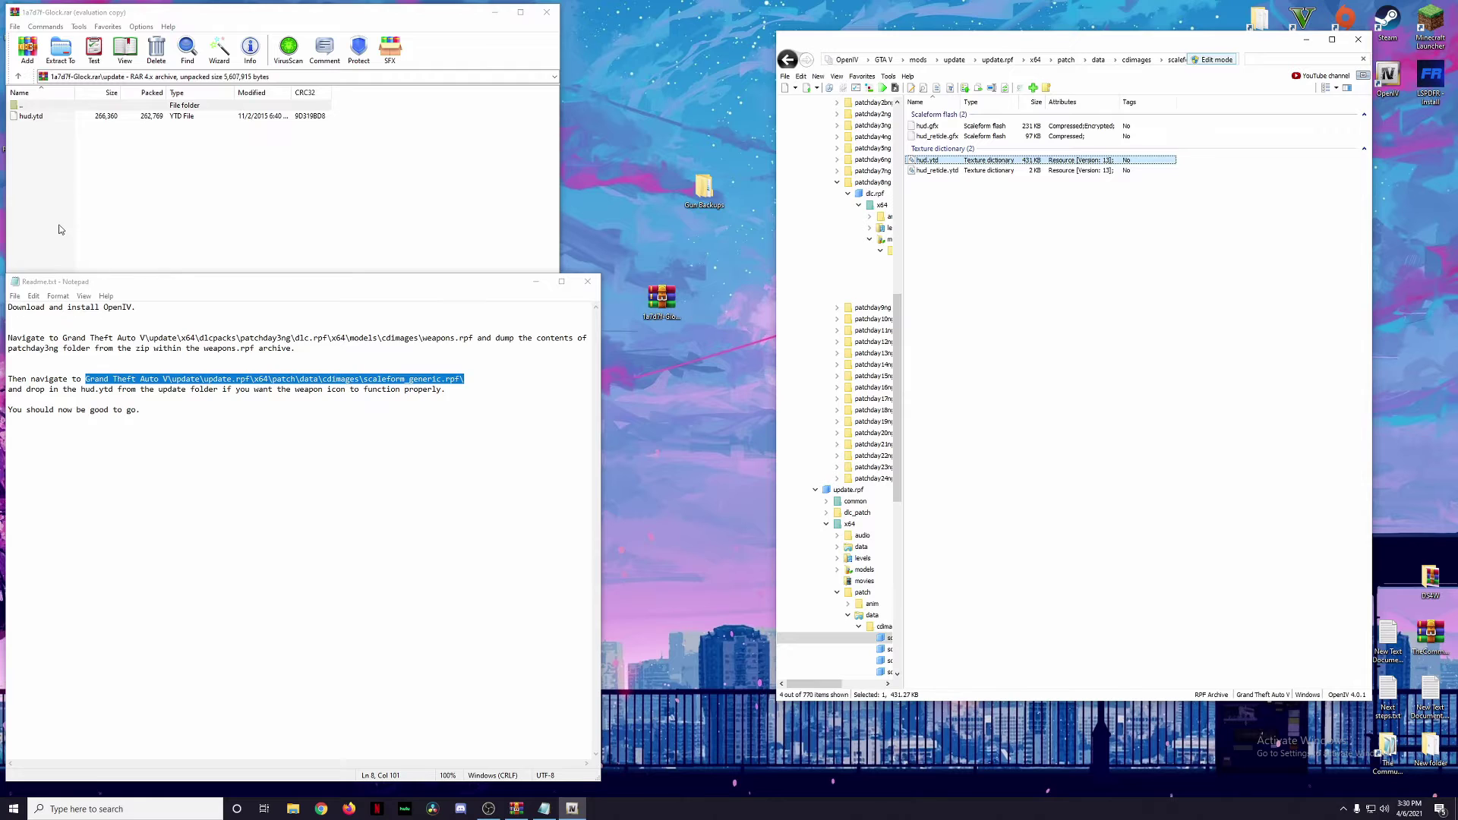
left_click(76, 267)
left_click_drag(41, 118, 1191, 243)
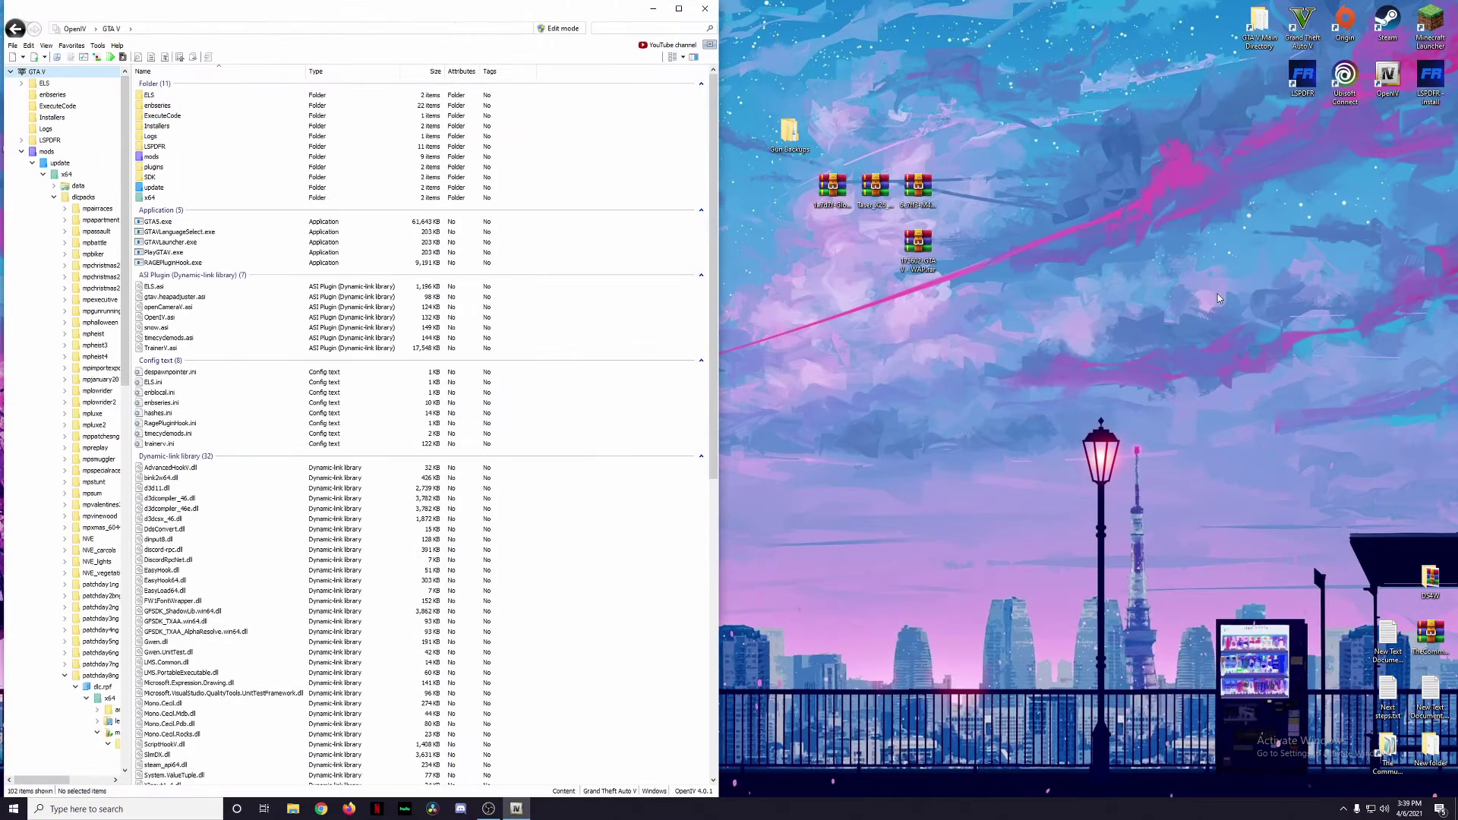
Step: Open the Taser X26 zip's Read Me and highlight install step 1 and the weapons.rpf path
double_click(876, 186)
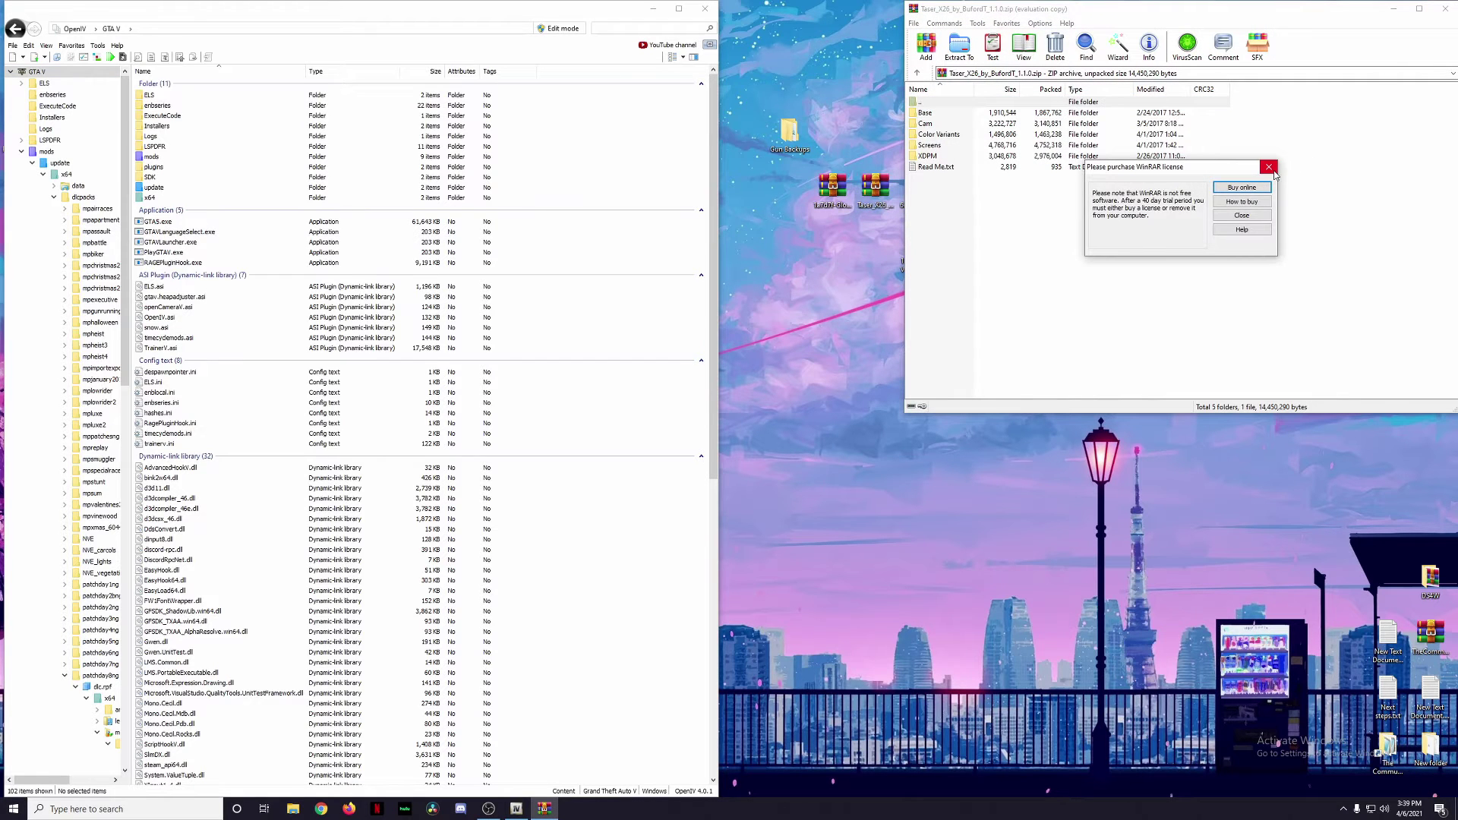
left_click(1272, 169)
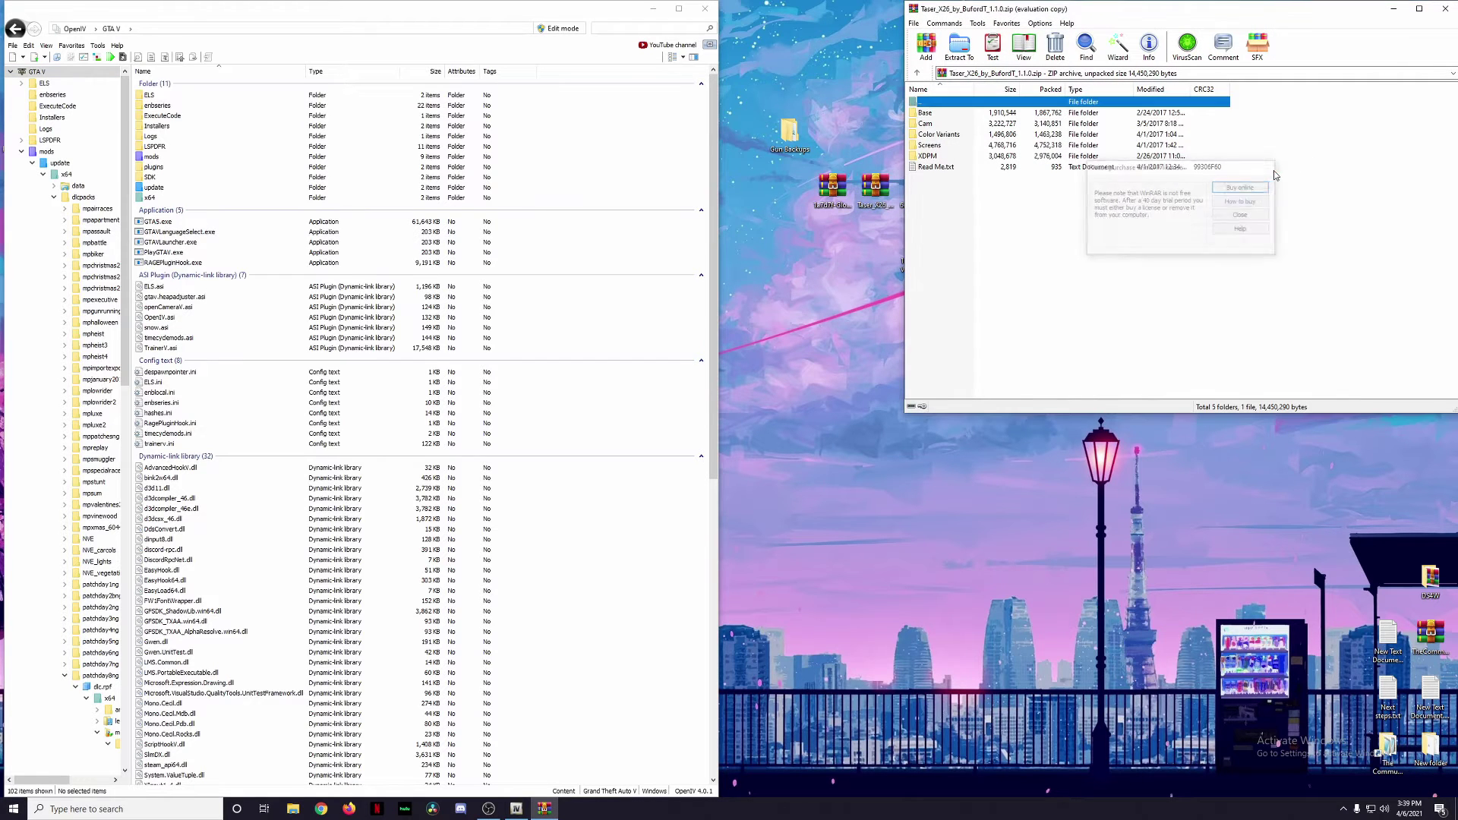
double_click(954, 167)
left_click_drag(1004, 207, 1051, 199)
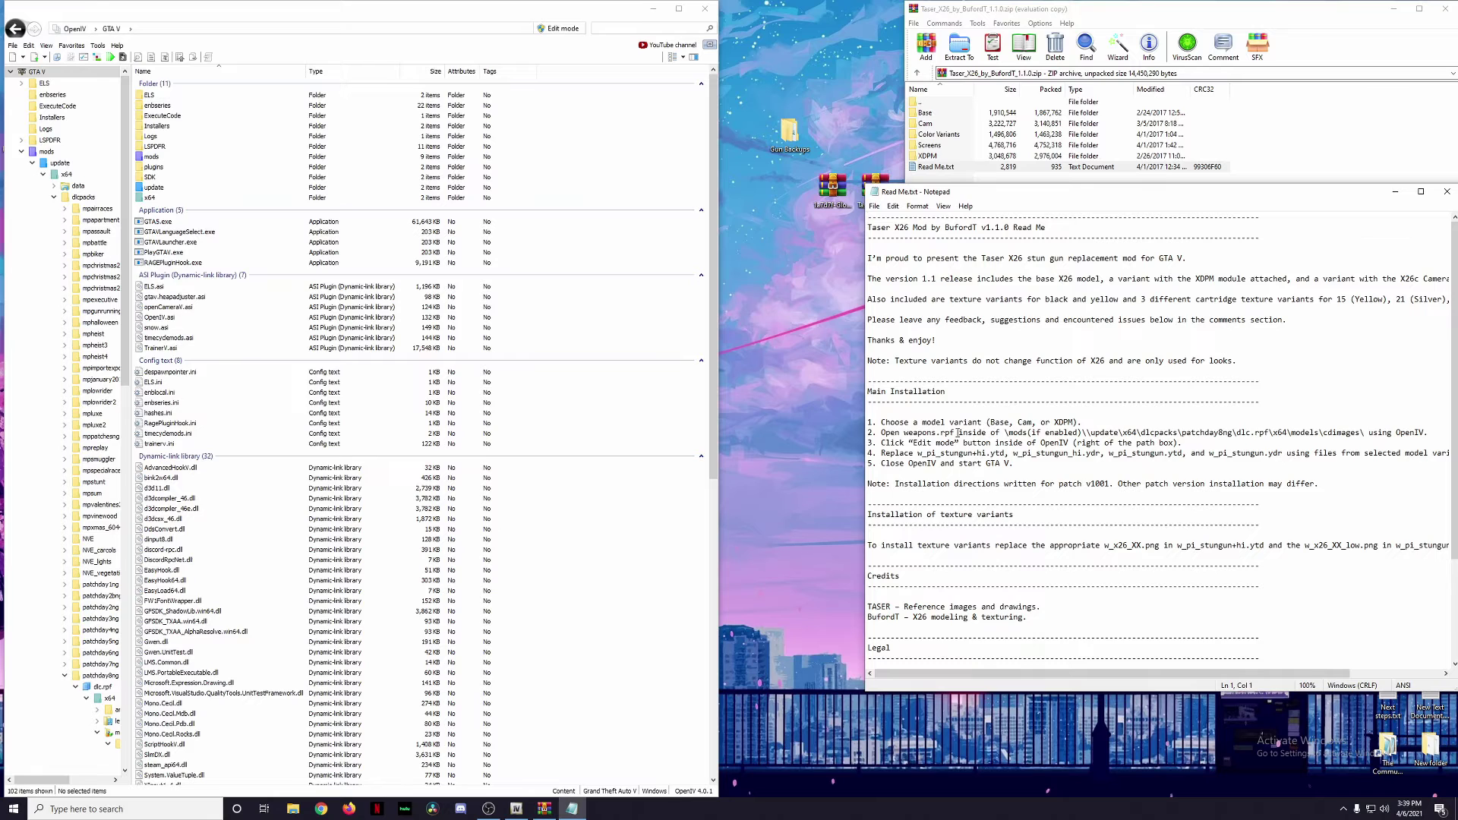
left_click_drag(881, 422, 1079, 420)
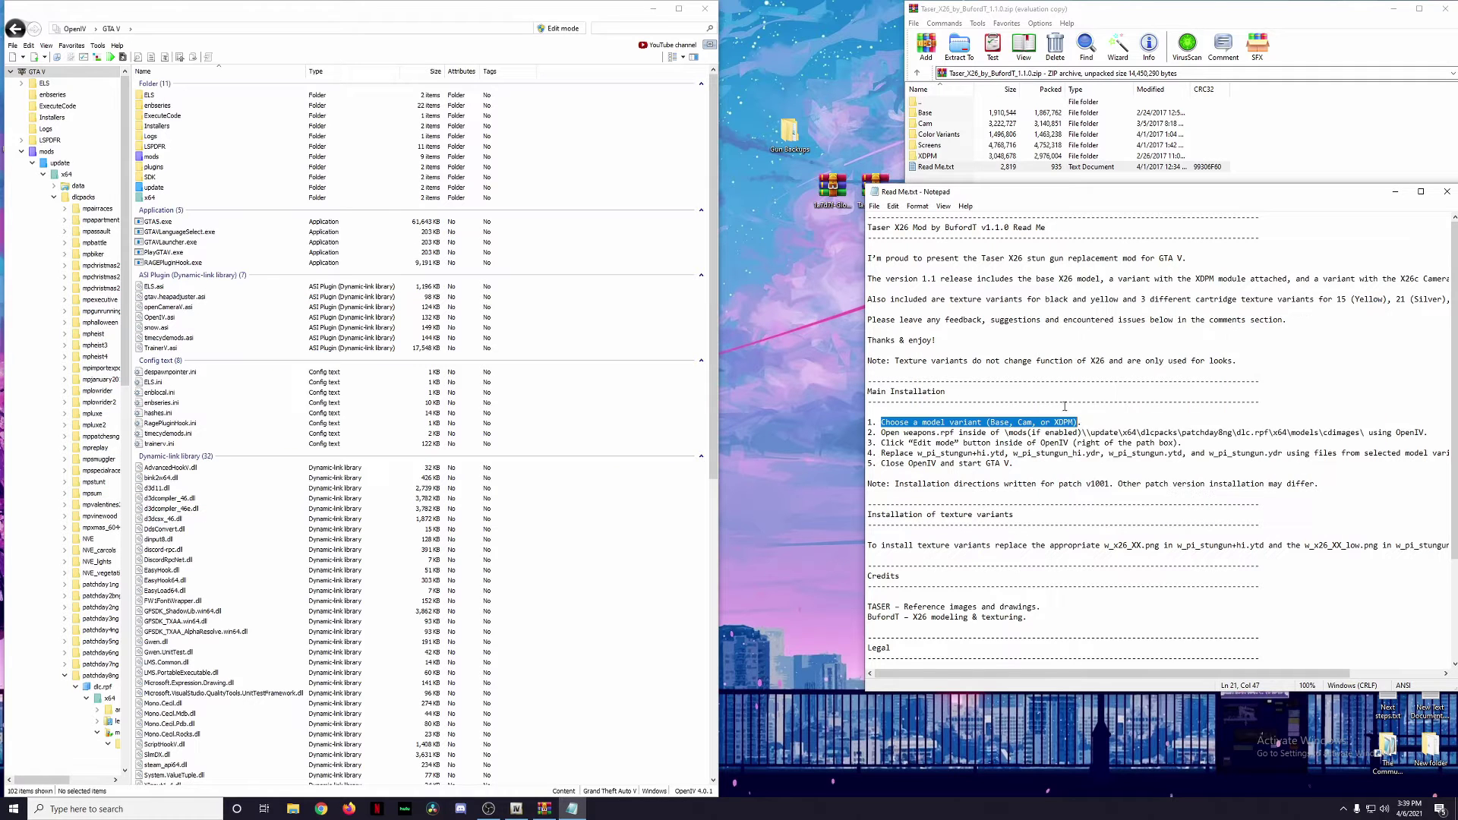
left_click_drag(1006, 435, 1428, 433)
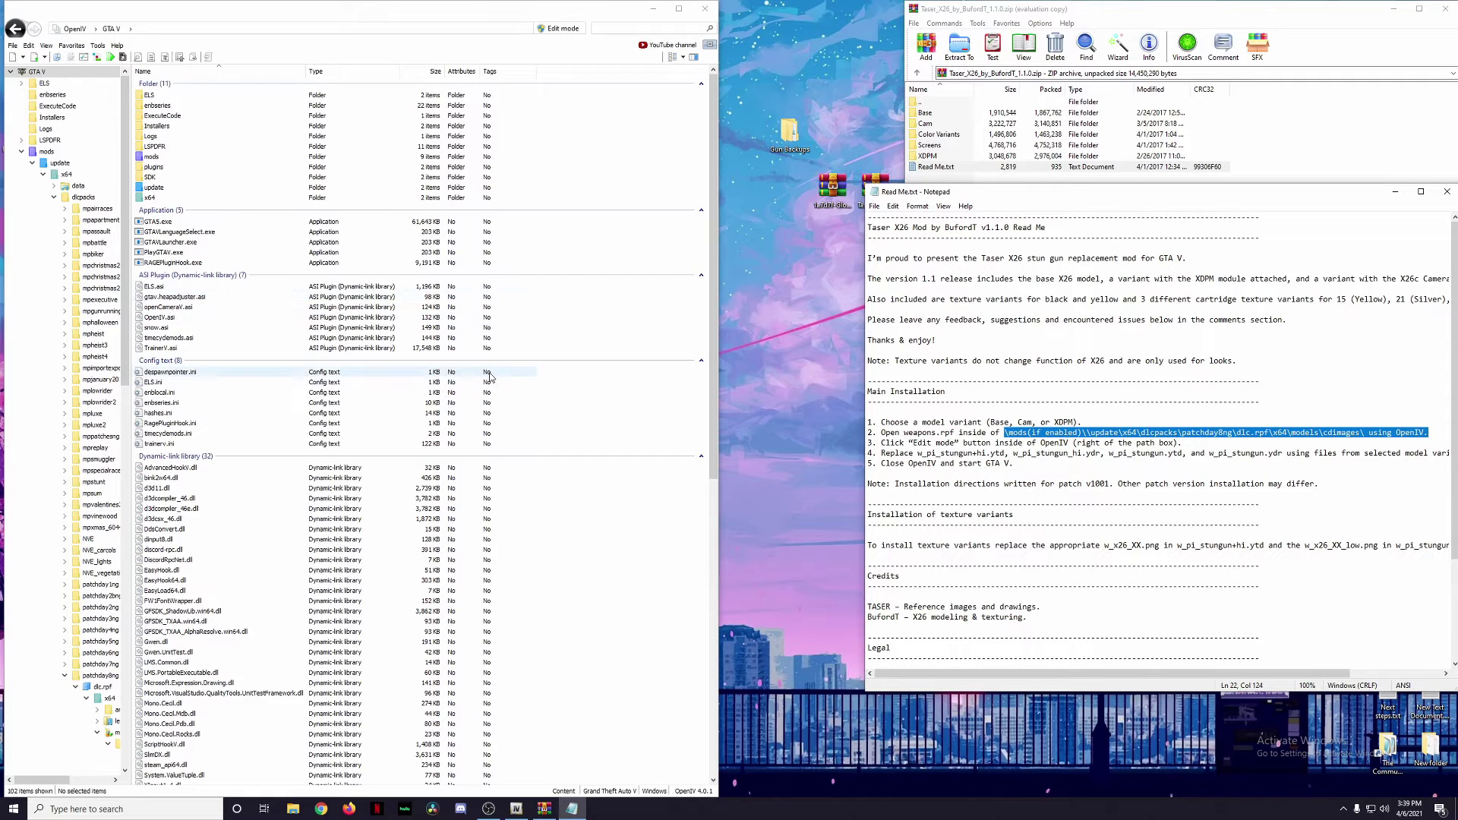
Step: Browse to mods\update\x64\dlcpacks\patchday8ng in OpenIV
left_click(159, 158)
double_click(159, 158)
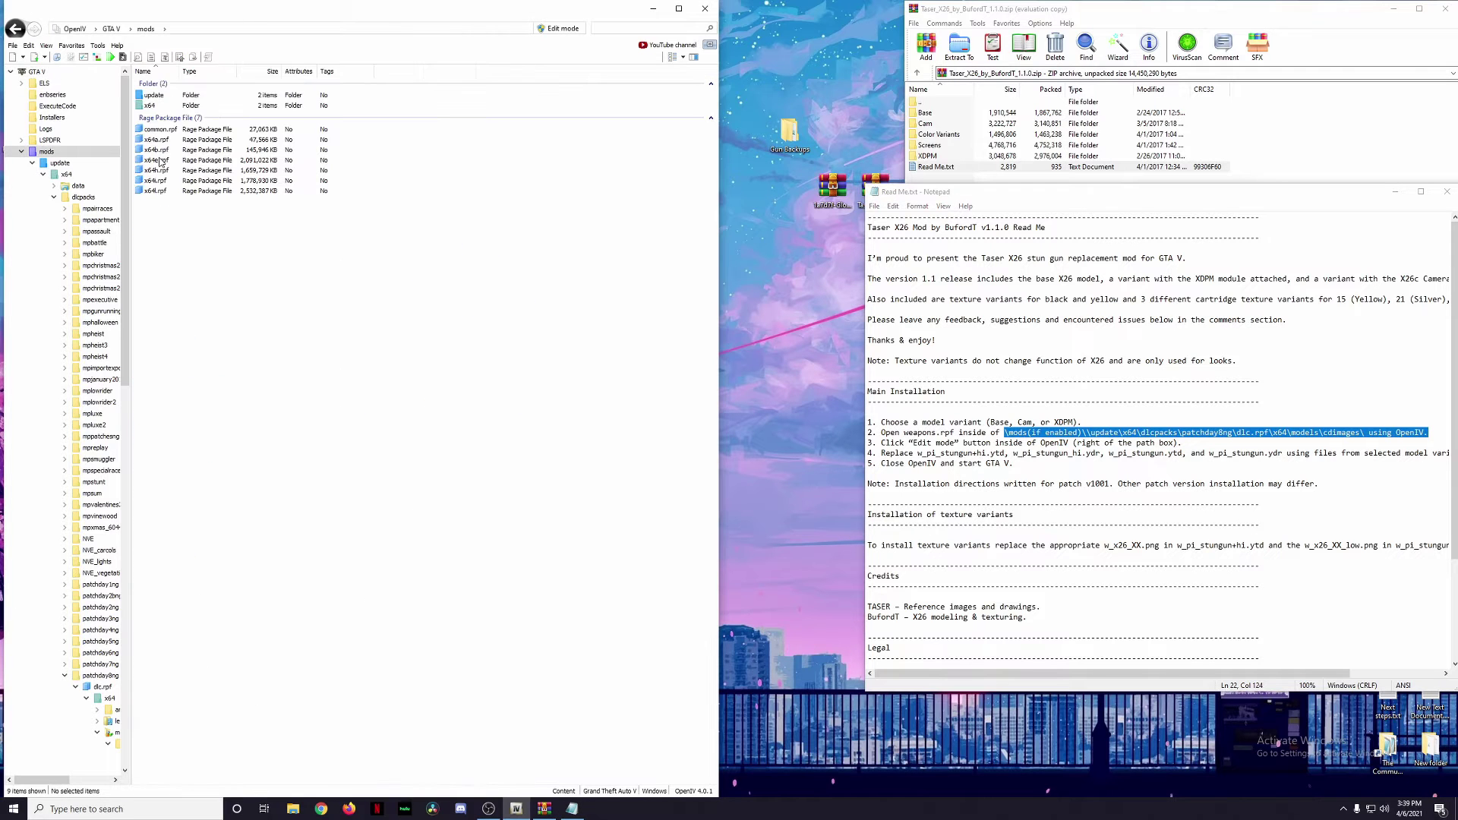
double_click(167, 104)
double_click(163, 95)
double_click(170, 106)
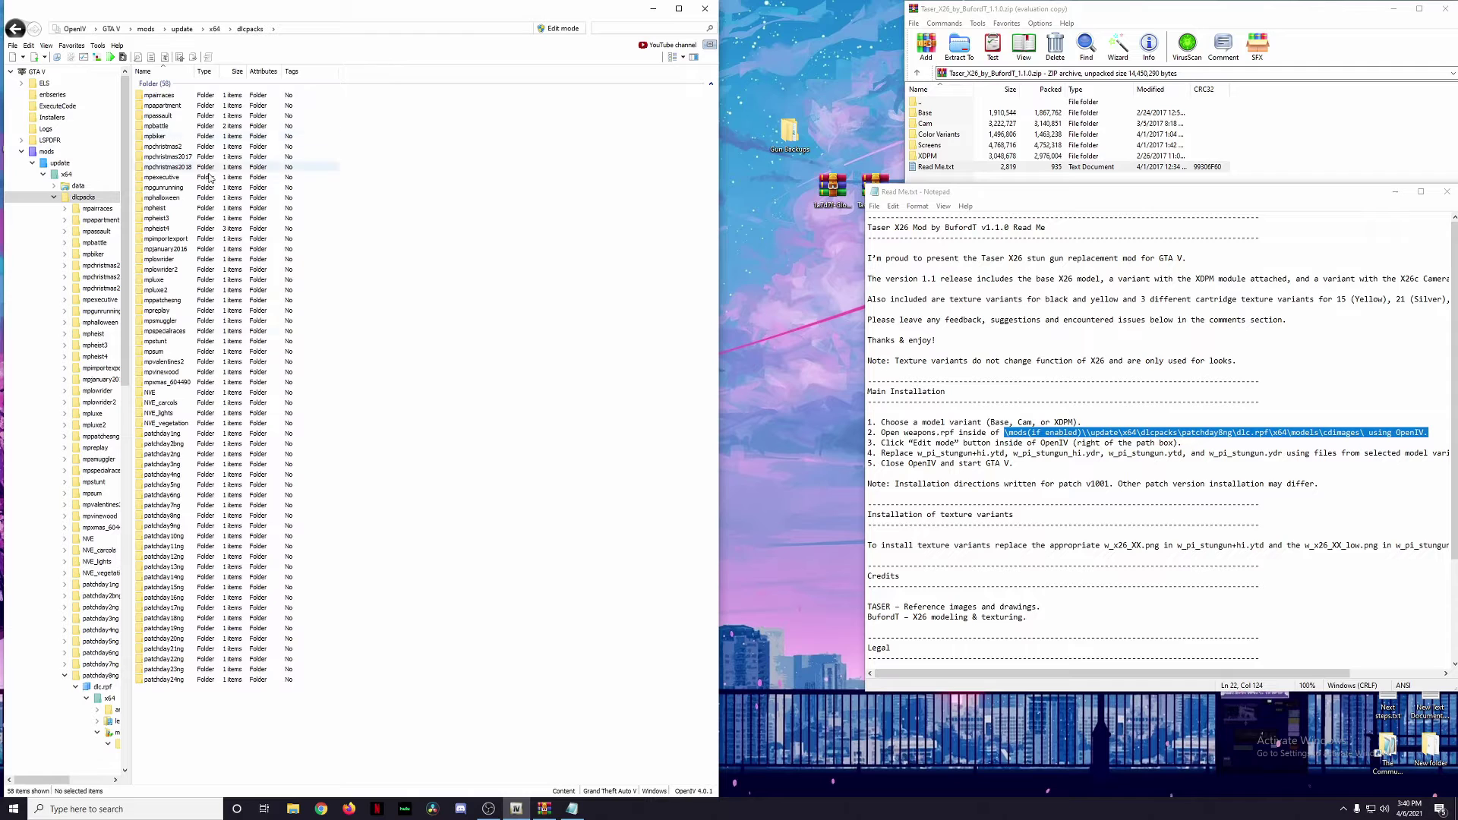
left_click(170, 518)
double_click(188, 519)
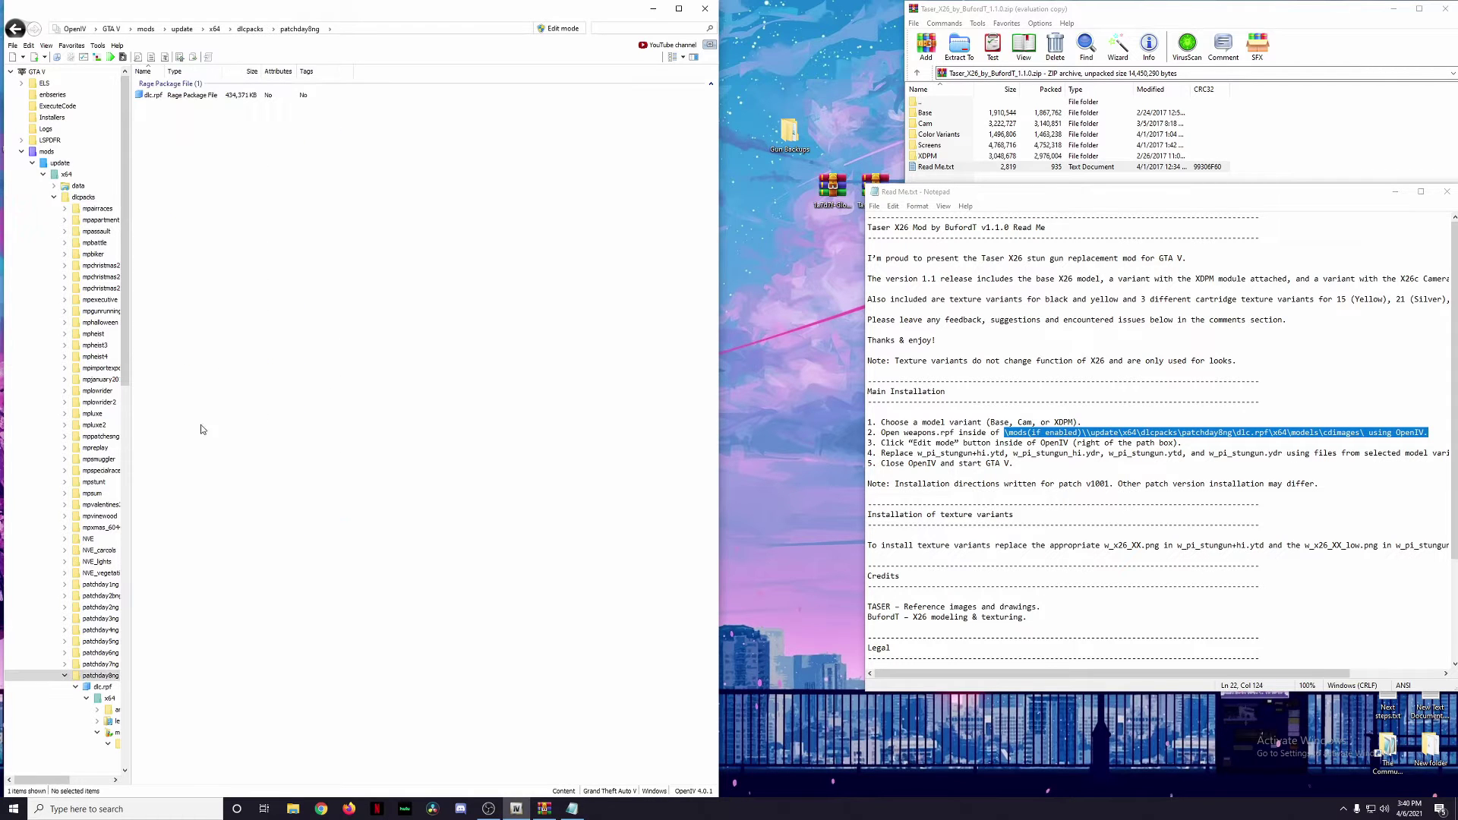
Step: Open dlc.rpf\x64\models\cdimages\weapons.rpf and list the mod's XDPM folder in WinRAR
double_click(182, 95)
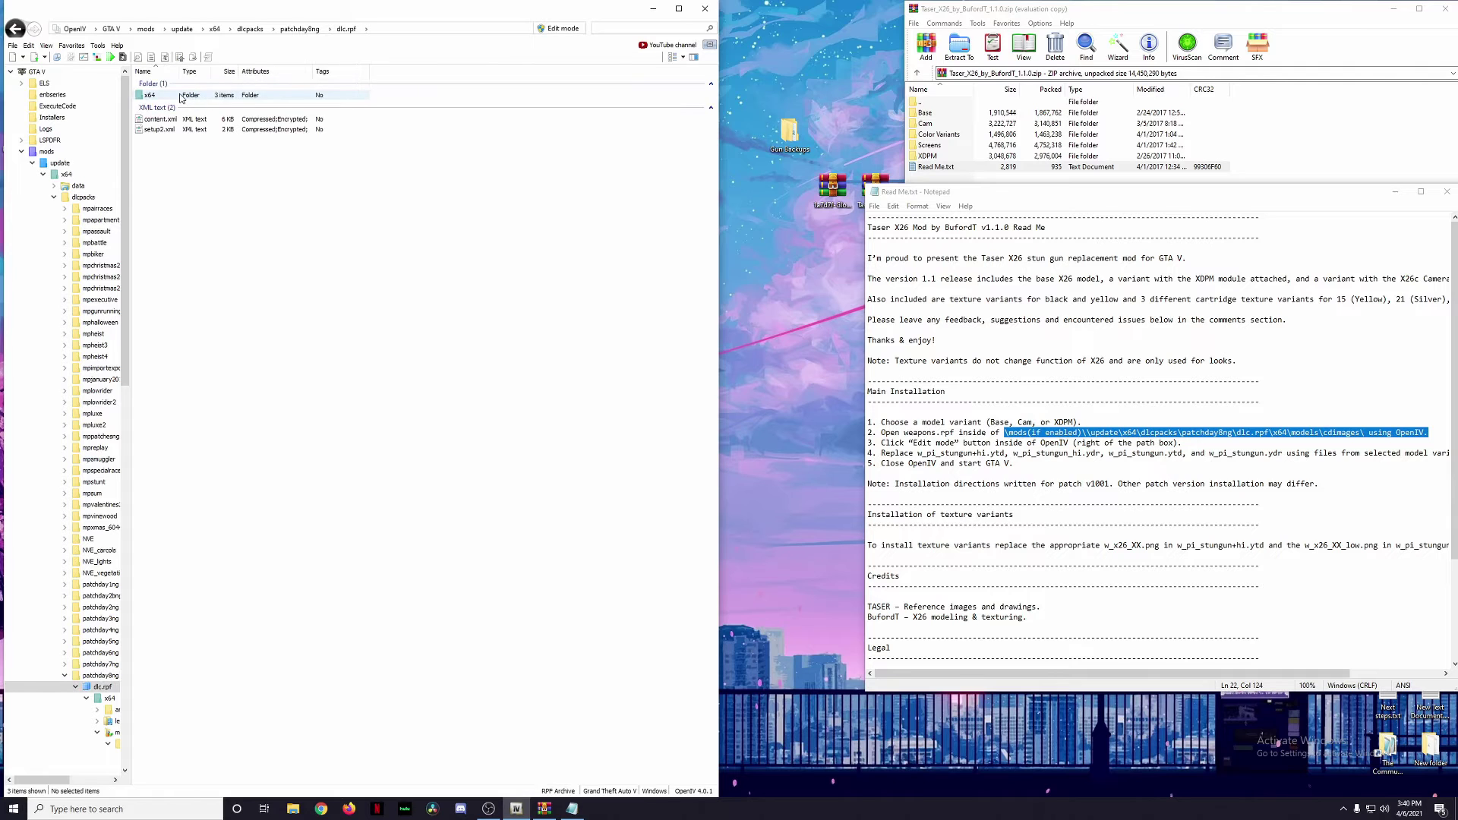
double_click(180, 95)
double_click(154, 115)
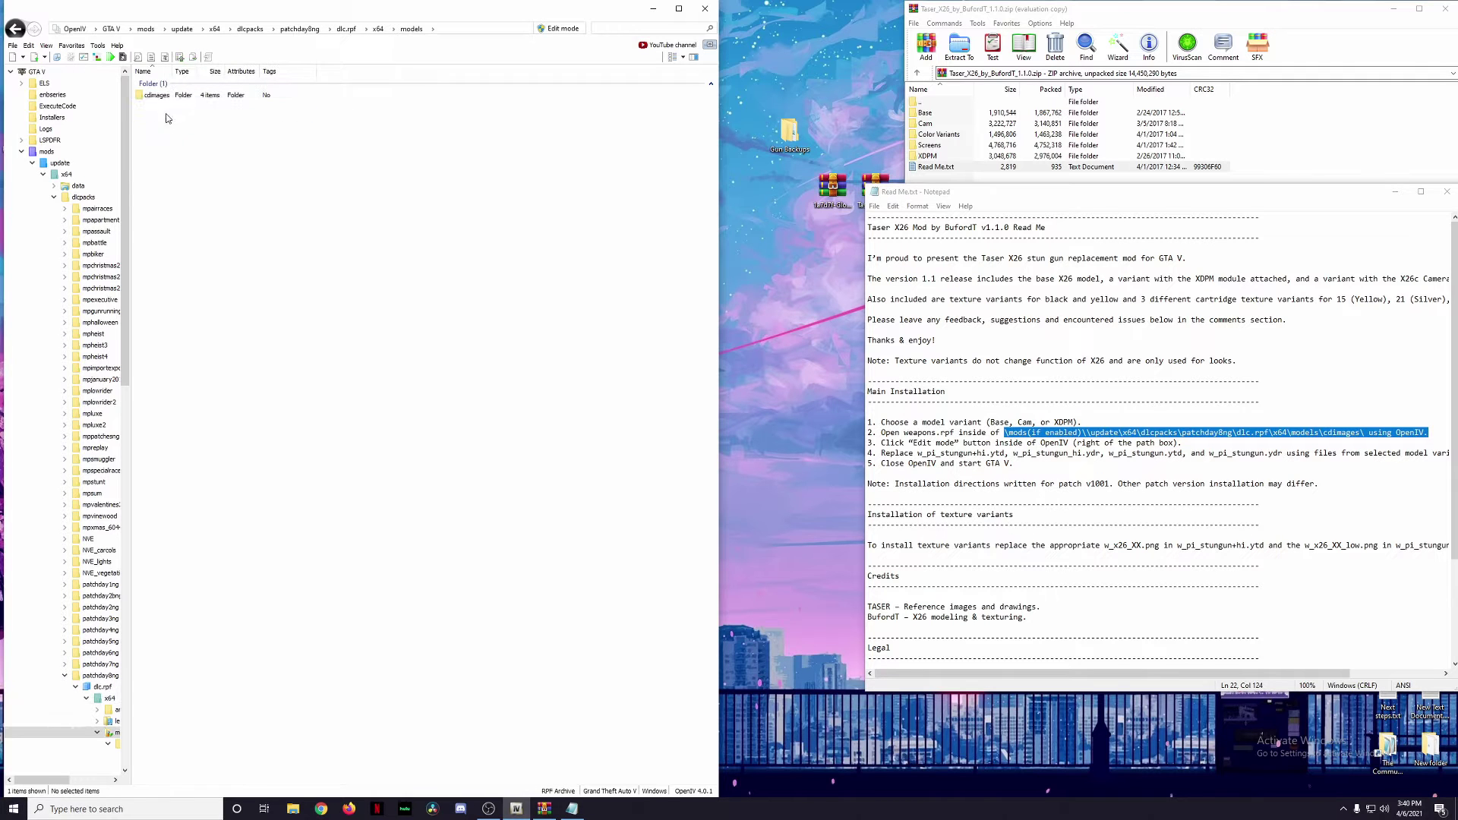
double_click(156, 96)
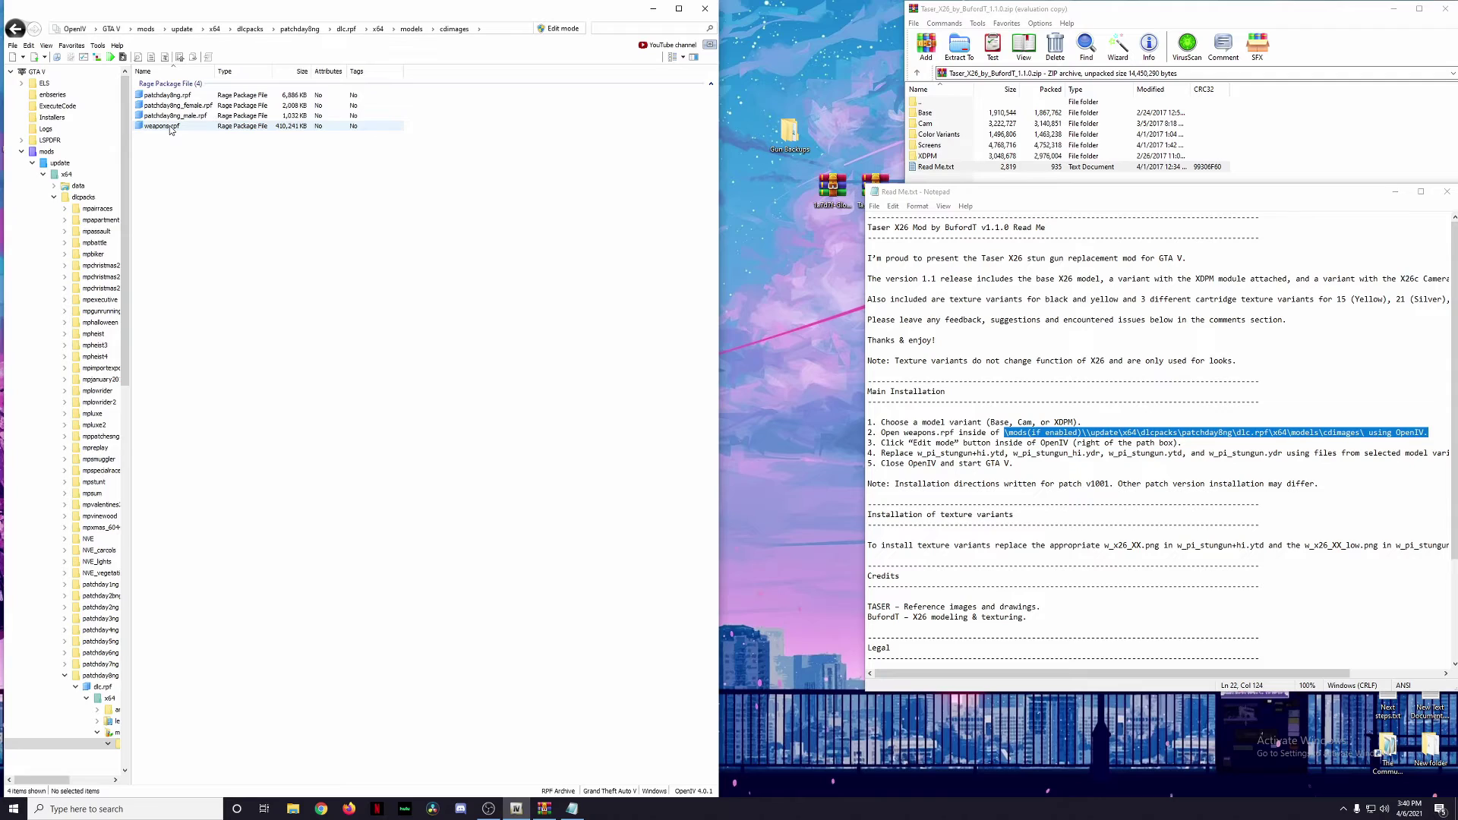
left_click(169, 126)
double_click(169, 125)
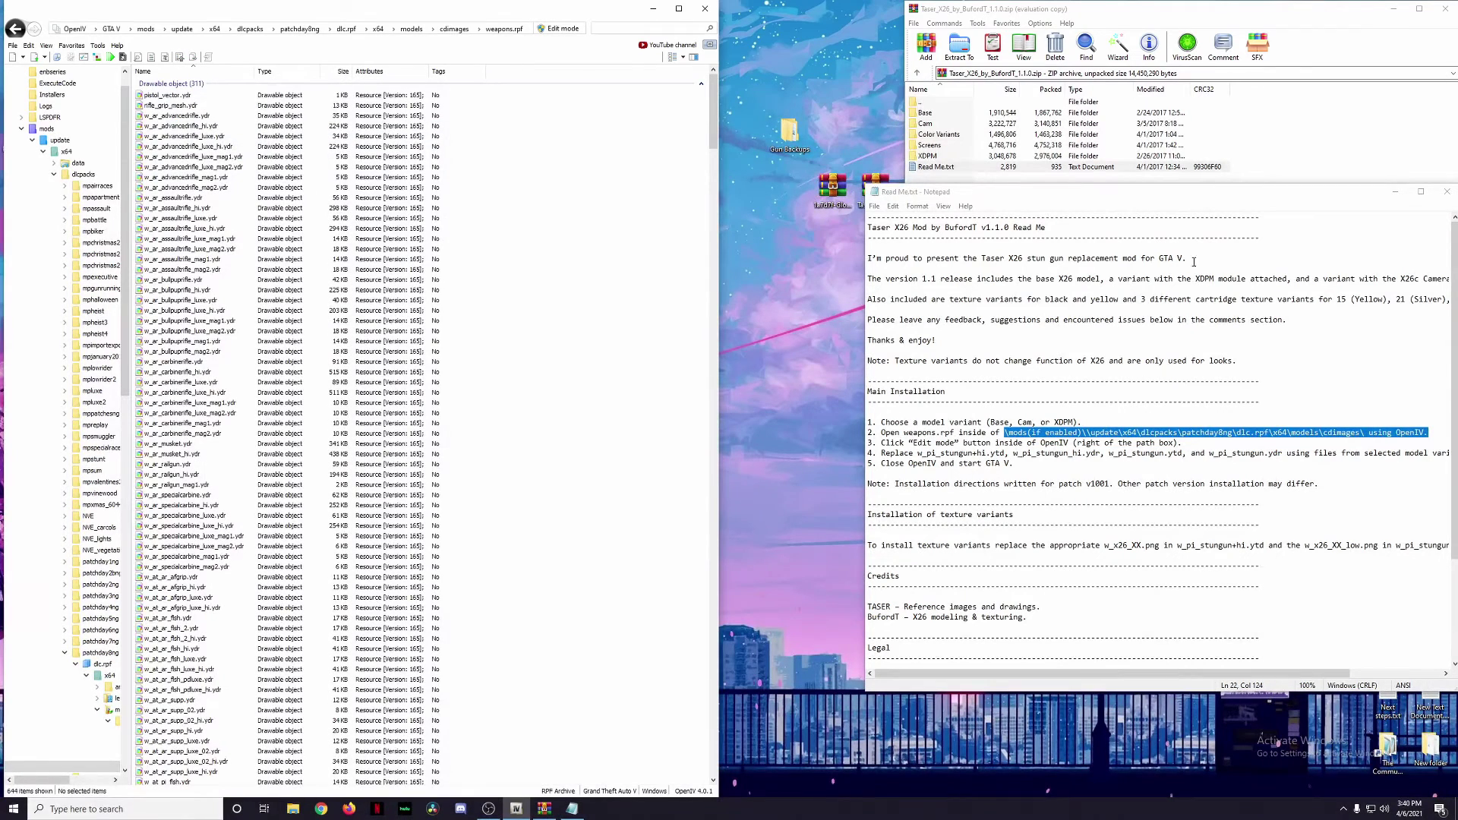
left_click(1397, 192)
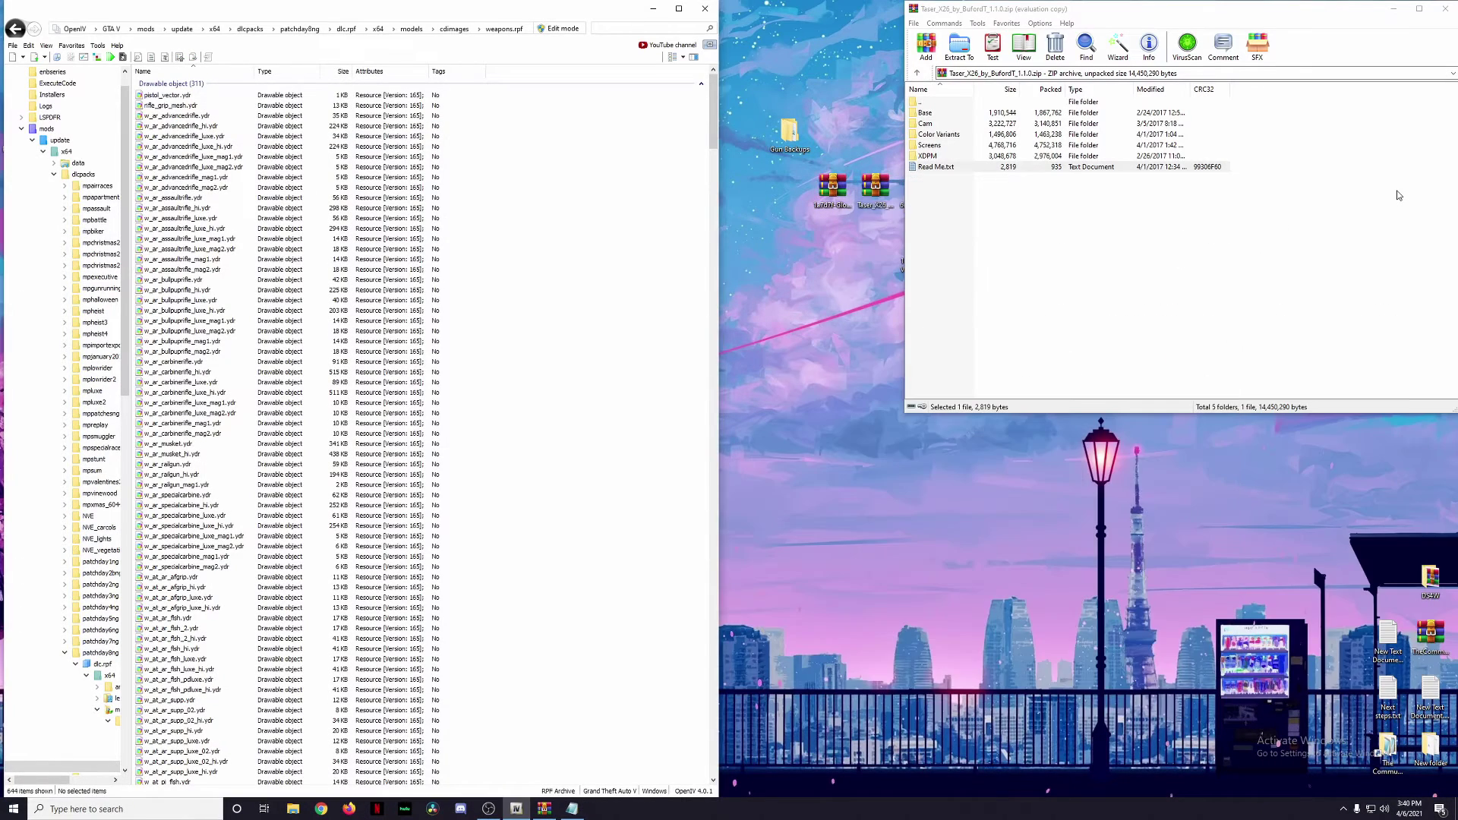
double_click(941, 157)
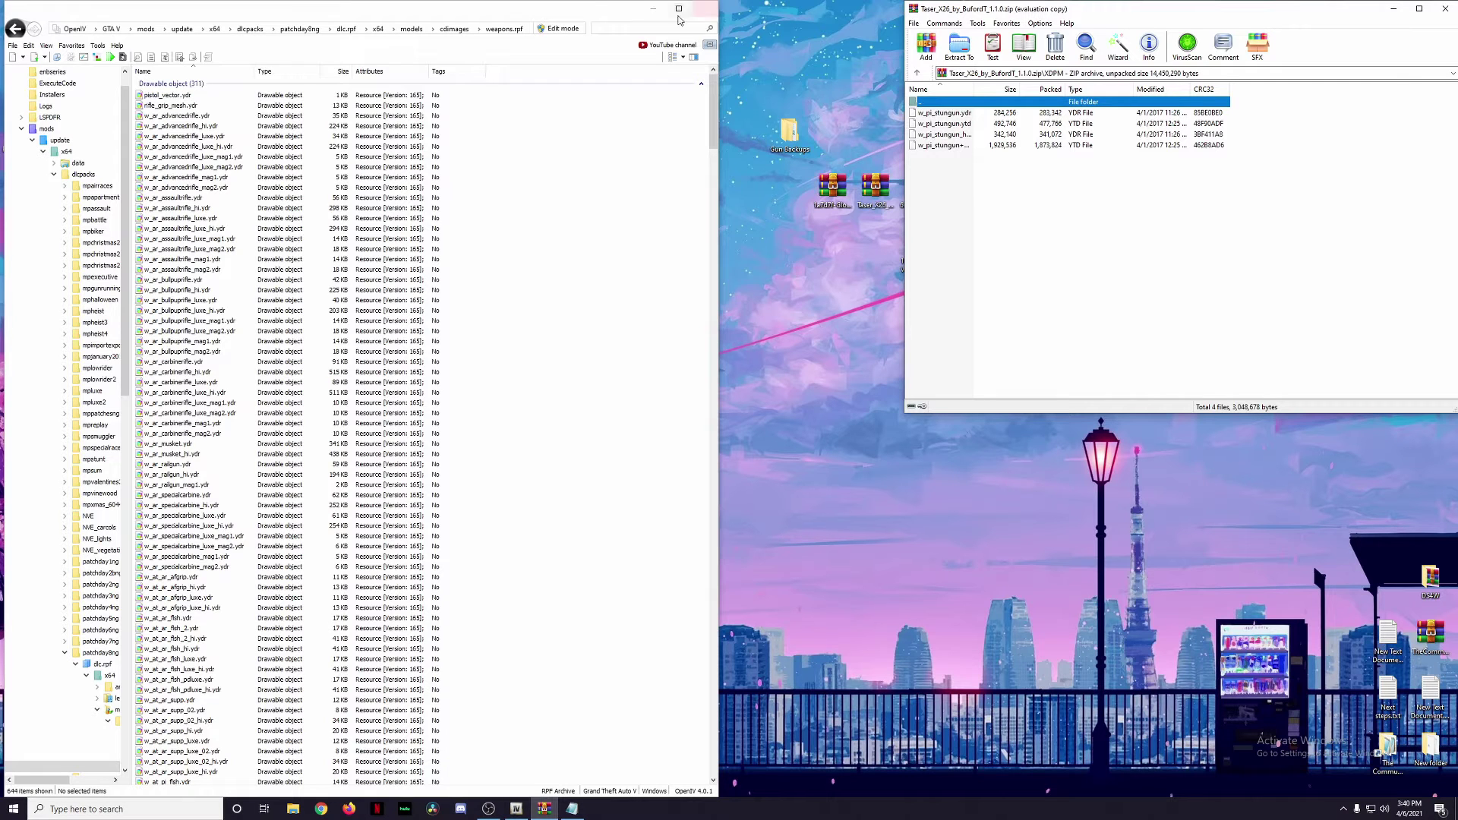
Step: Filter weapons.rpf to 'w_pi_stungun' and open the desktop Gun Backups folder
left_click(652, 29)
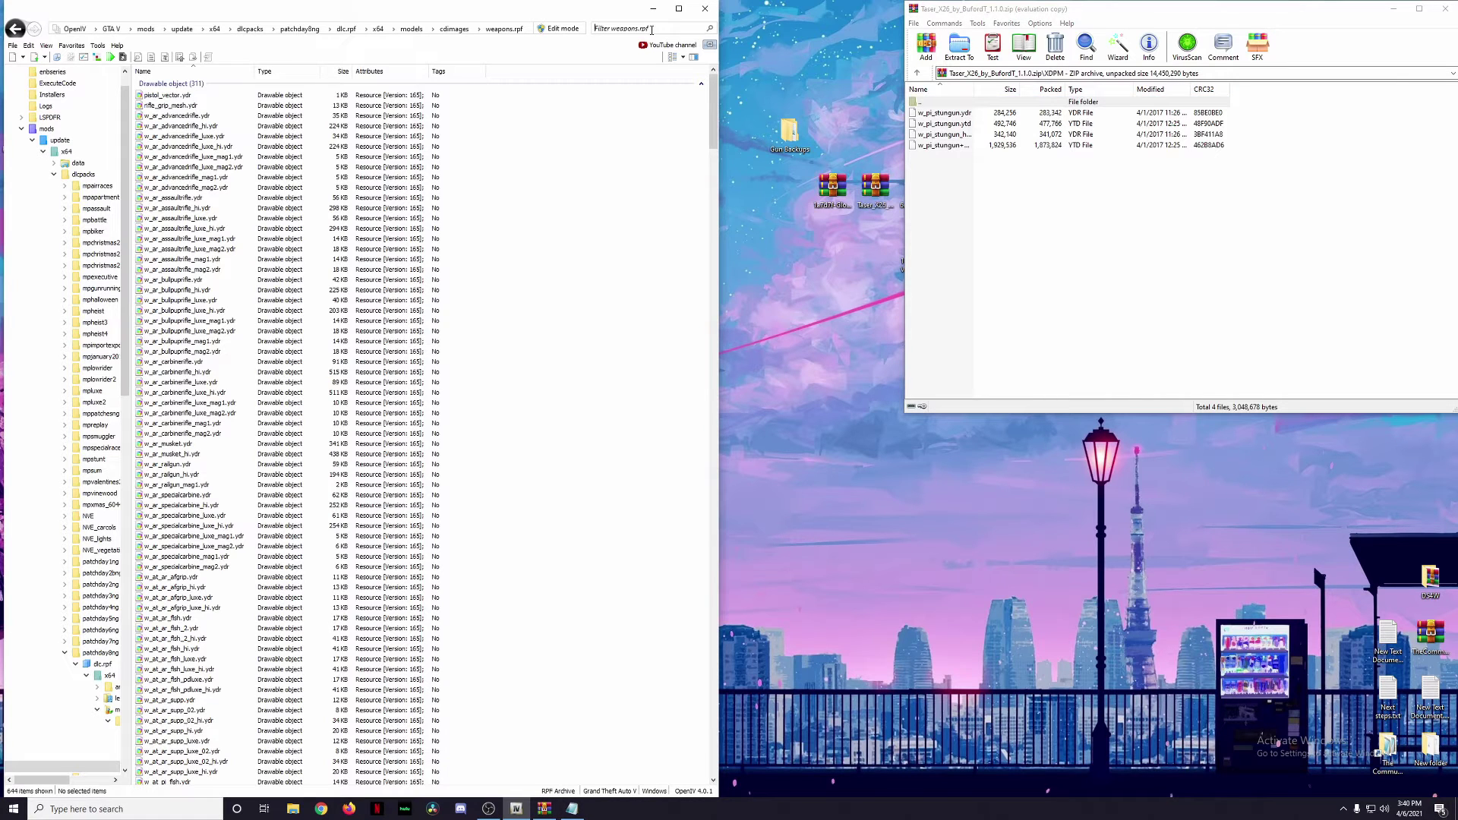
type("w_")
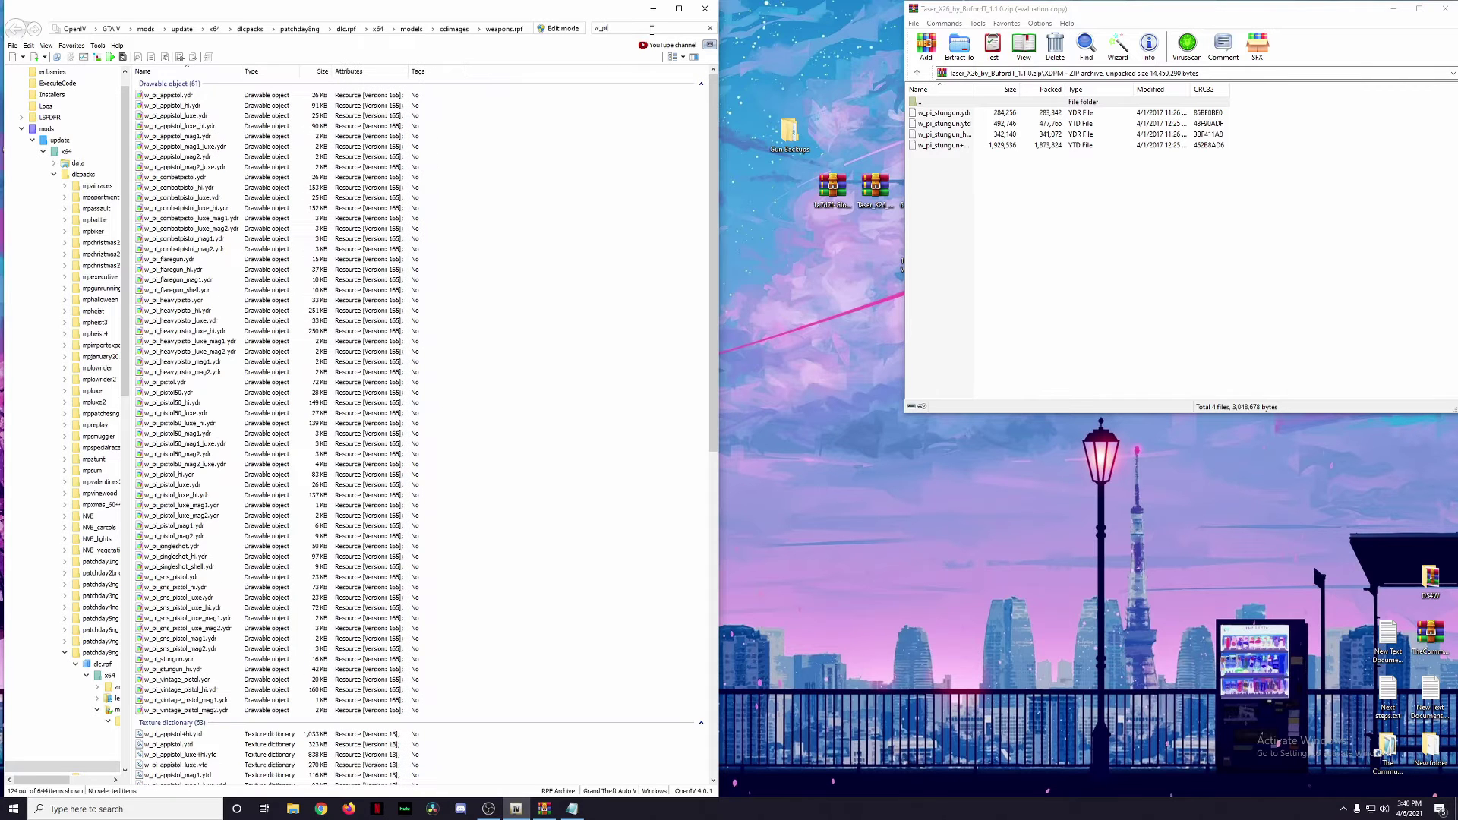
type("pi_stungu")
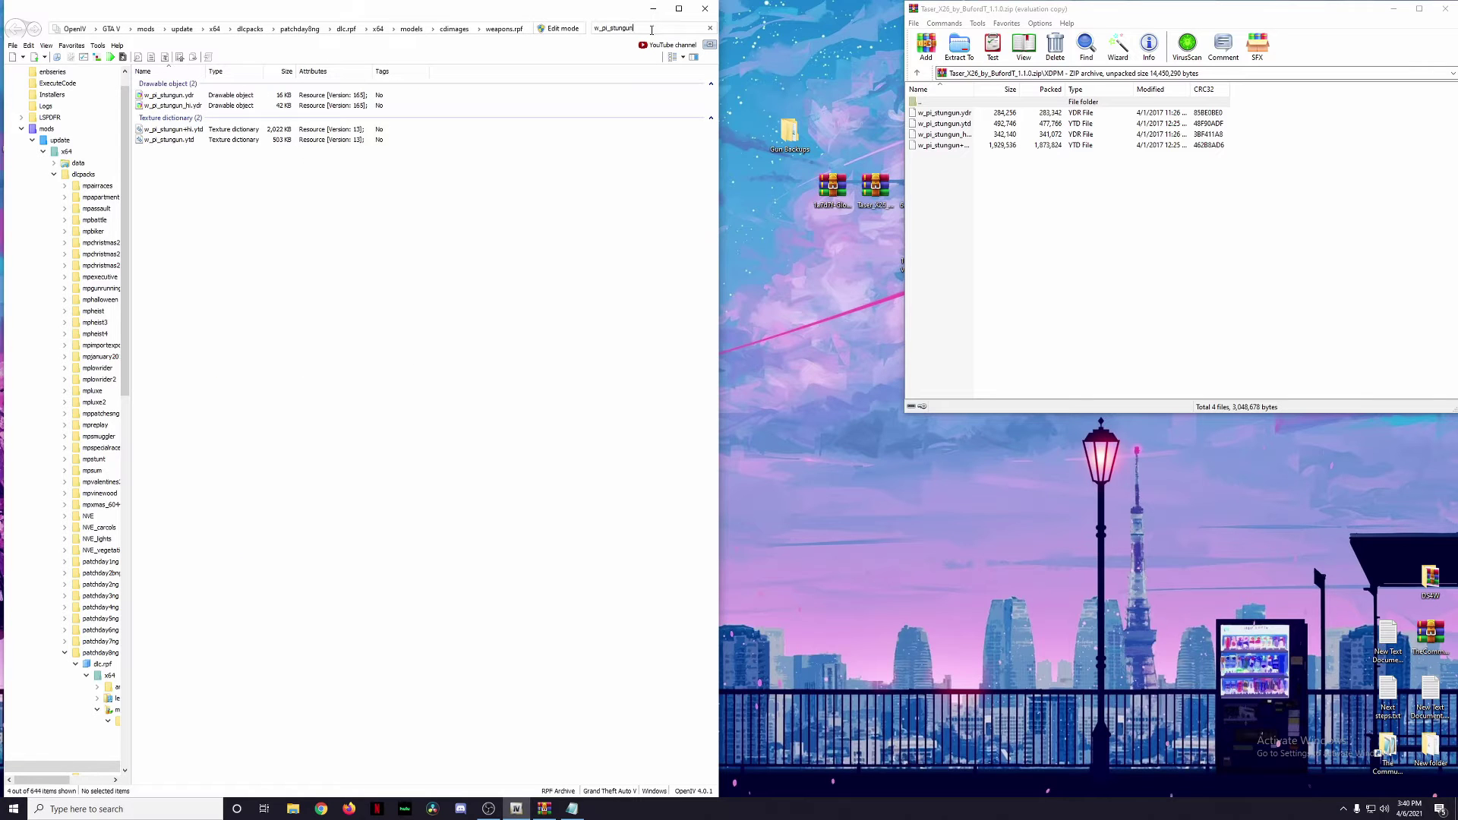
type("n")
left_click(775, 140)
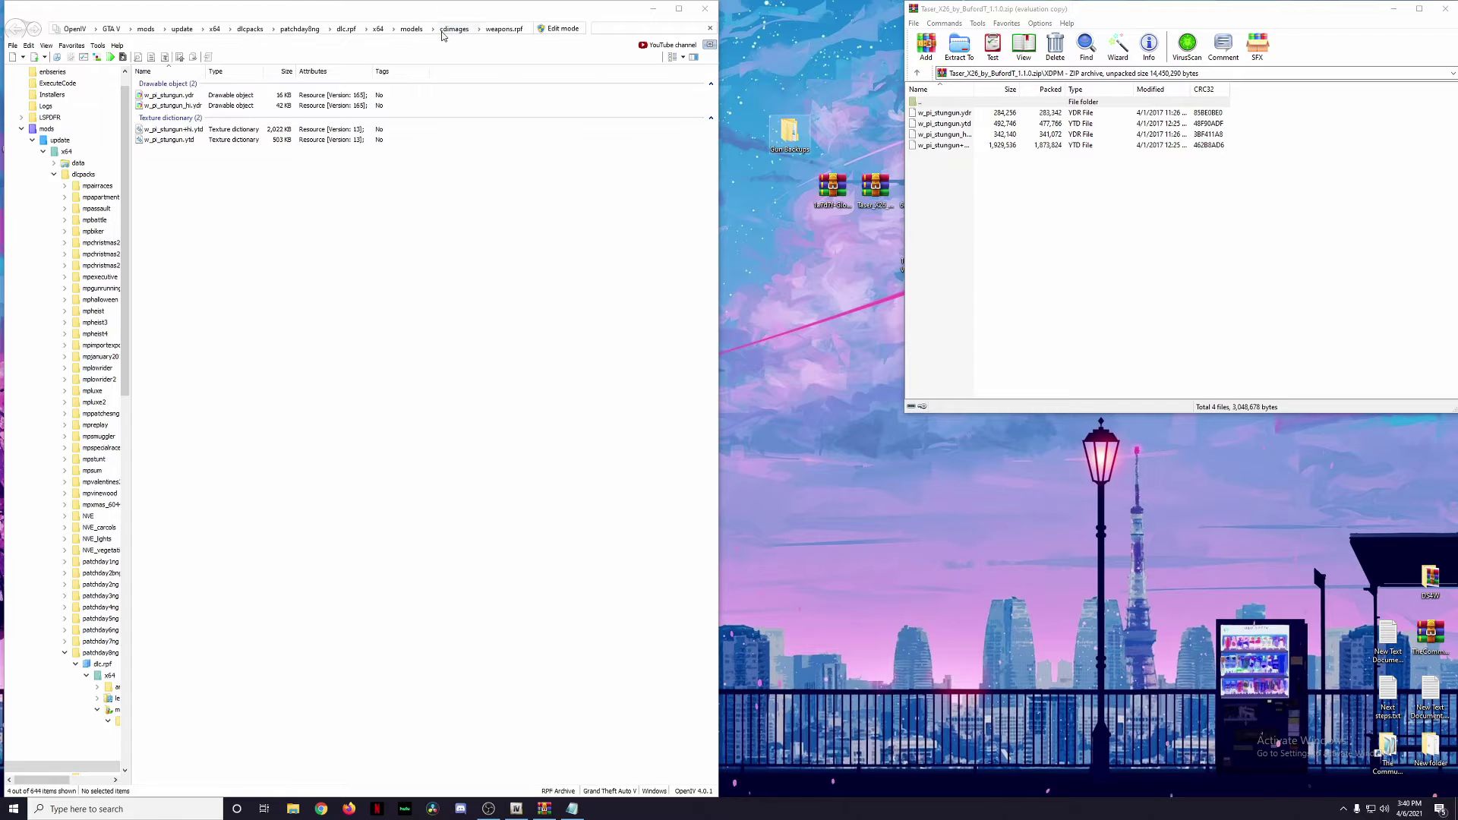
double_click(800, 134)
Step: Back up the four original w_pi_stungun files into Gun Backups\Taser
left_click_drag(416, 11, 1021, 74)
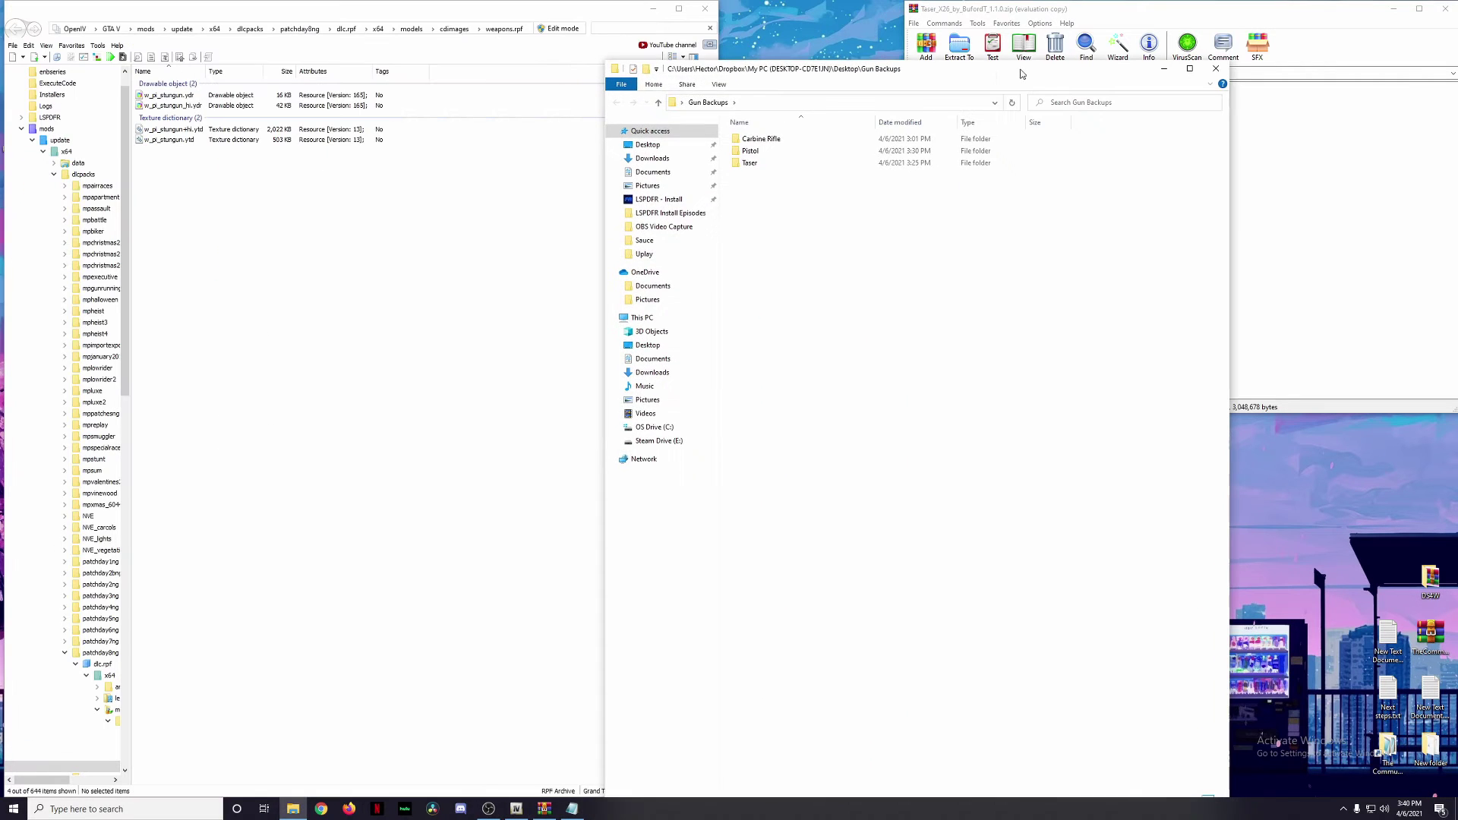
double_click(763, 164)
left_click_drag(165, 185, 854, 239)
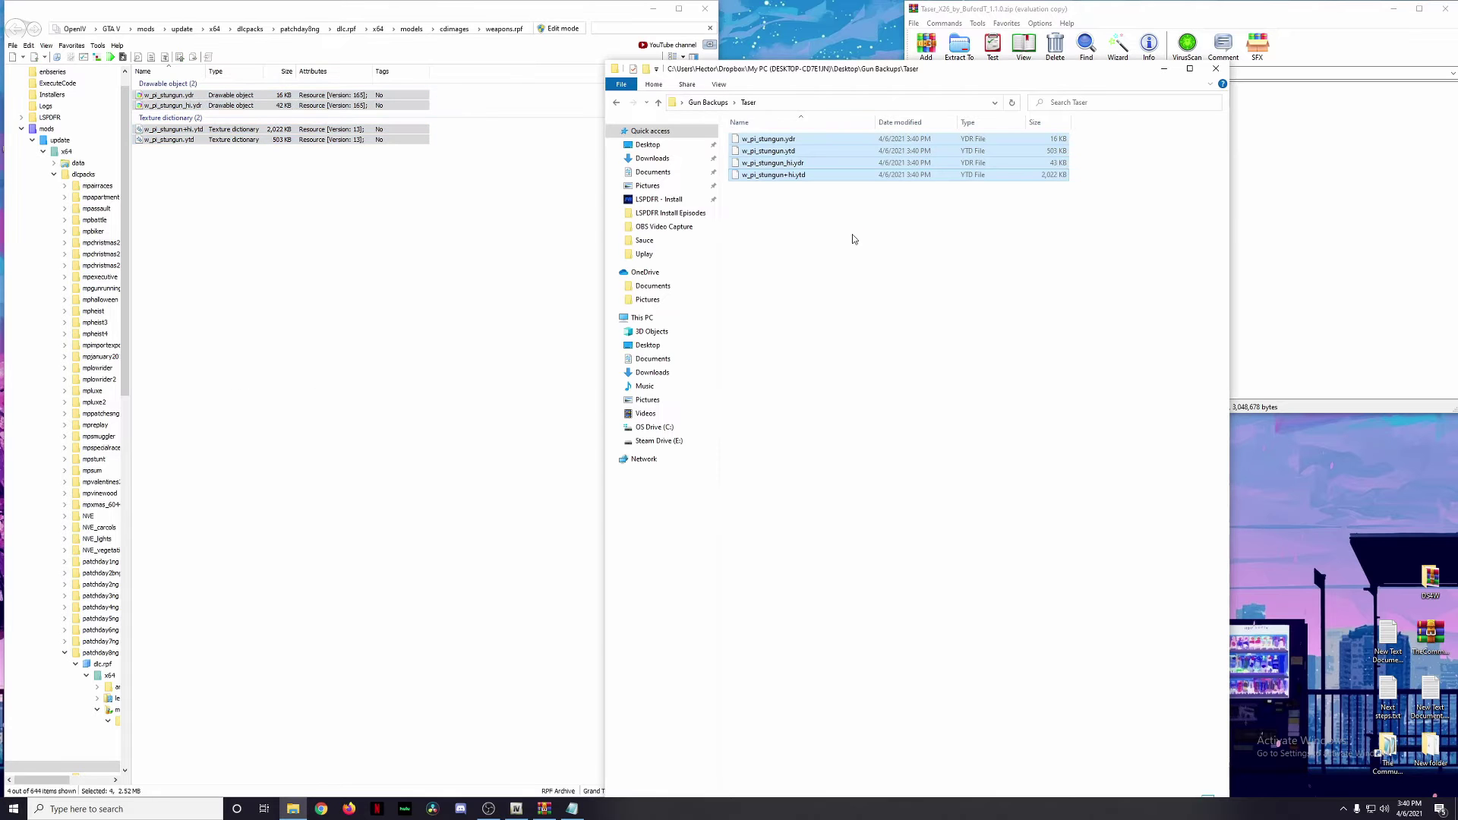
left_click(1215, 68)
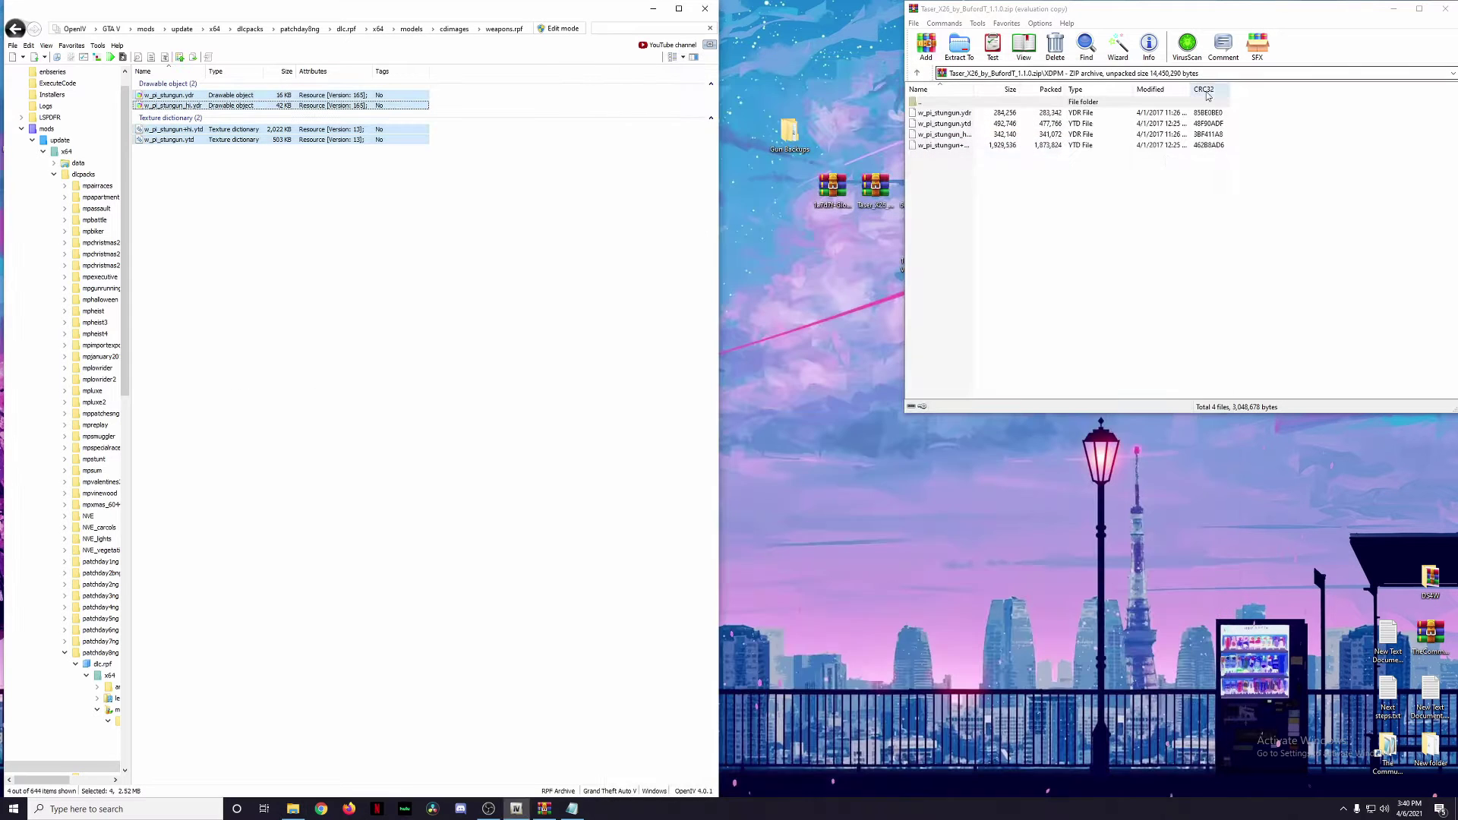
Step: Enable editing, replace the stungun files with the XDPM versions, and preview w_pi_stungun.ydr
left_click(560, 28)
left_click(767, 443)
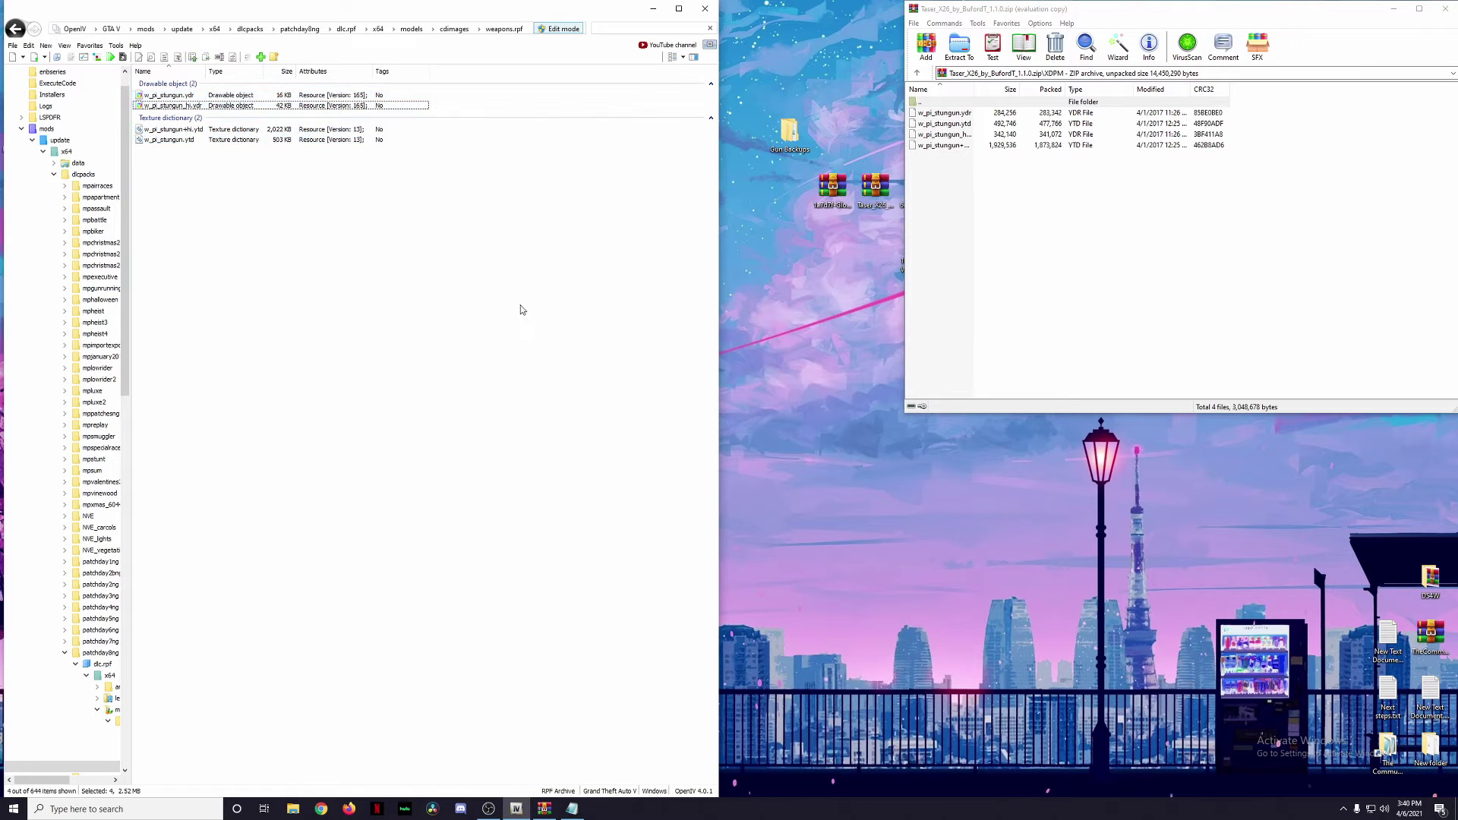
left_click_drag(936, 198, 562, 164)
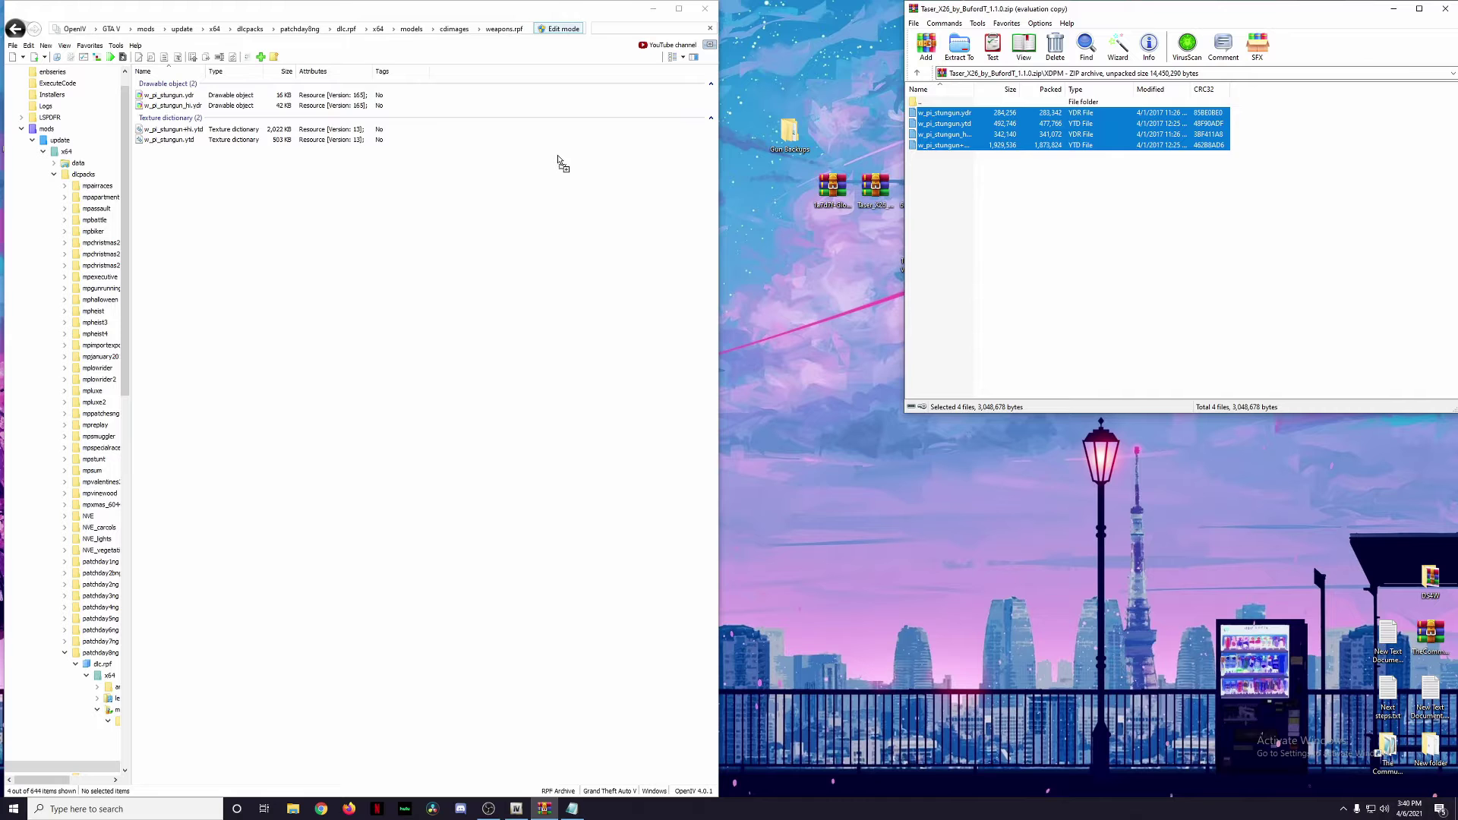
double_click(222, 97)
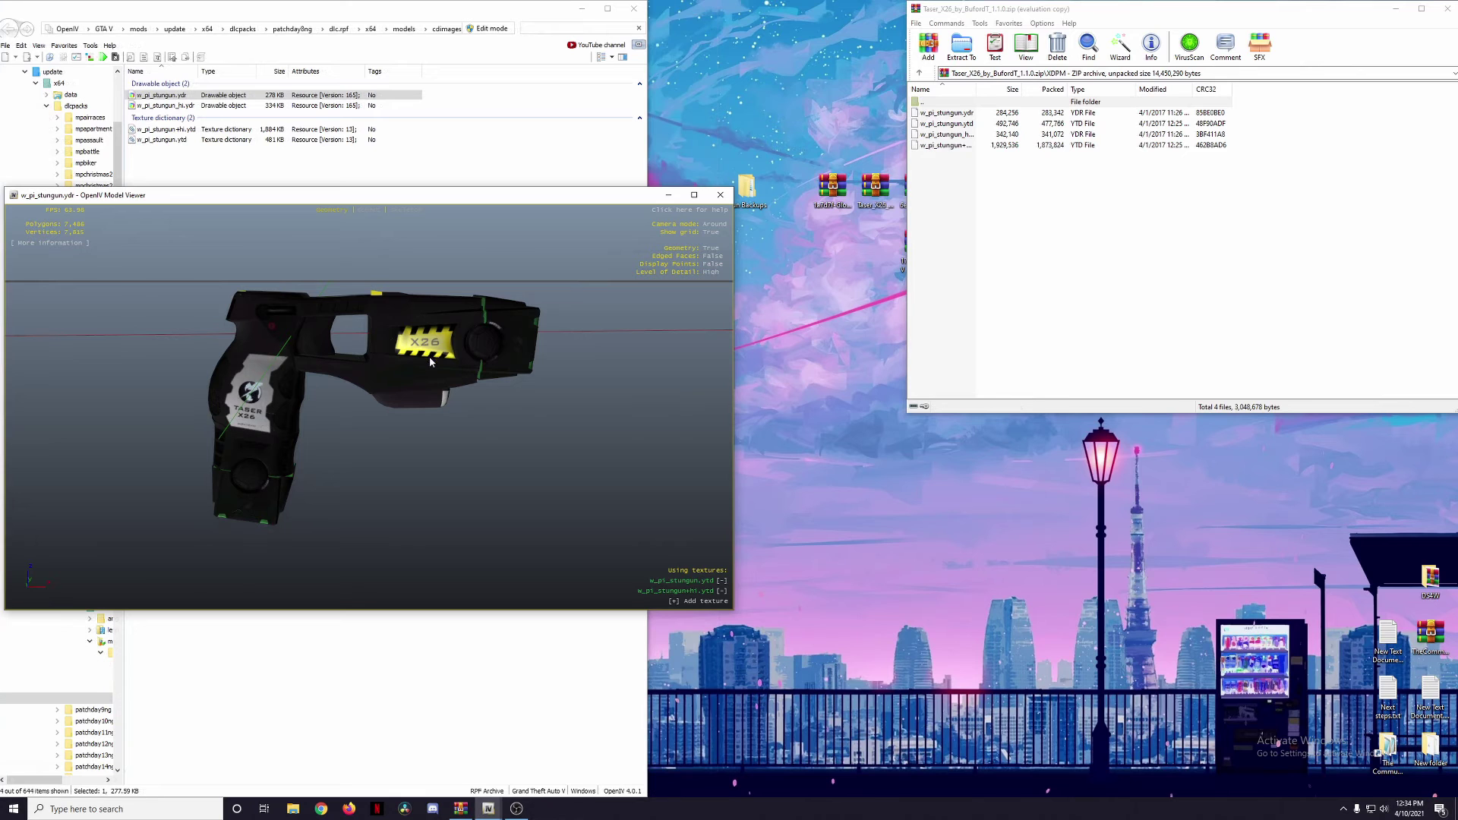
Step: Open the Taser zip's Color Variants\Base folder listing the four w_x26 PNG textures
left_click_drag(445, 310, 529, 345)
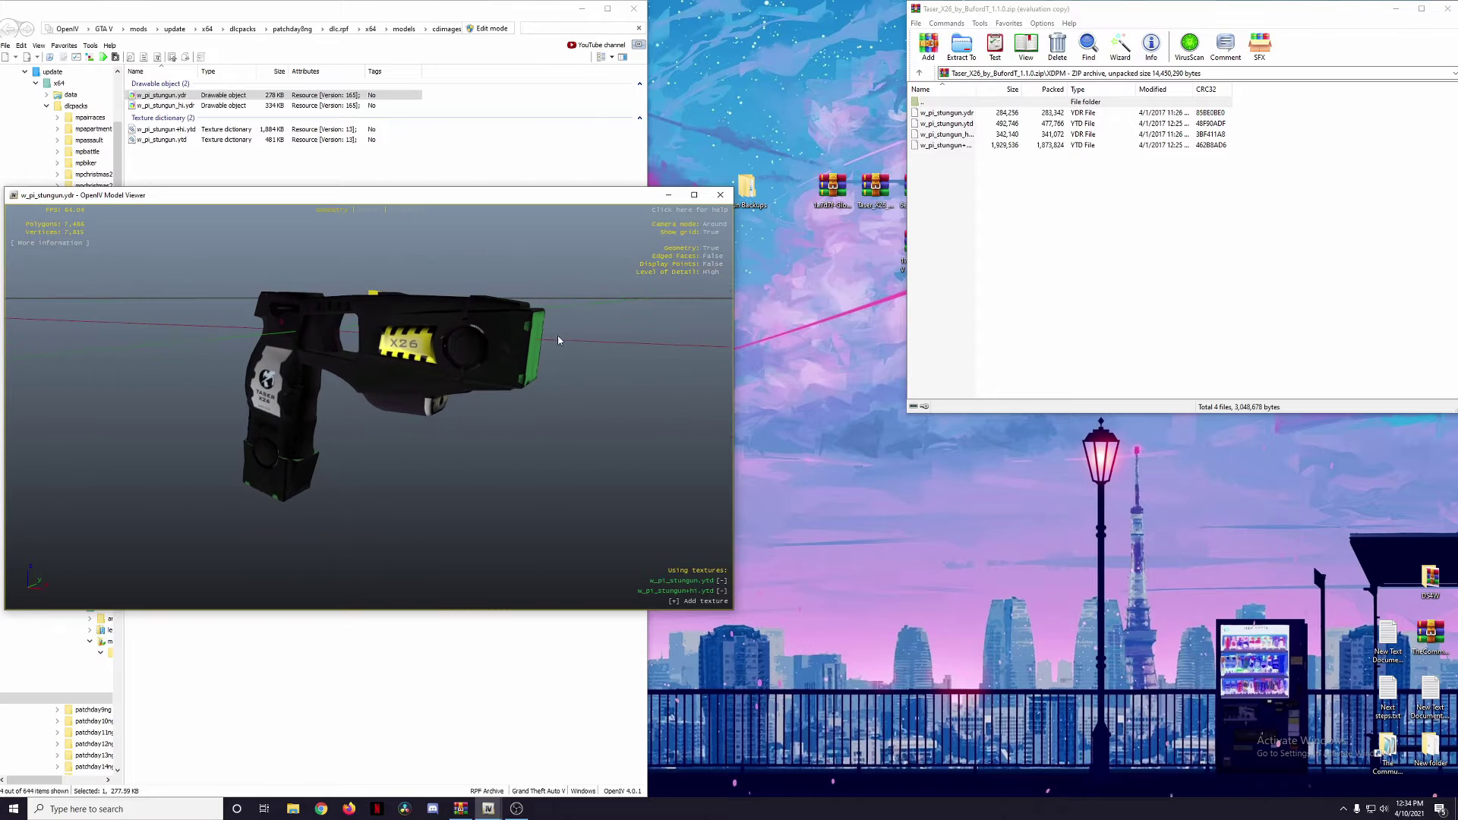
double_click(954, 102)
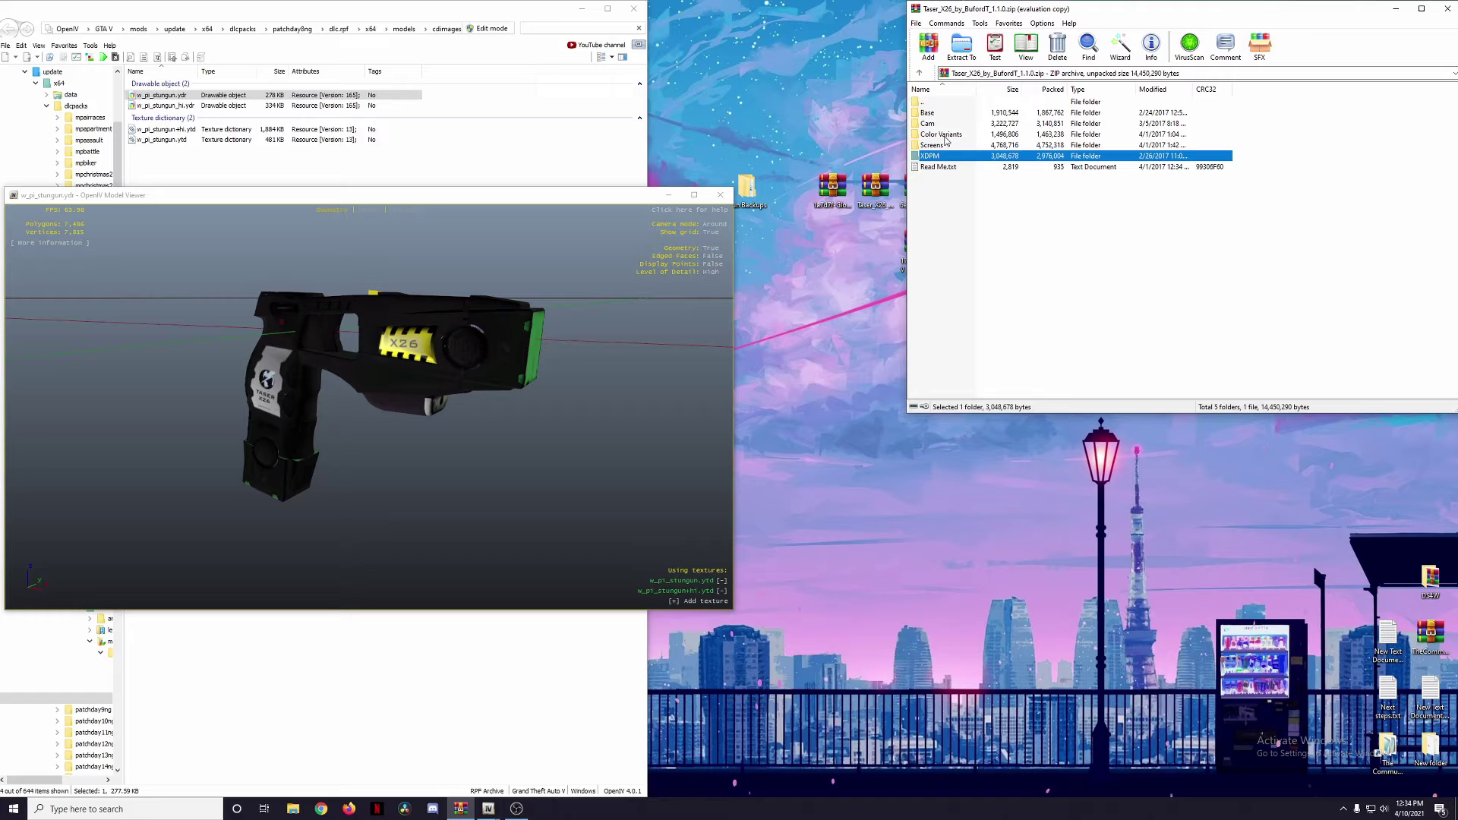
double_click(945, 135)
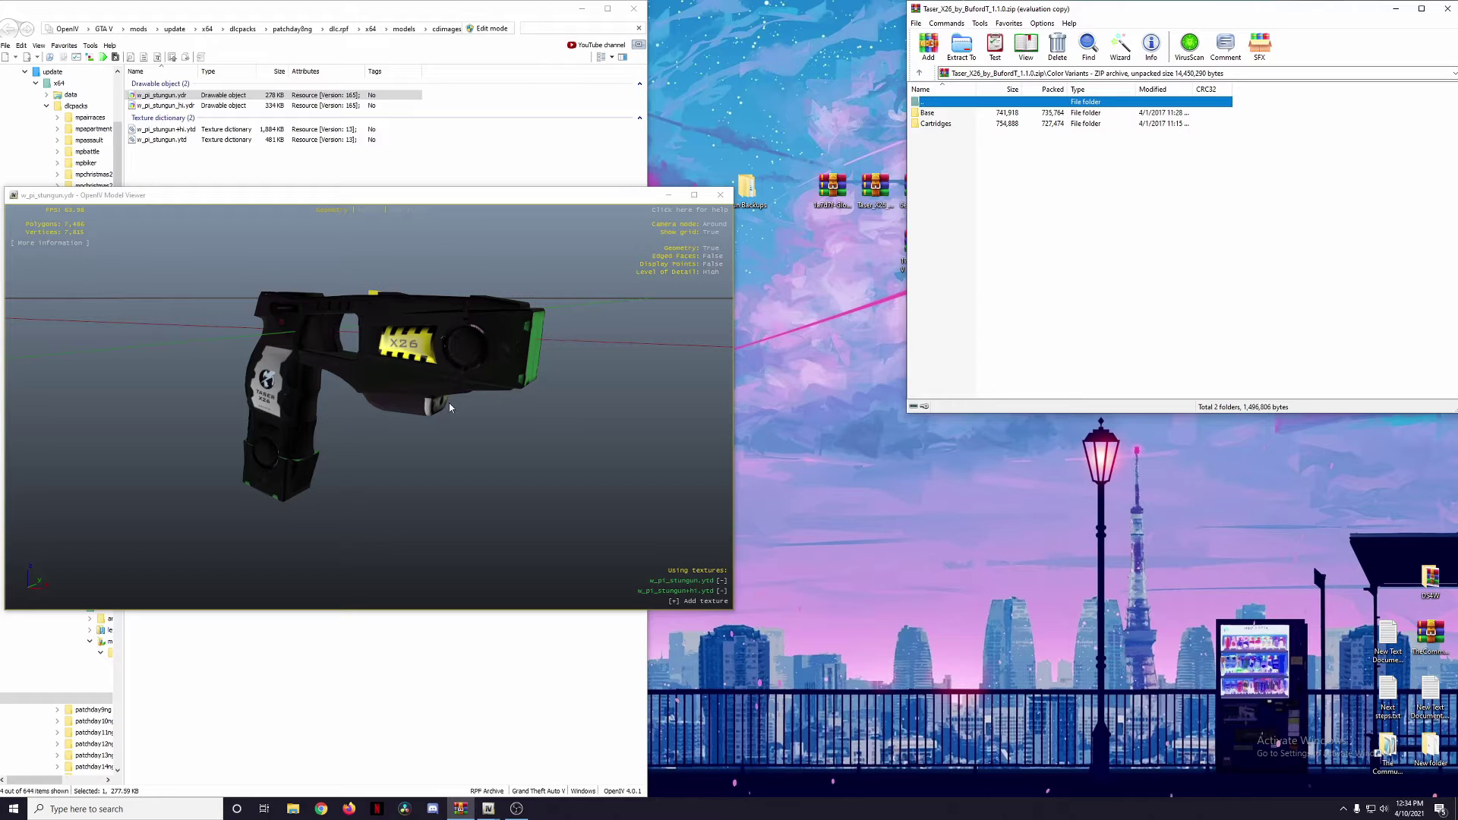
left_click(942, 124)
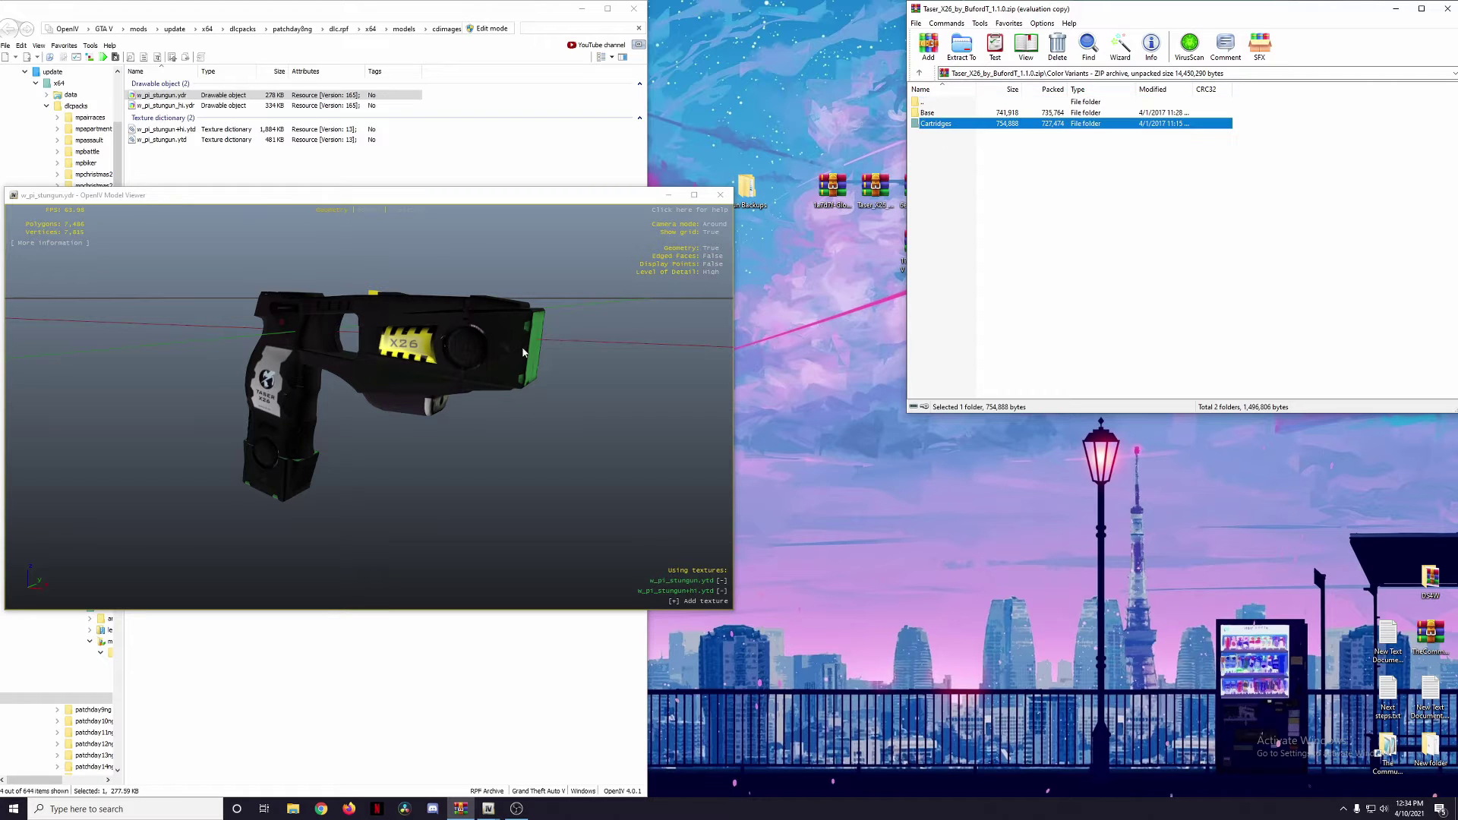
double_click(940, 114)
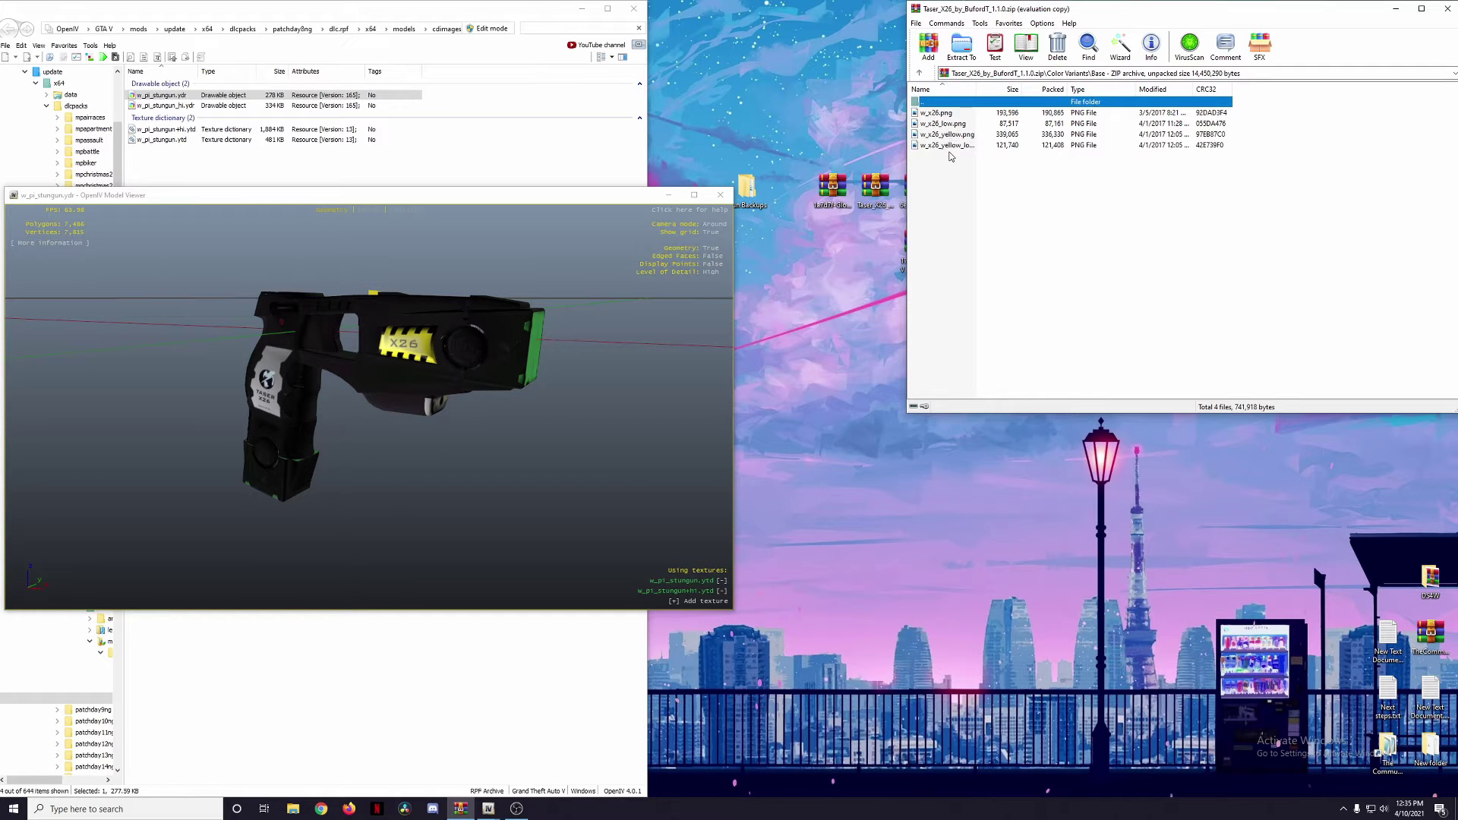
Step: Preview the base w_x26.png and the w_x26_yellow.png body textures in Photos
double_click(952, 114)
left_click_drag(538, 381, 955, 279)
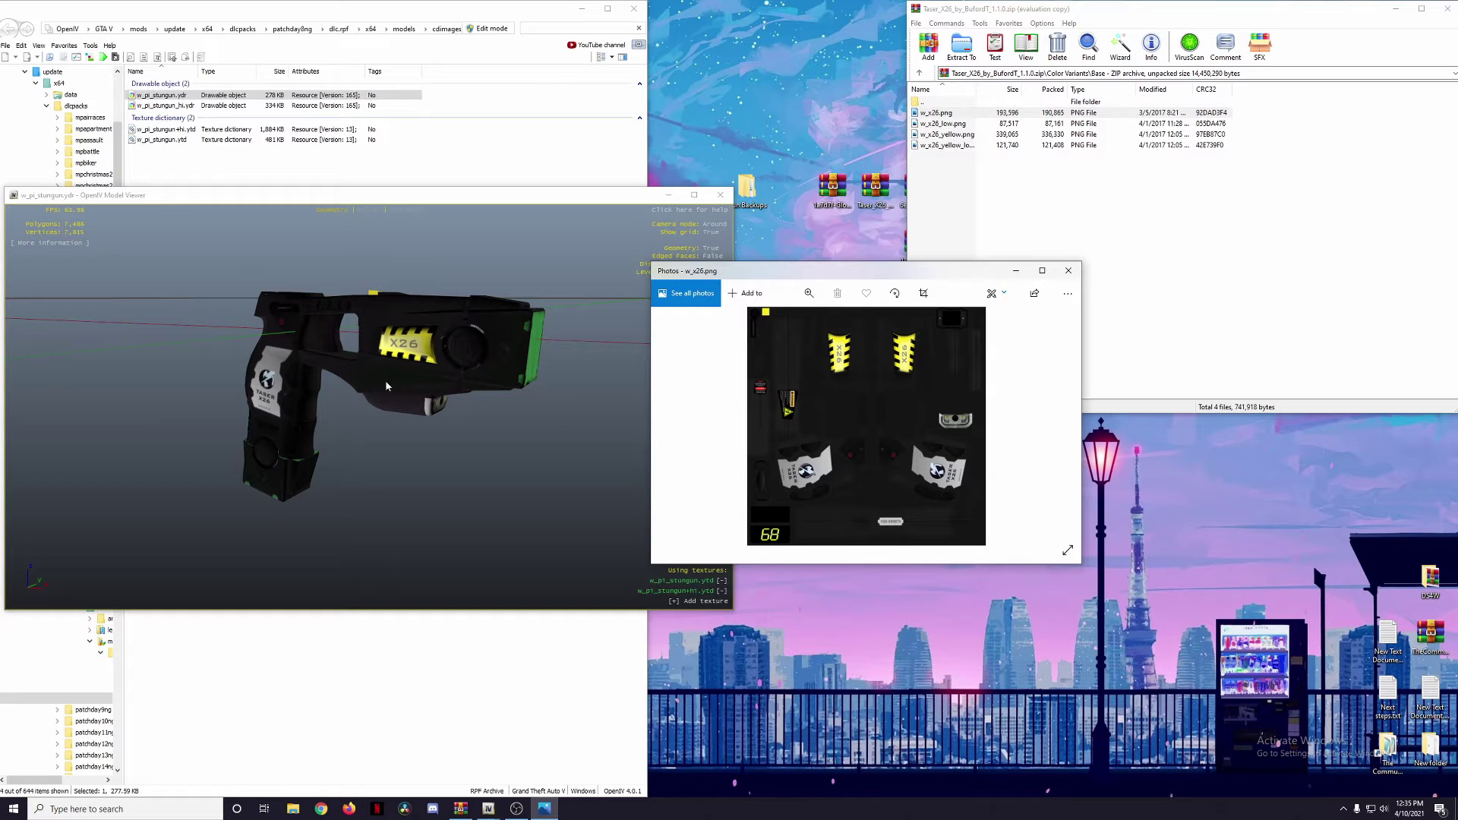
left_click(1068, 270)
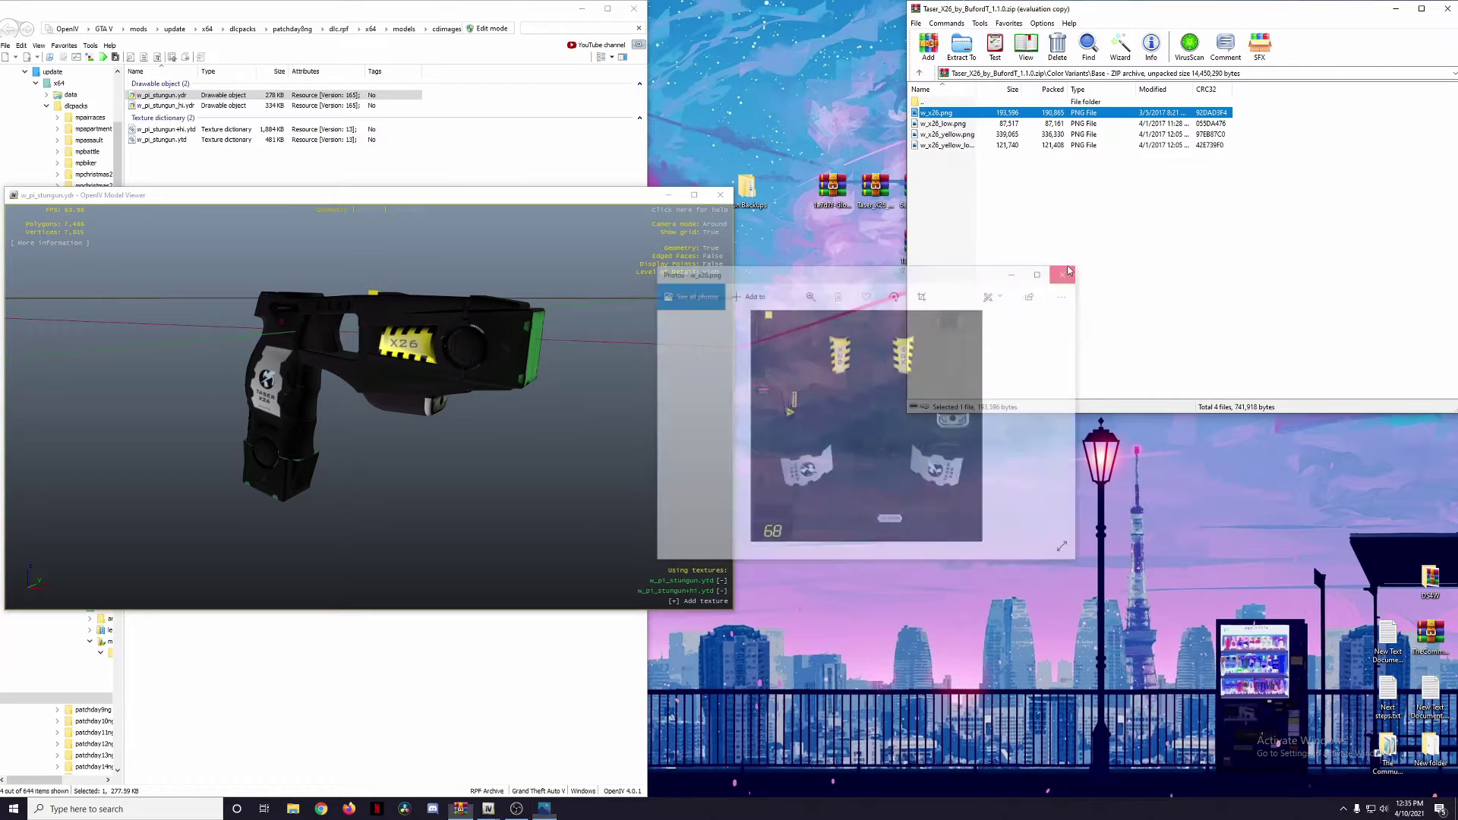
left_click(954, 134)
double_click(953, 136)
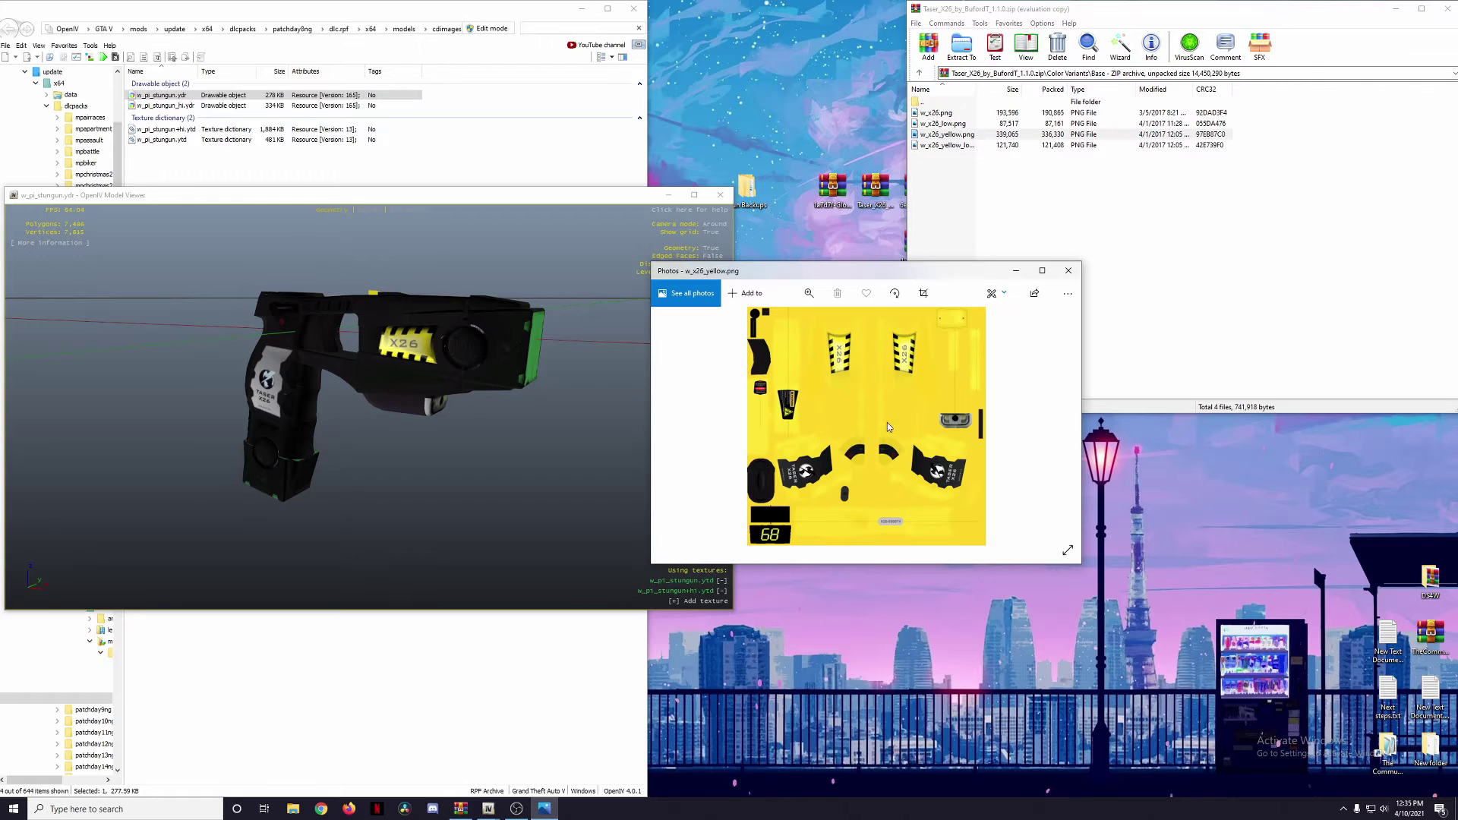
left_click(1068, 270)
Step: Preview the 15ft (Yellow) cartridge texture w_x26_cart.png and check its file info
double_click(939, 102)
double_click(937, 134)
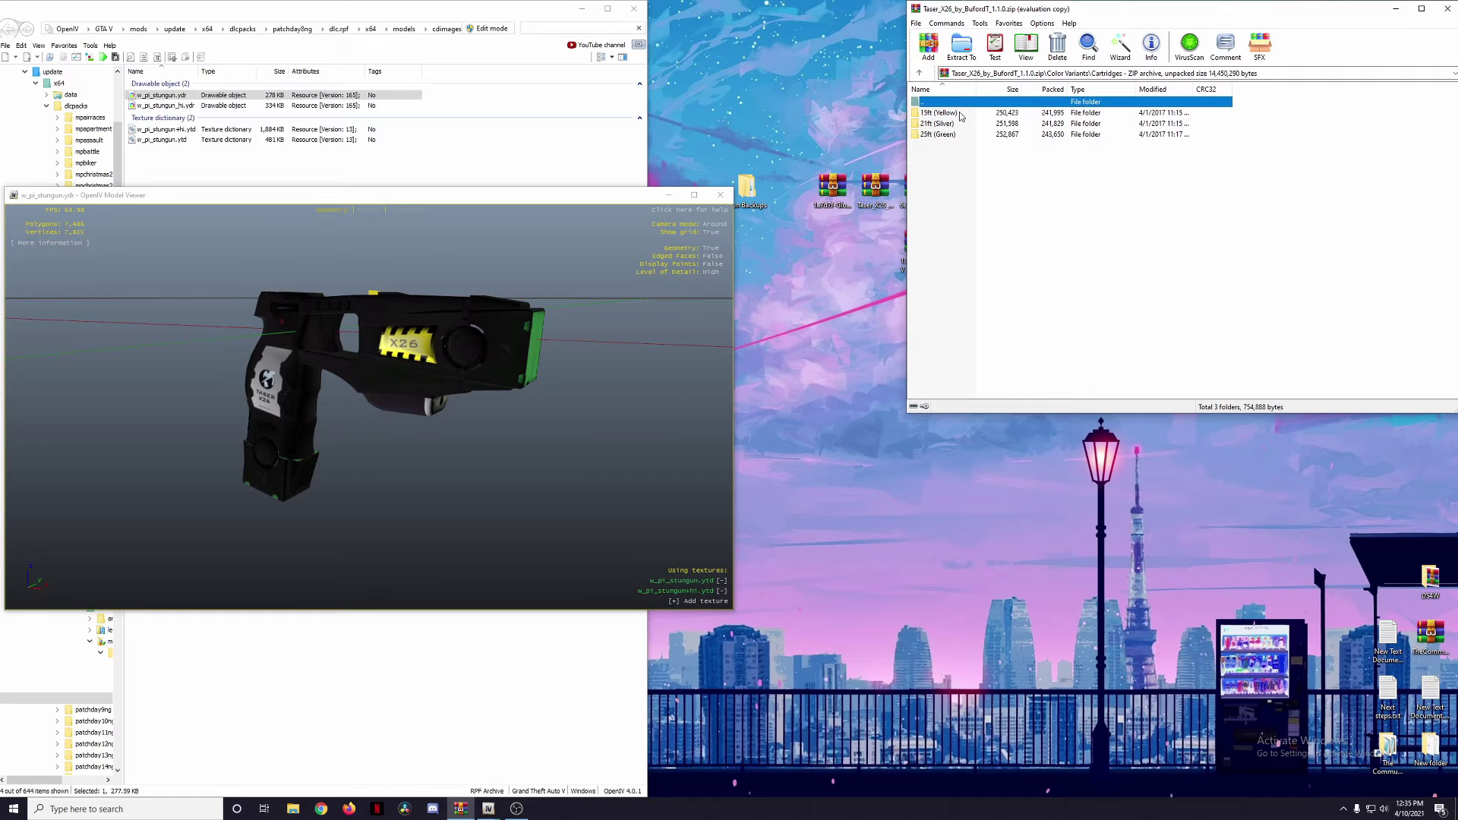
double_click(960, 114)
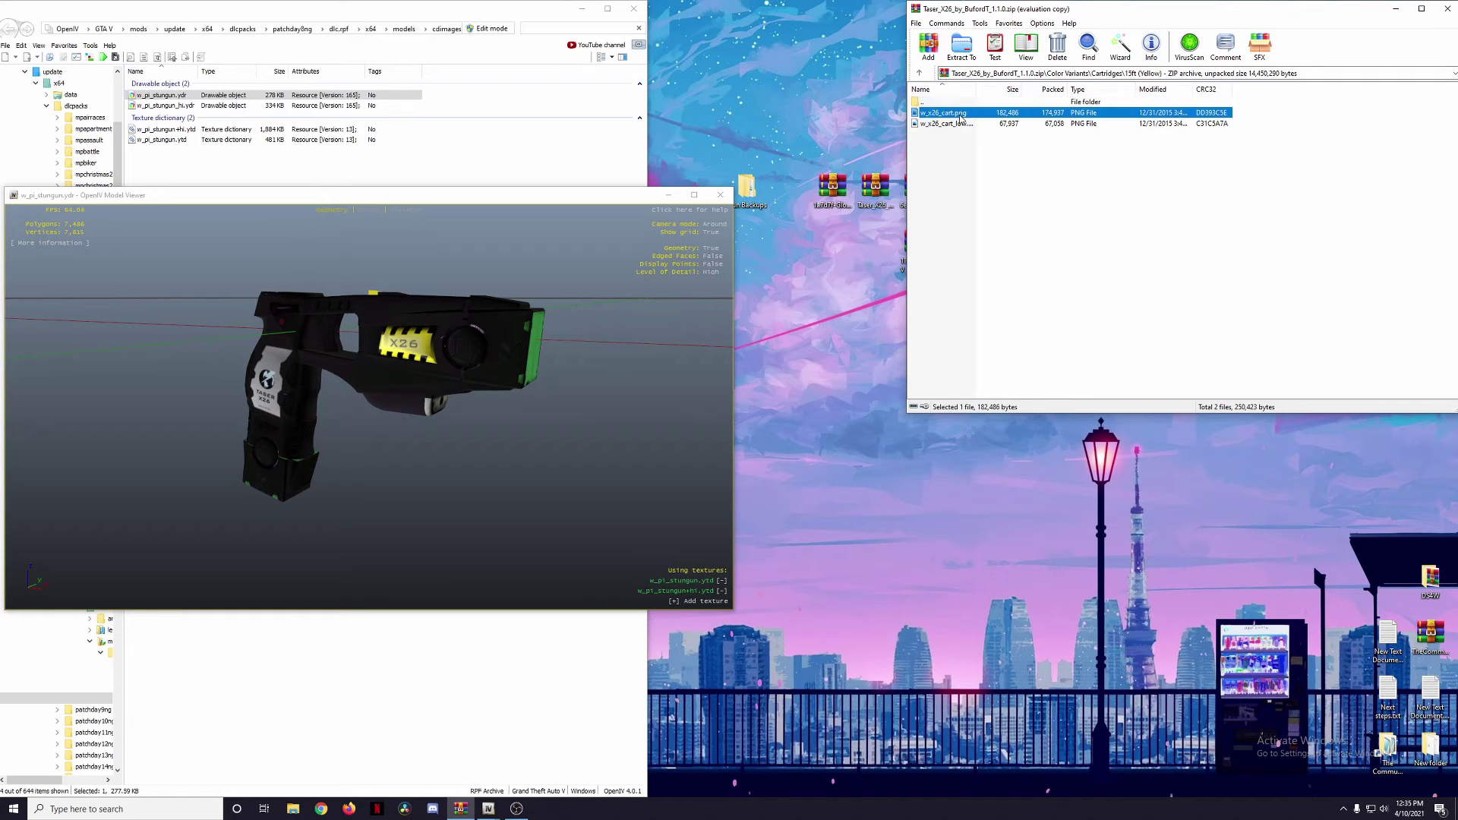
double_click(961, 114)
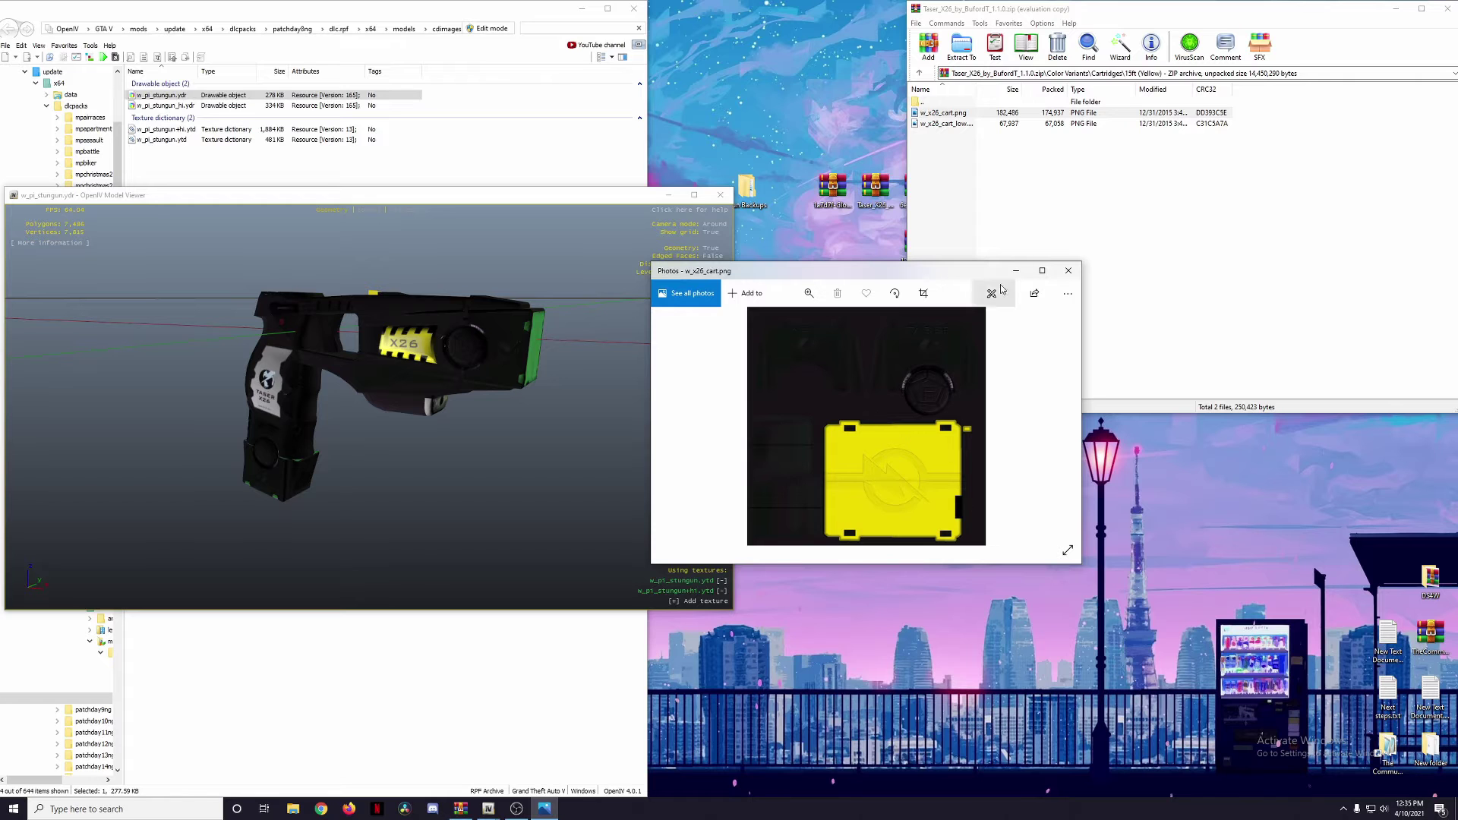
left_click(1067, 294)
left_click(1026, 283)
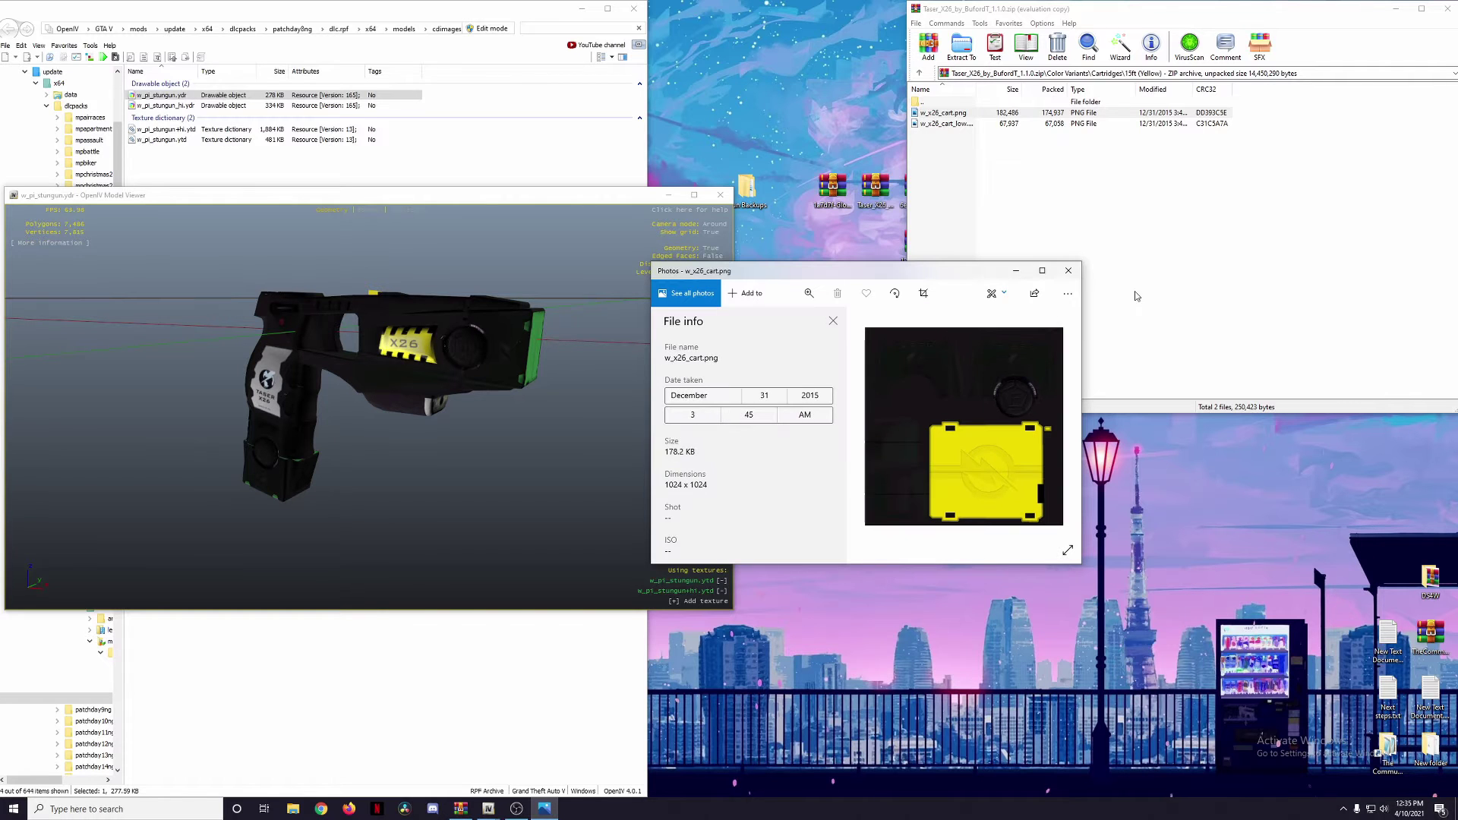
left_click(1068, 271)
Step: Preview the 21ft (Silver) and 25ft (Green) cartridge textures, returning to Cartridges
double_click(951, 102)
double_click(939, 124)
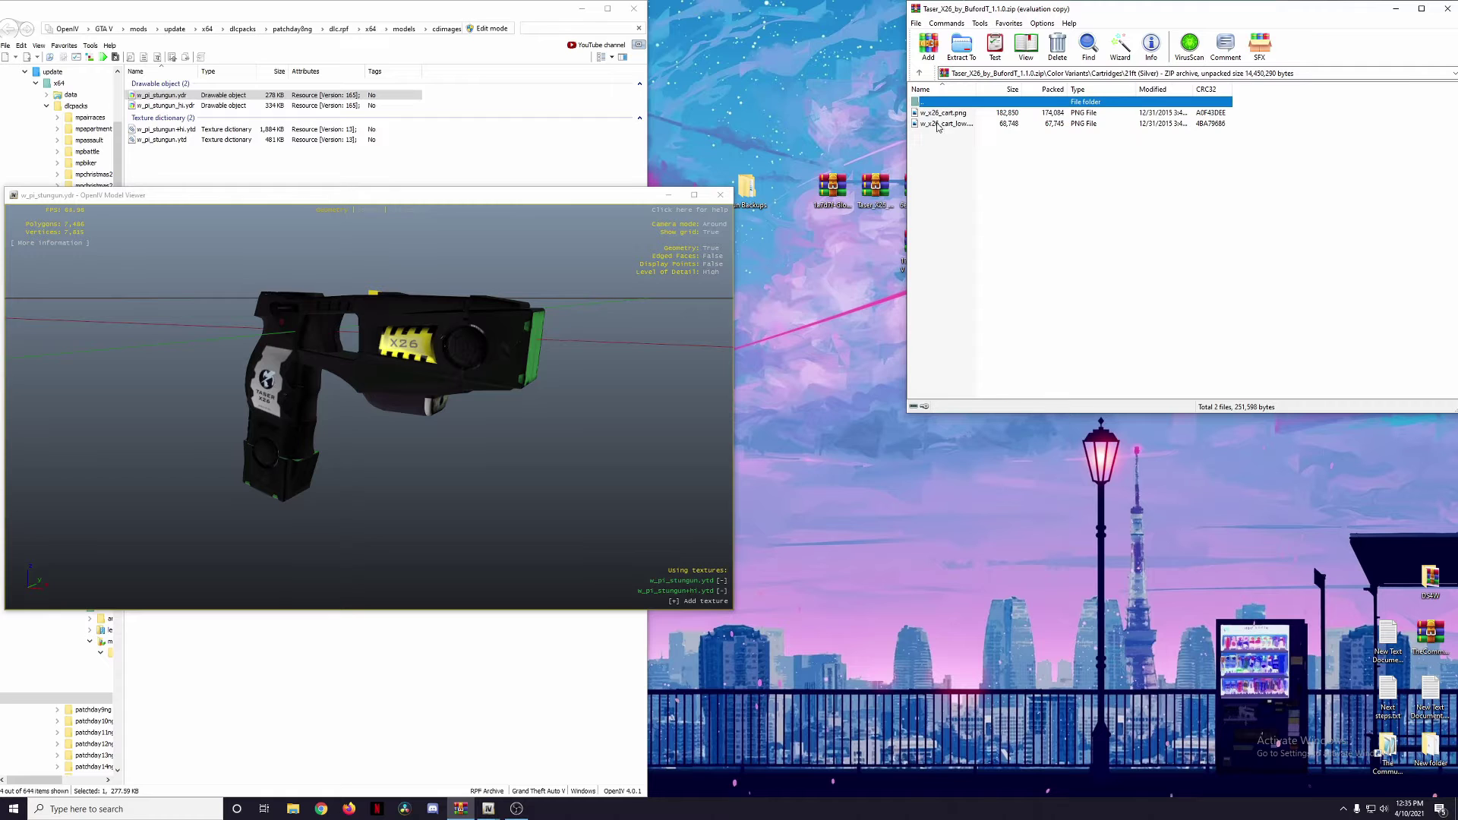
double_click(957, 112)
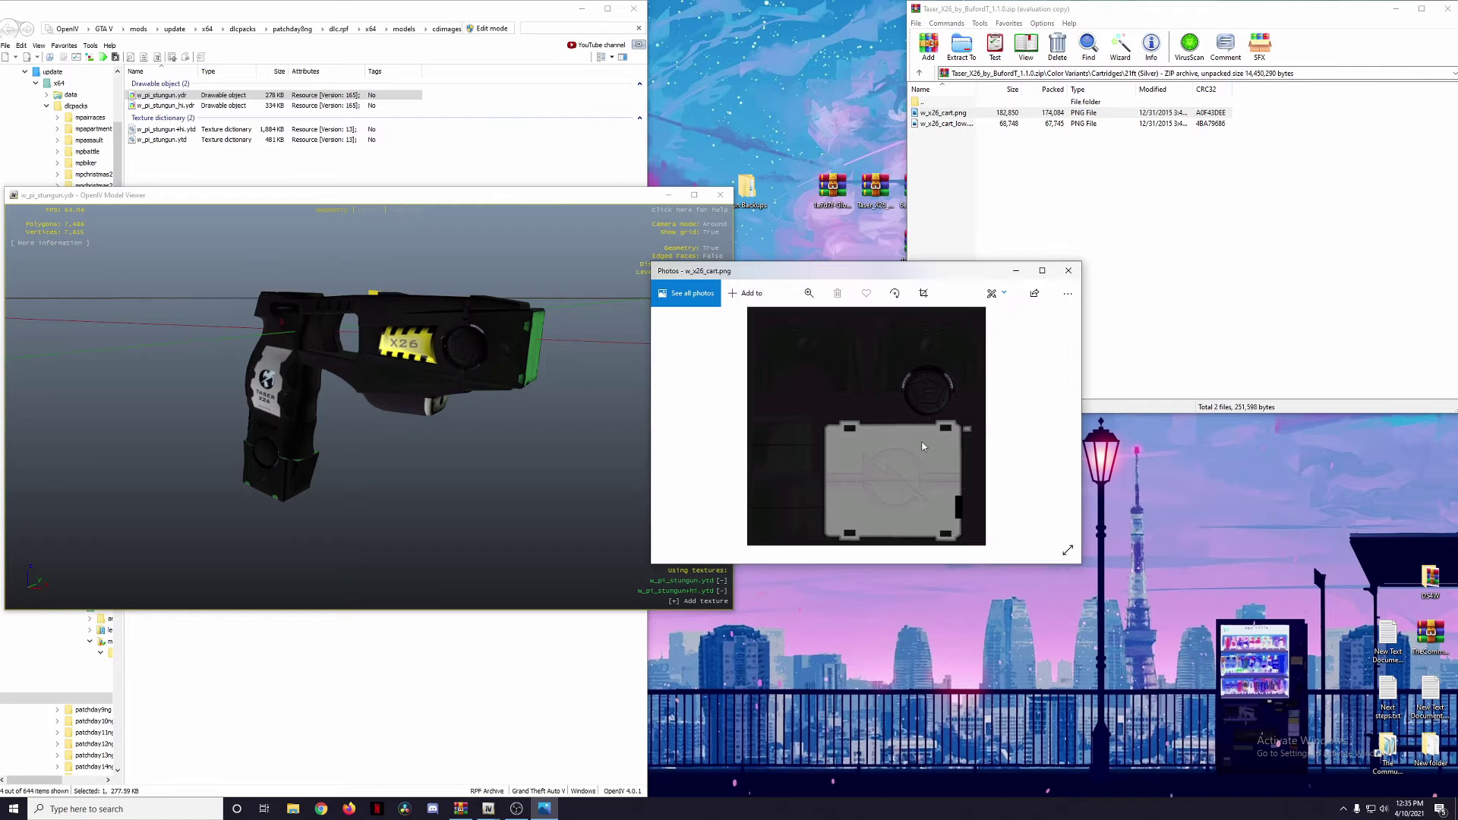
left_click(1069, 271)
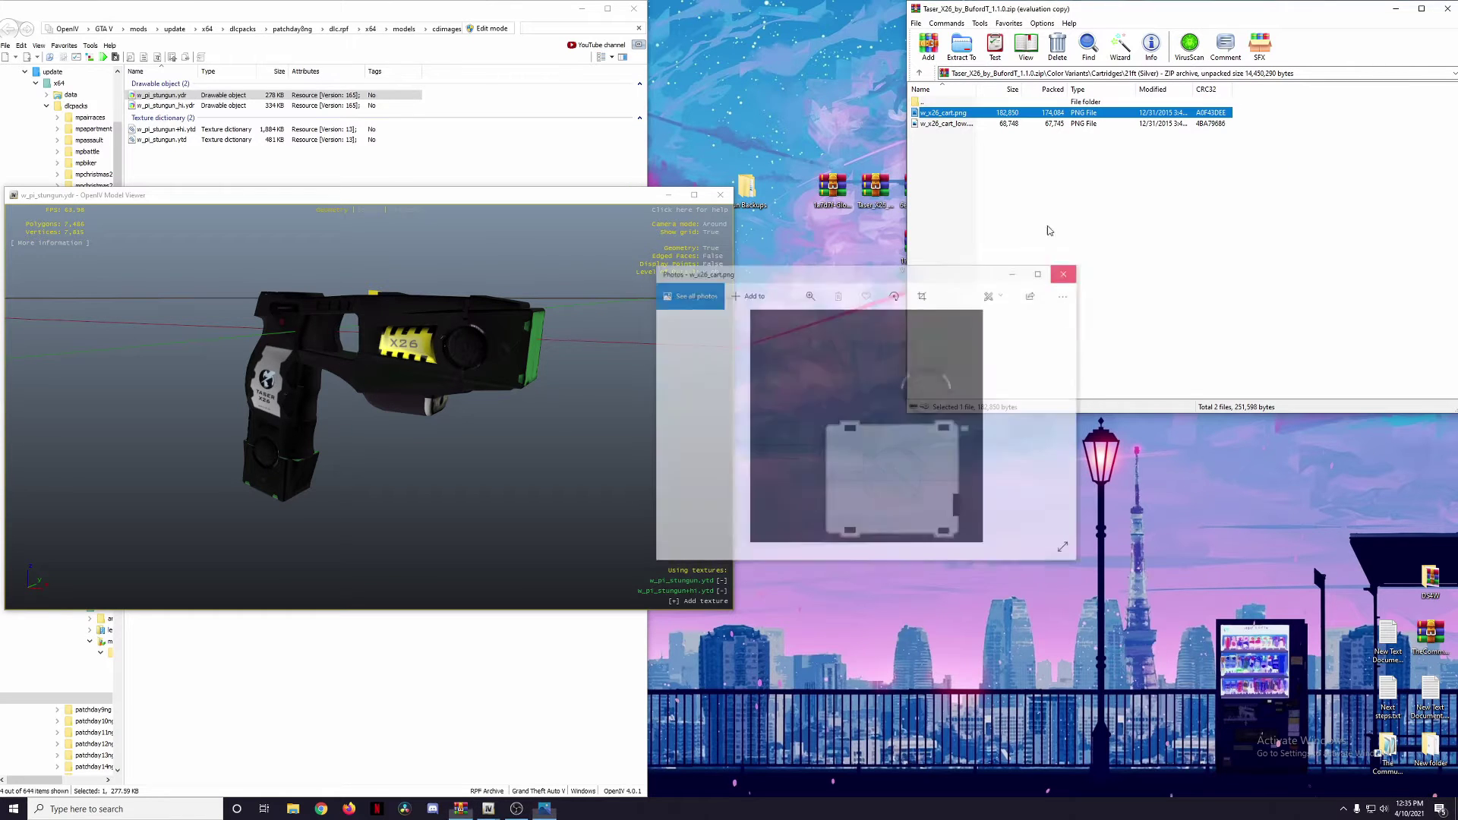
double_click(941, 102)
double_click(940, 136)
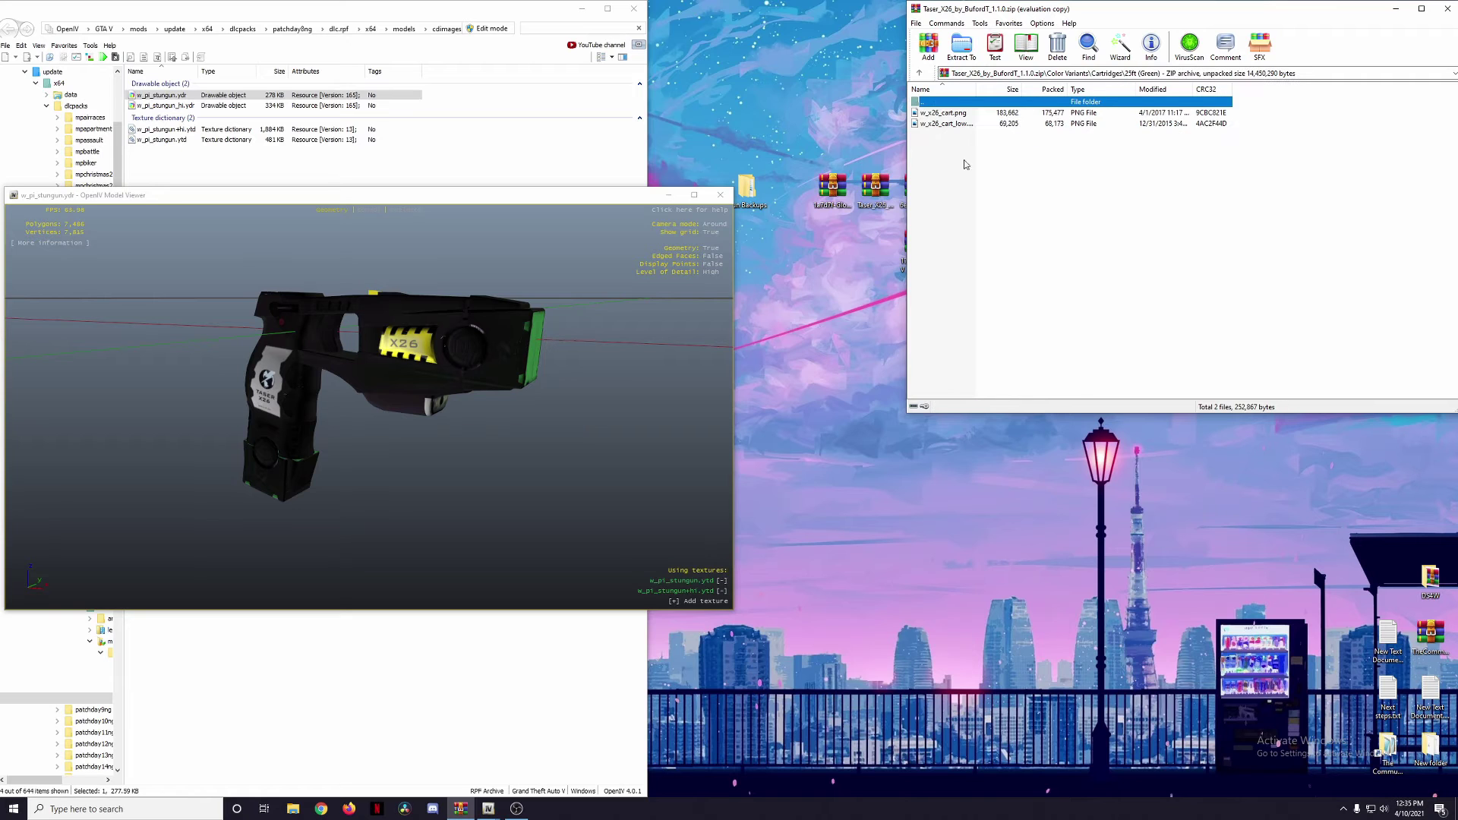
double_click(959, 113)
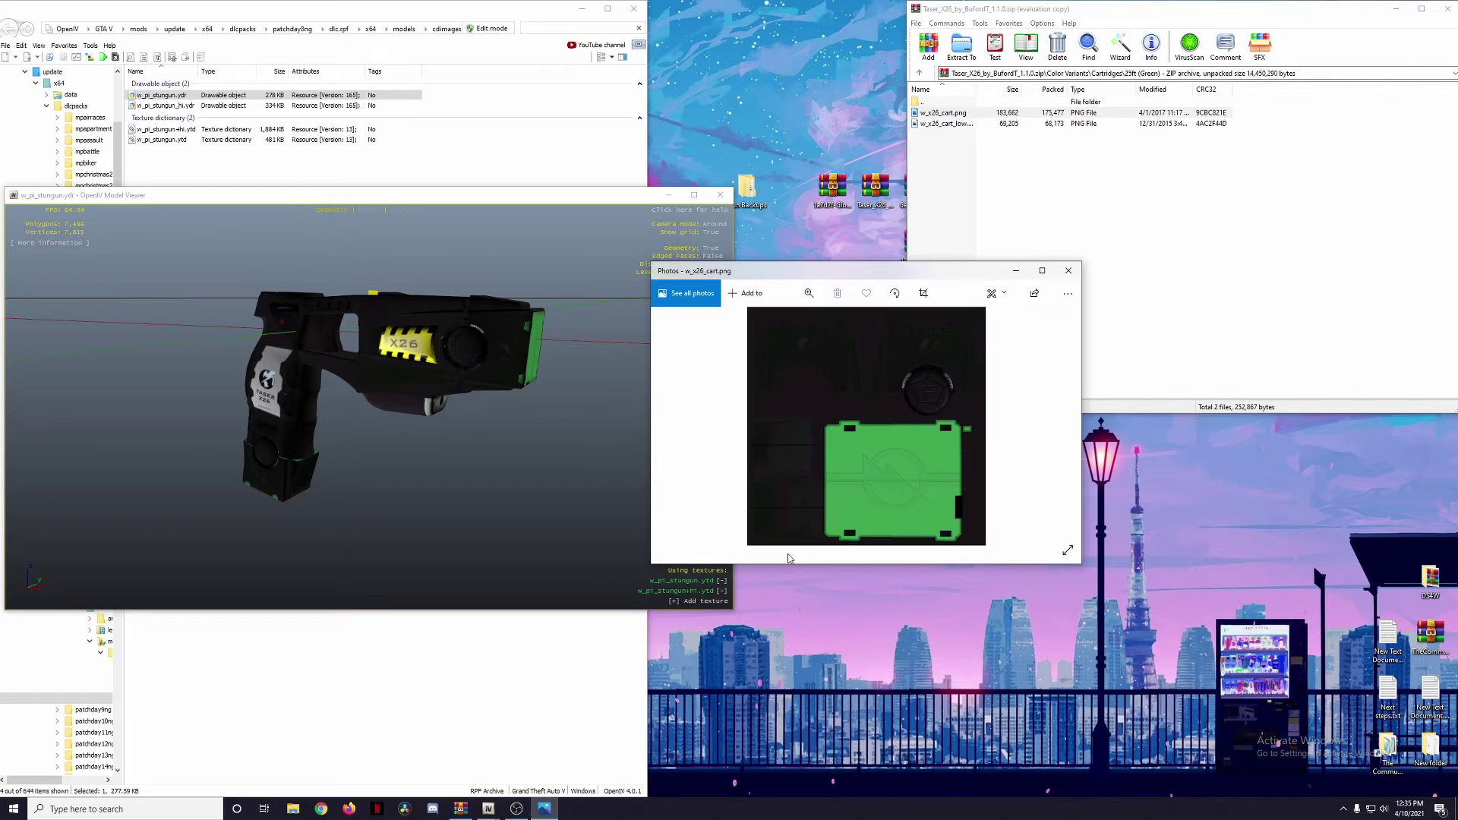
left_click(1068, 271)
left_click(948, 103)
double_click(947, 102)
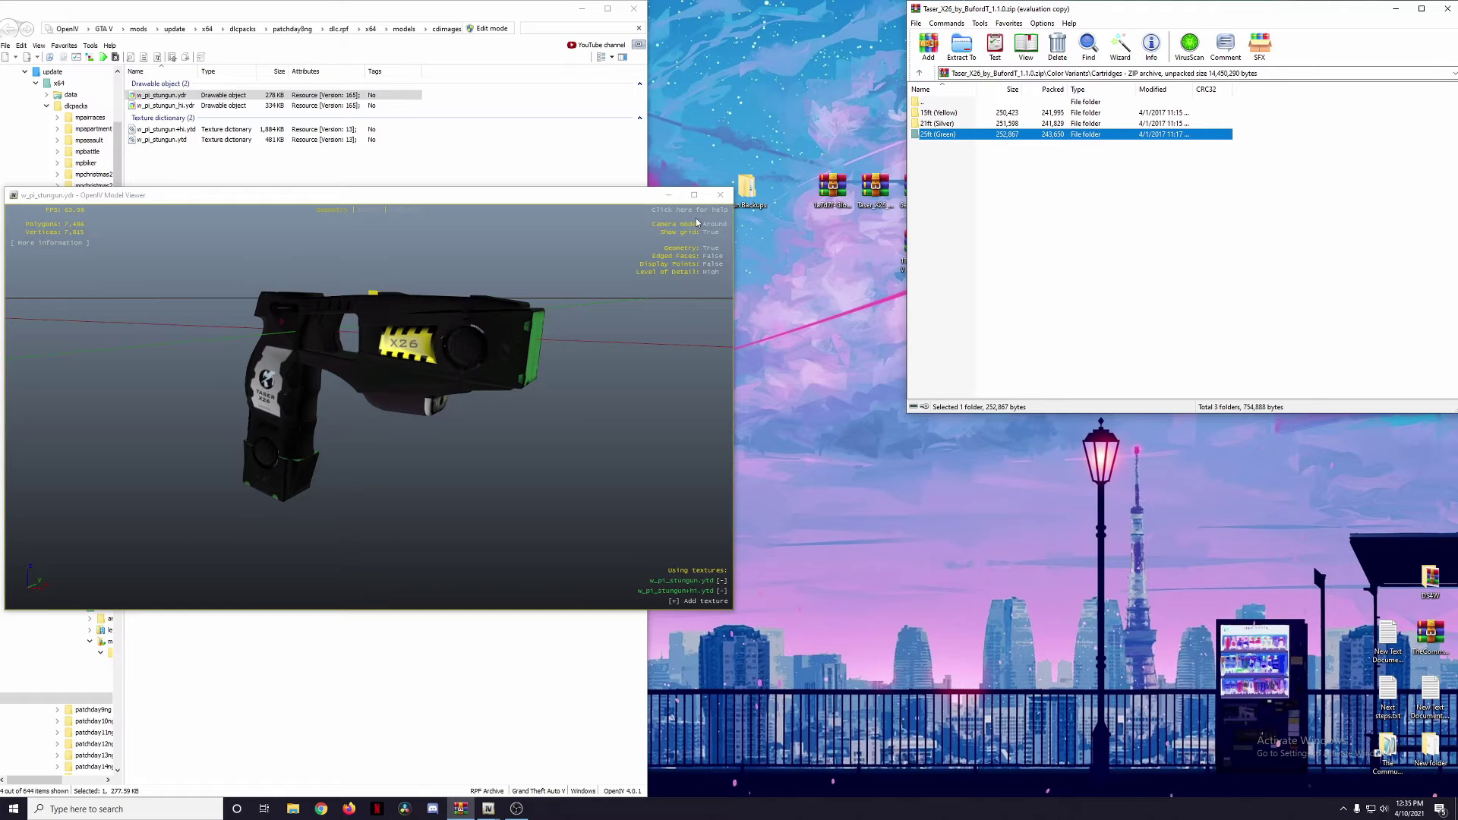
Step: Copy w_x26_yellow.png and w_x26_yellow_low.png to the desktop, then open w_pi_stungun+hi.ytd
double_click(945, 104)
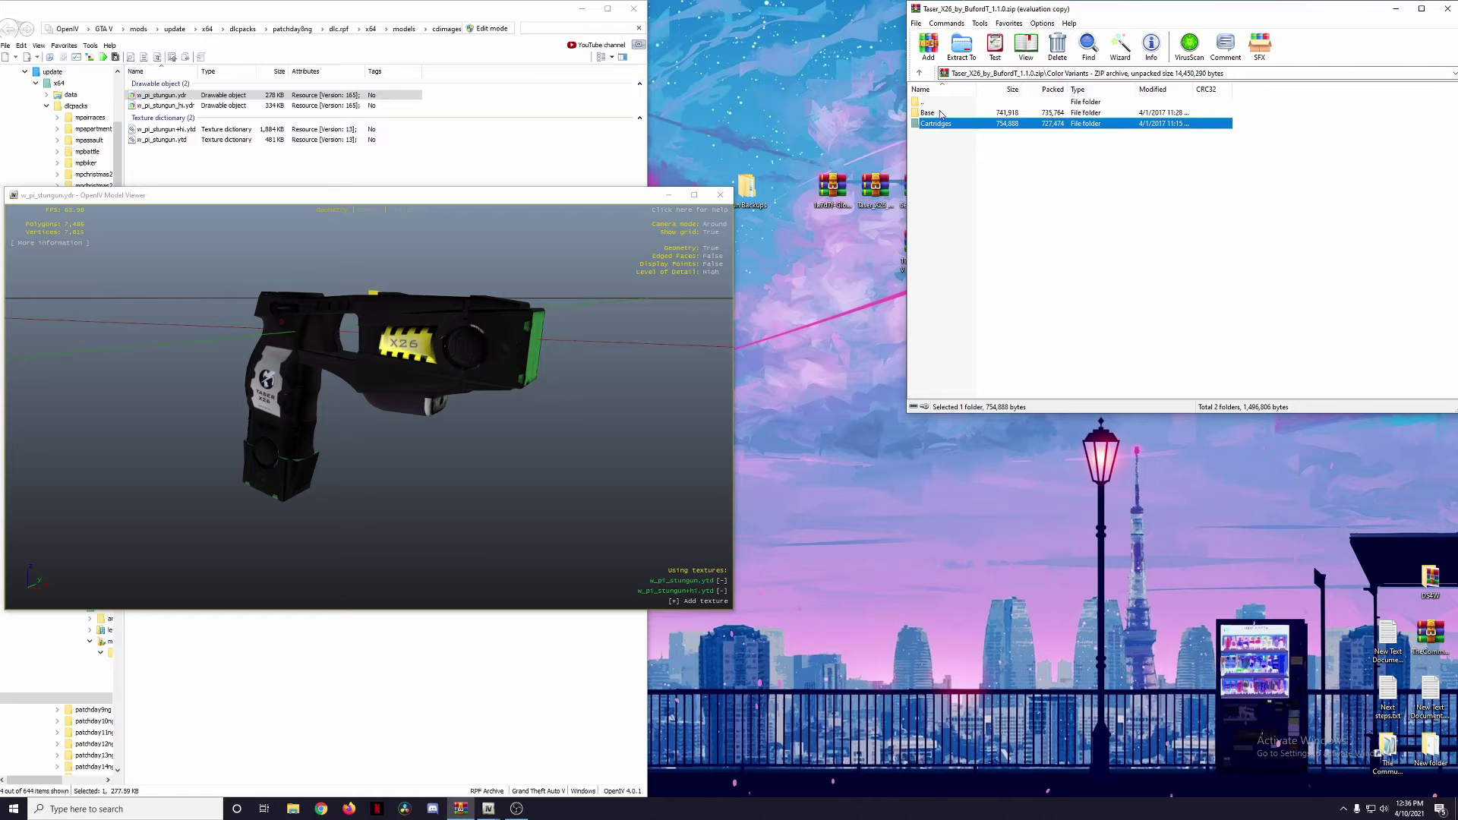
left_click_drag(407, 339, 392, 294)
left_click_drag(506, 372, 410, 364)
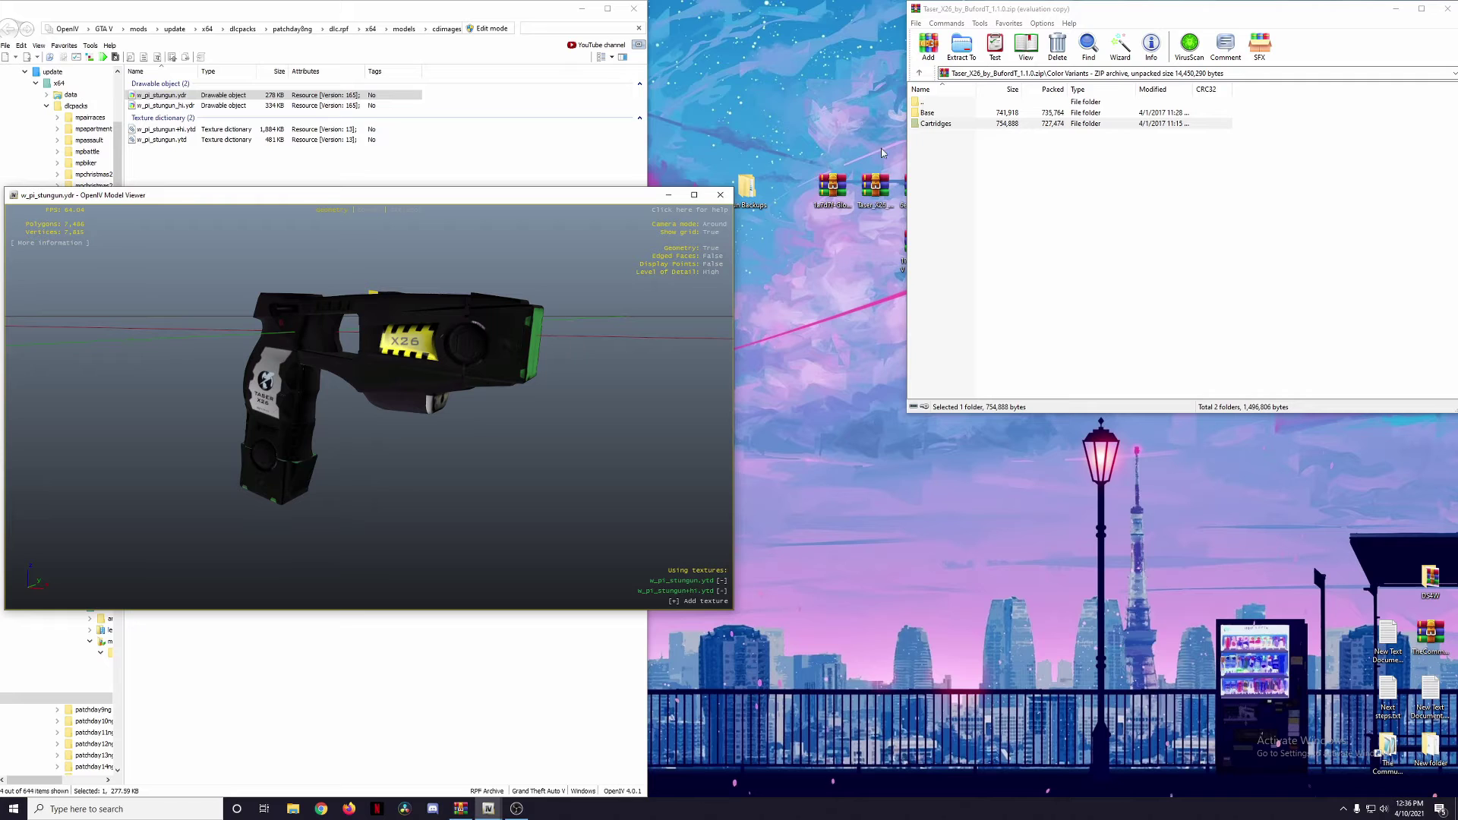
double_click(935, 113)
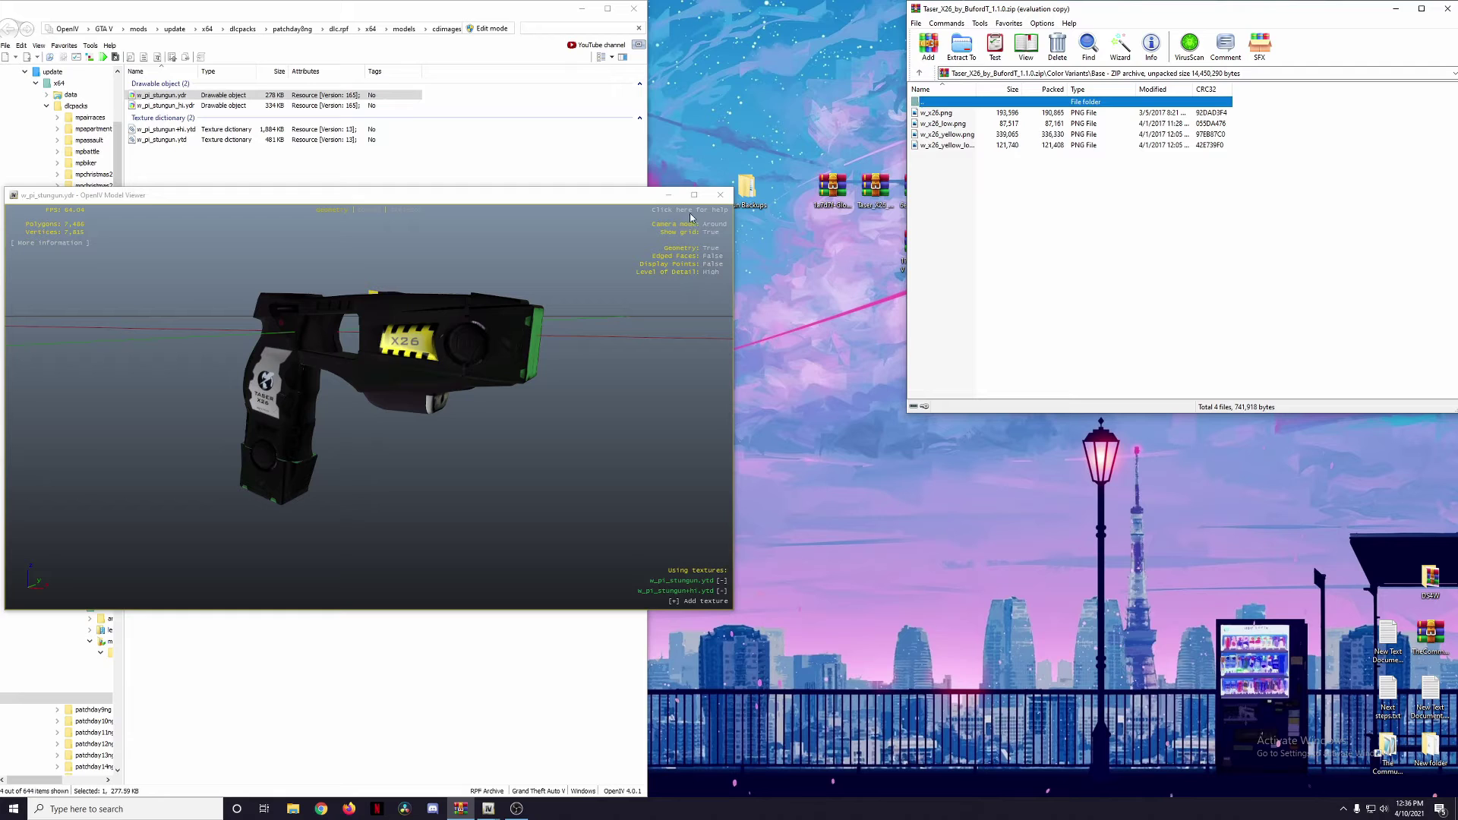
left_click_drag(947, 166, 796, 89)
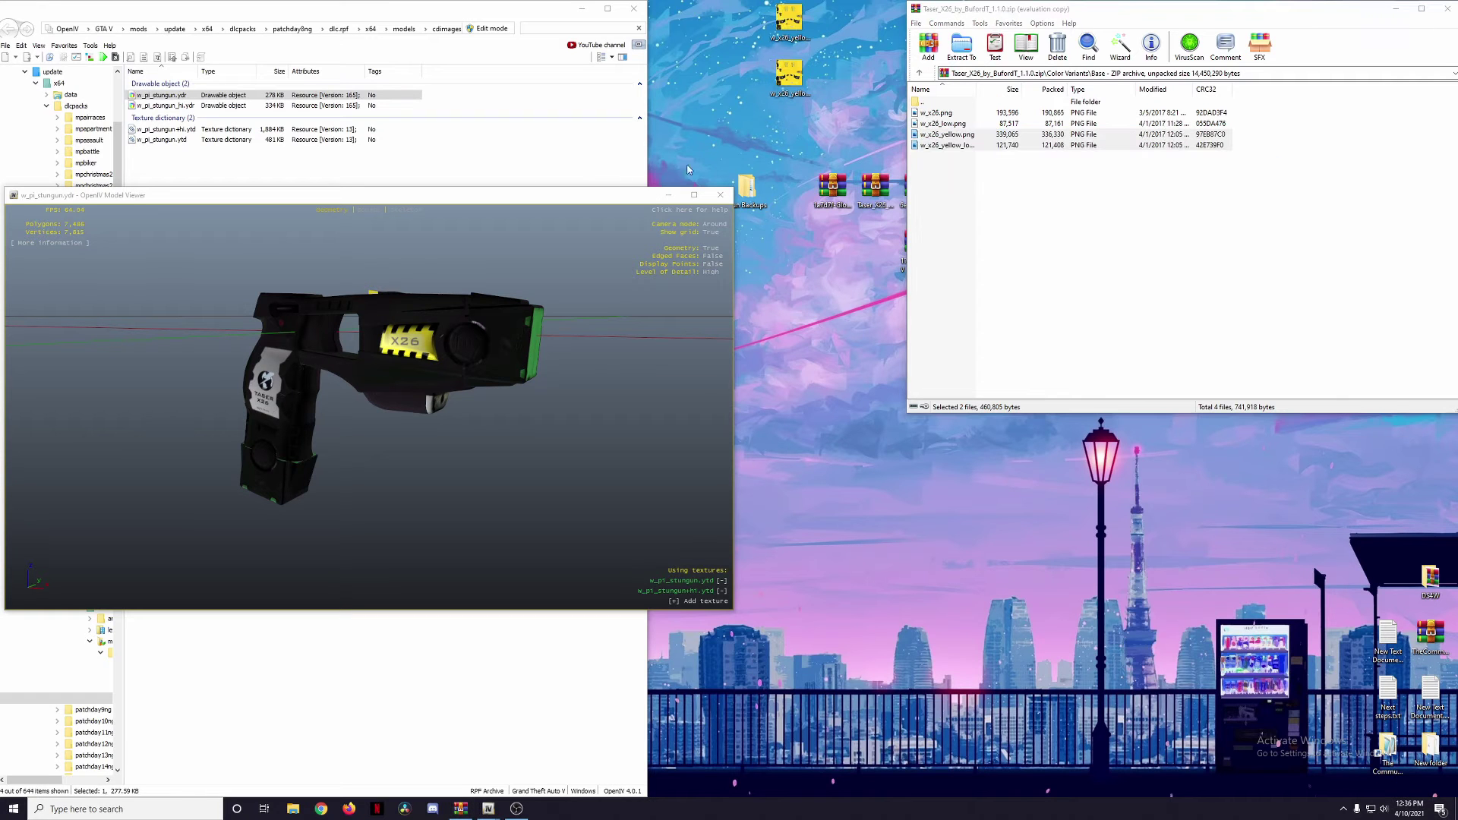
left_click(720, 194)
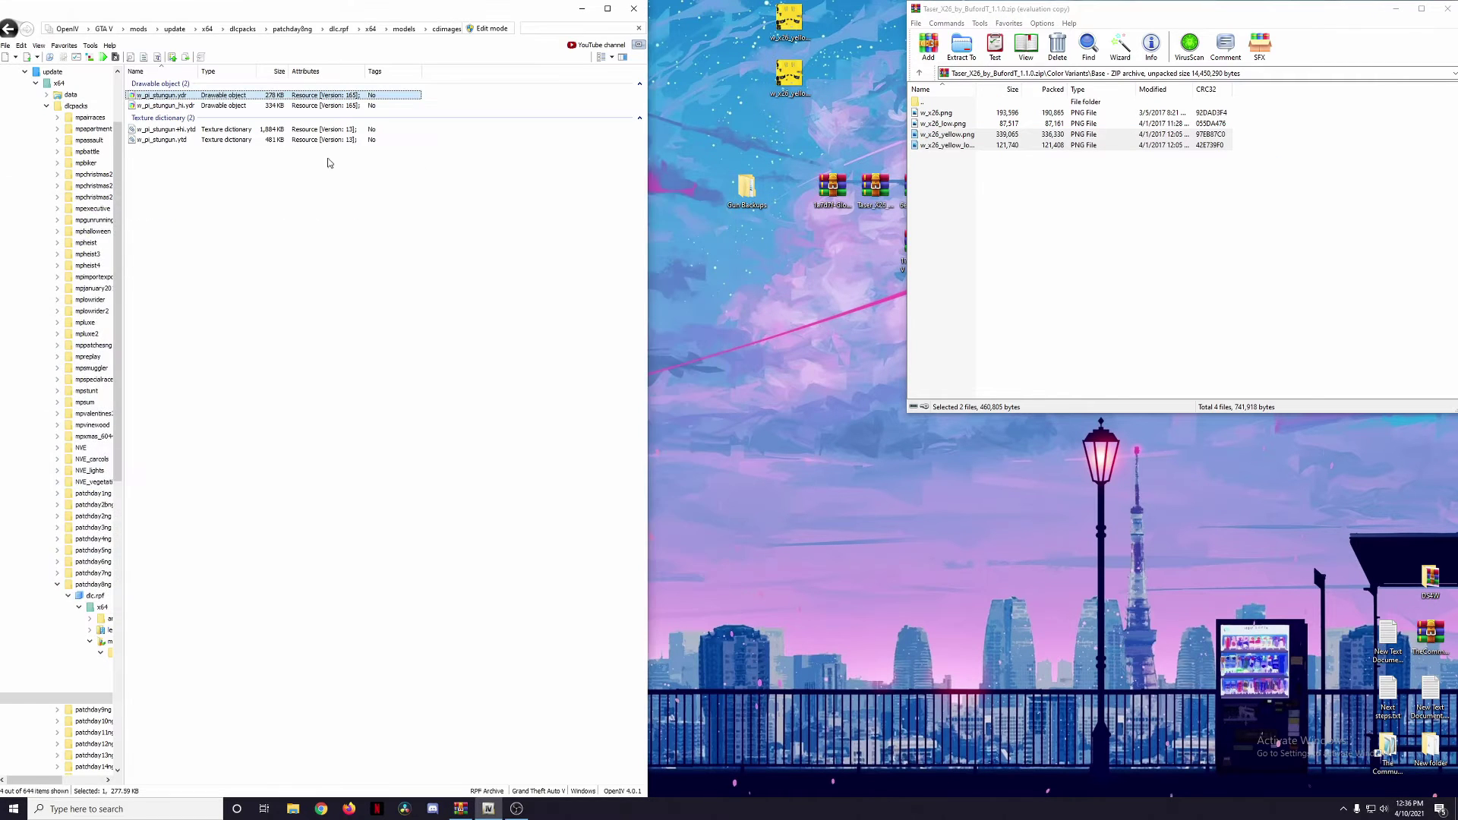
double_click(177, 131)
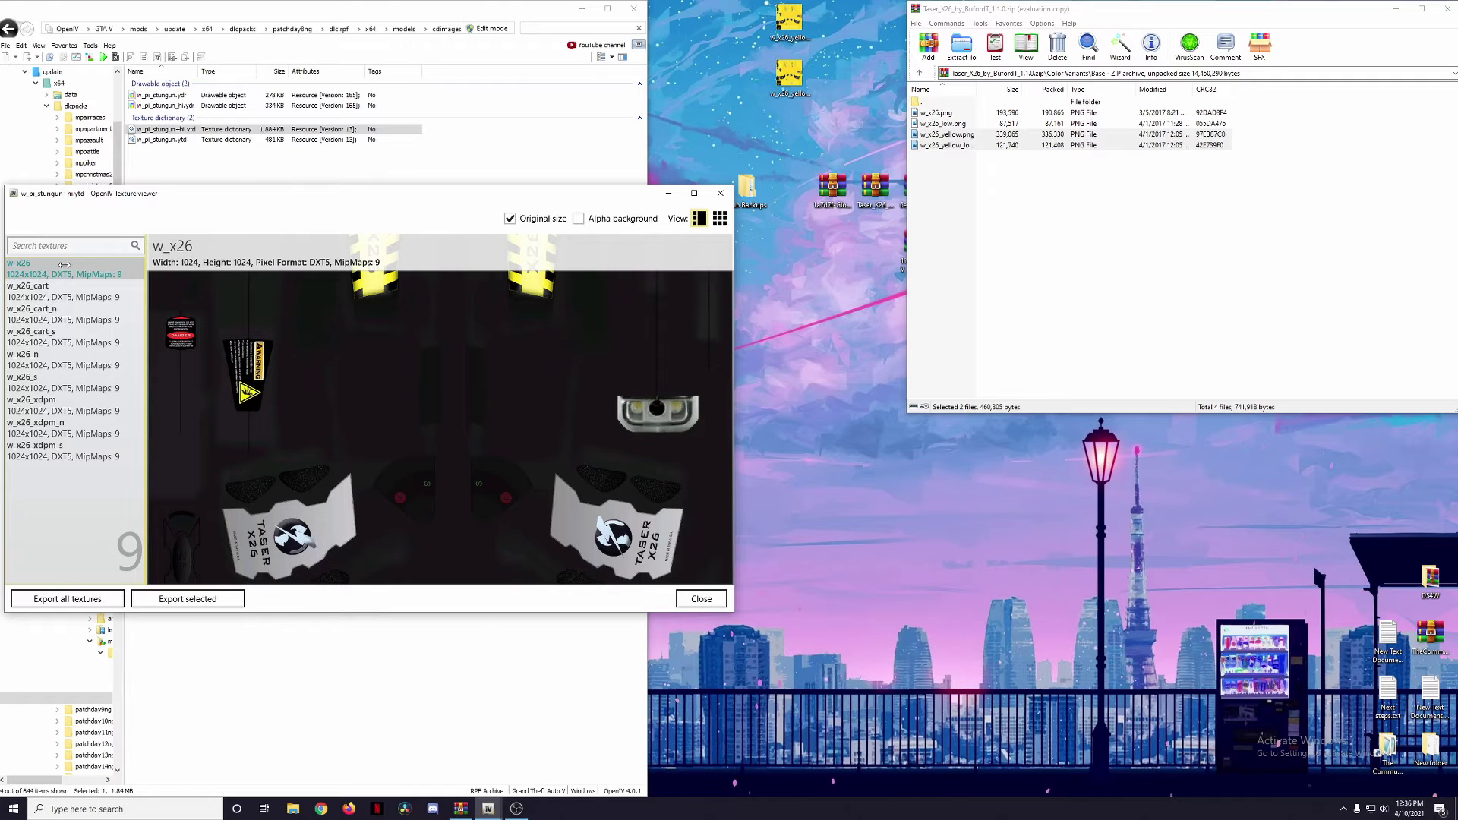
Step: Check the w_x26_yellow.png and w_x26_yellow_low.png desktop images, then close the texture viewer
left_click(795, 24)
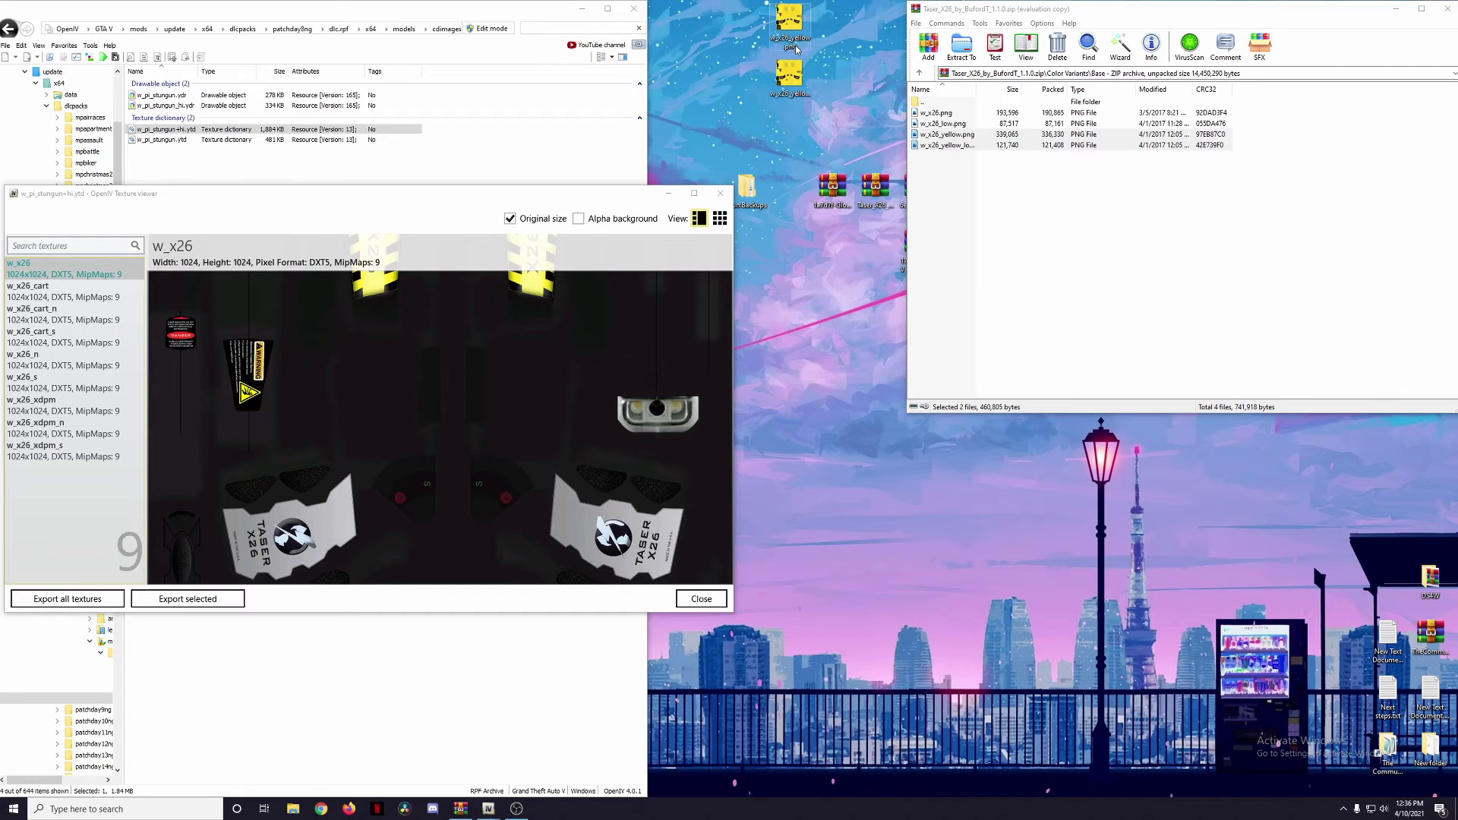
left_click(786, 77)
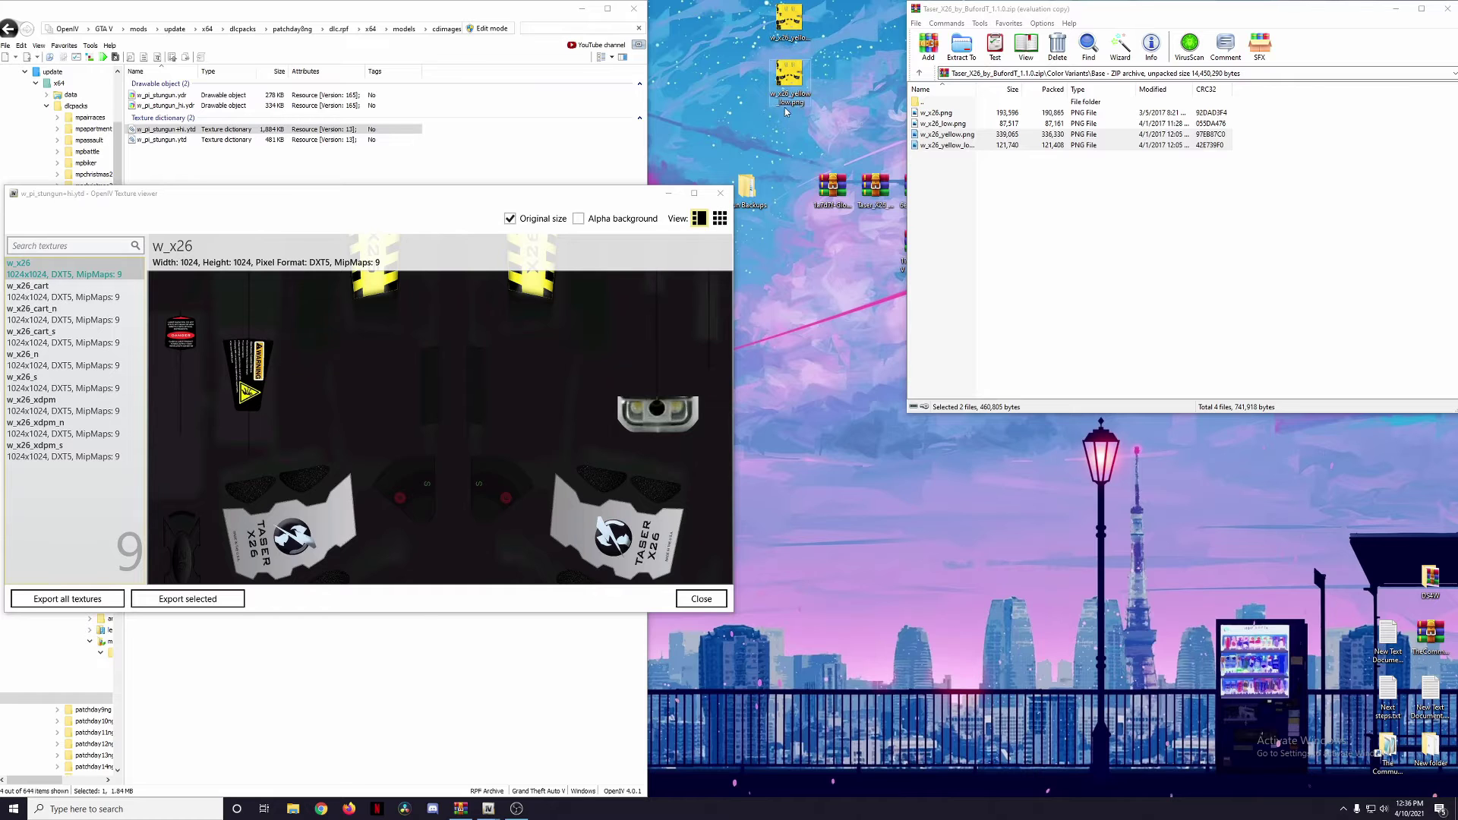
left_click(720, 193)
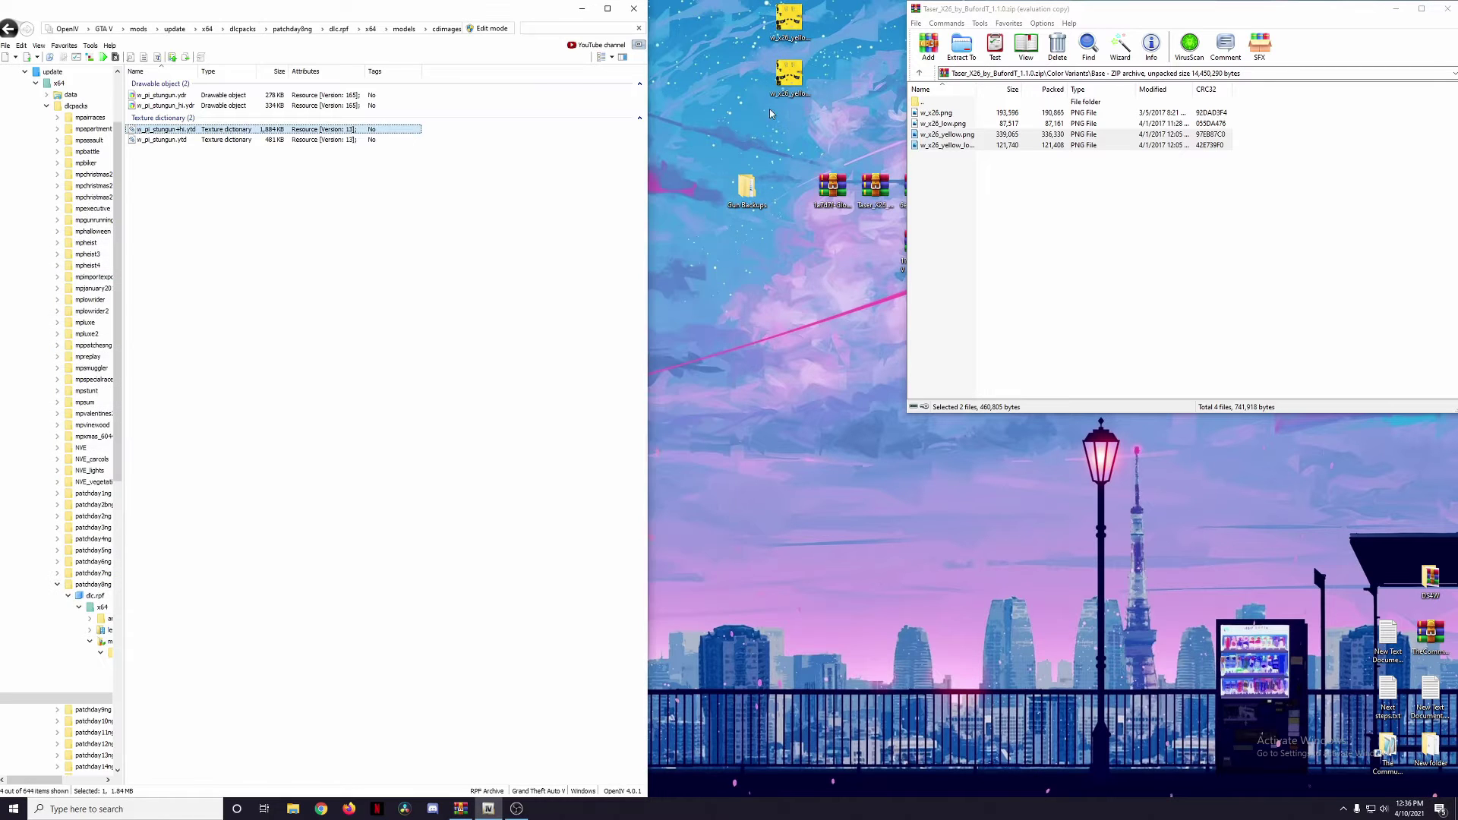
mouse_move(795, 103)
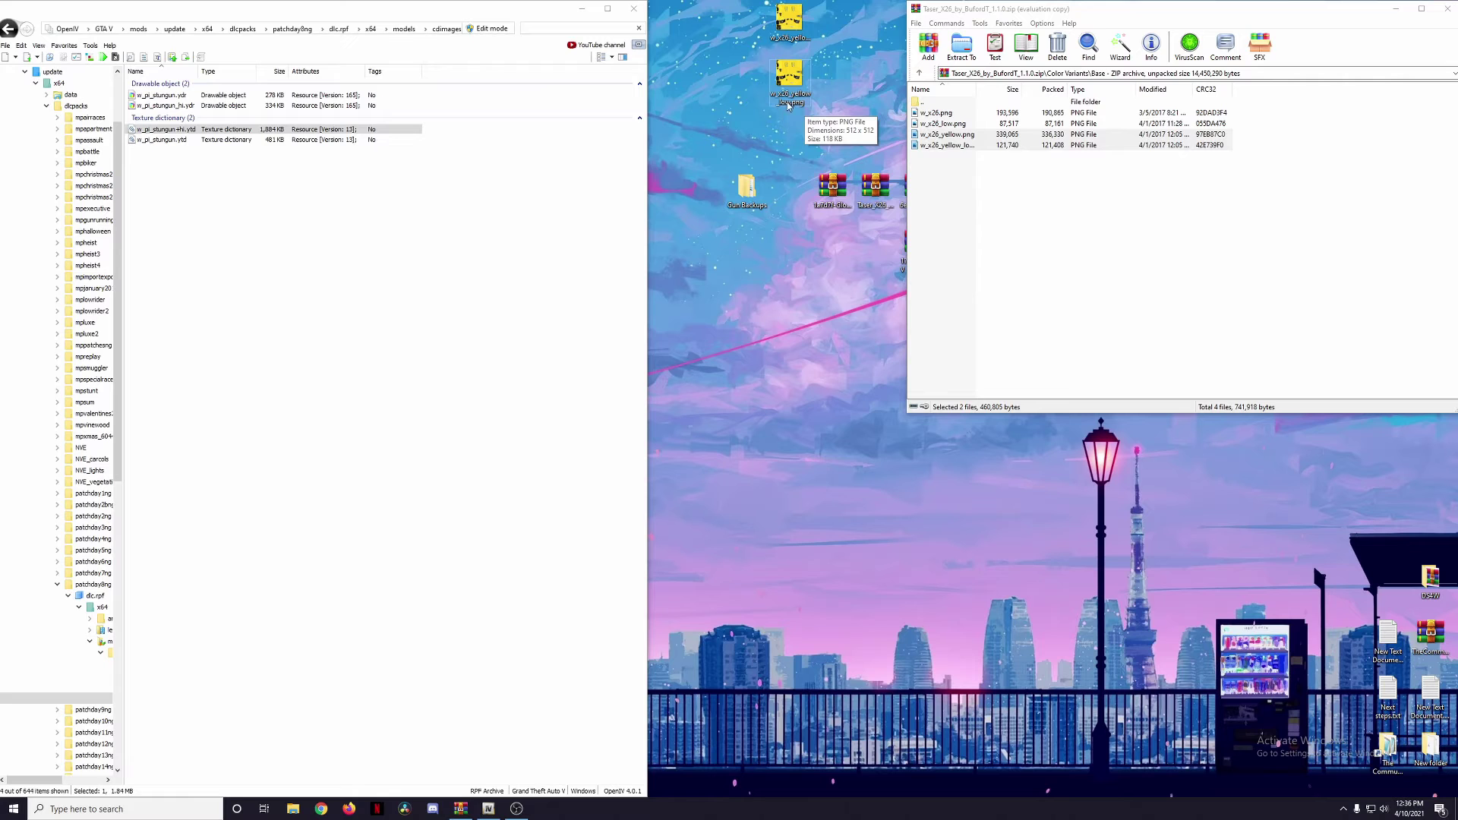
Step: Open w_pi_stungun+hi.ytd to inspect its original w_x26 texture
left_click(163, 142)
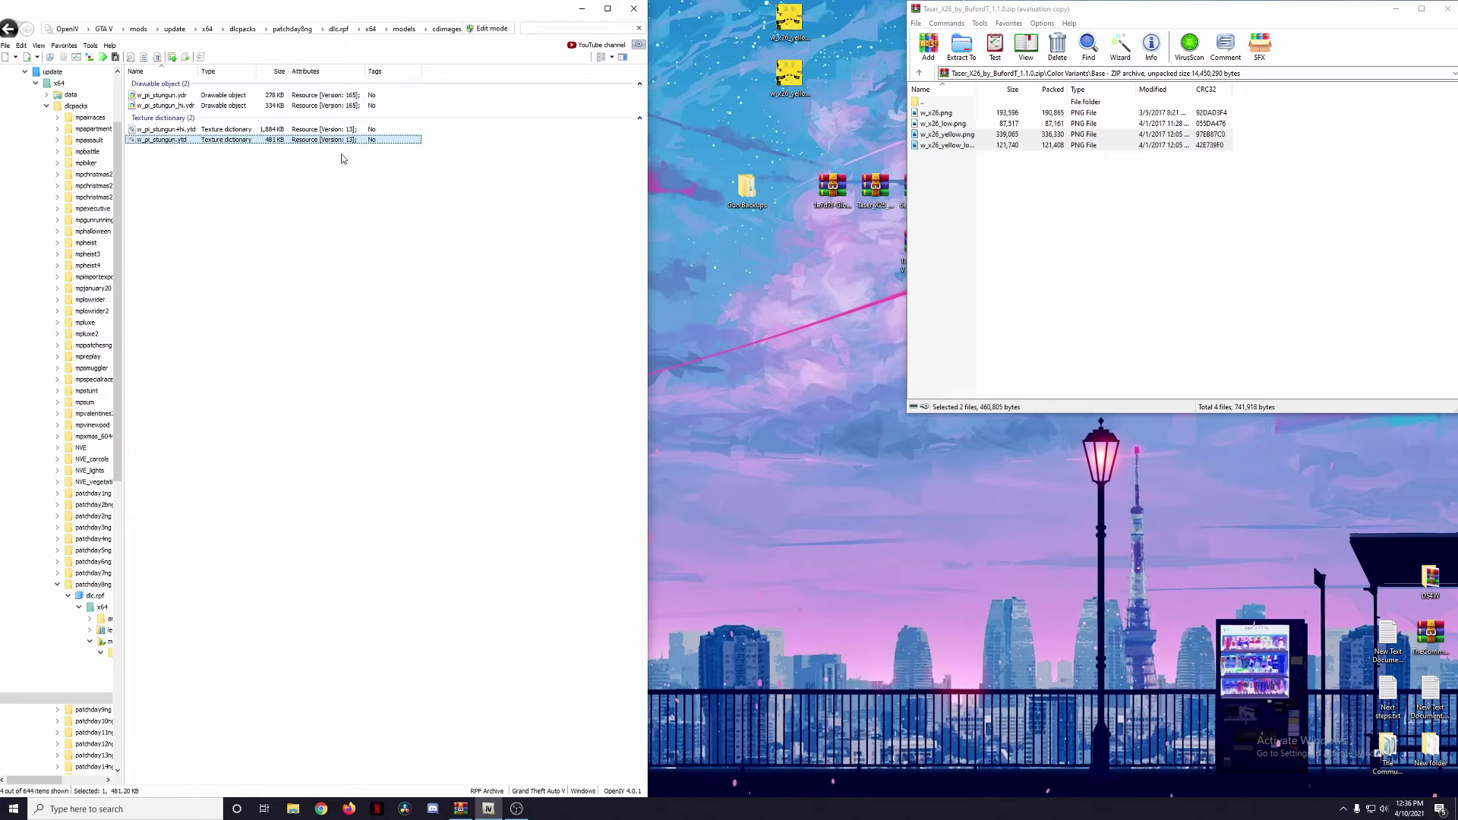
left_click(782, 22)
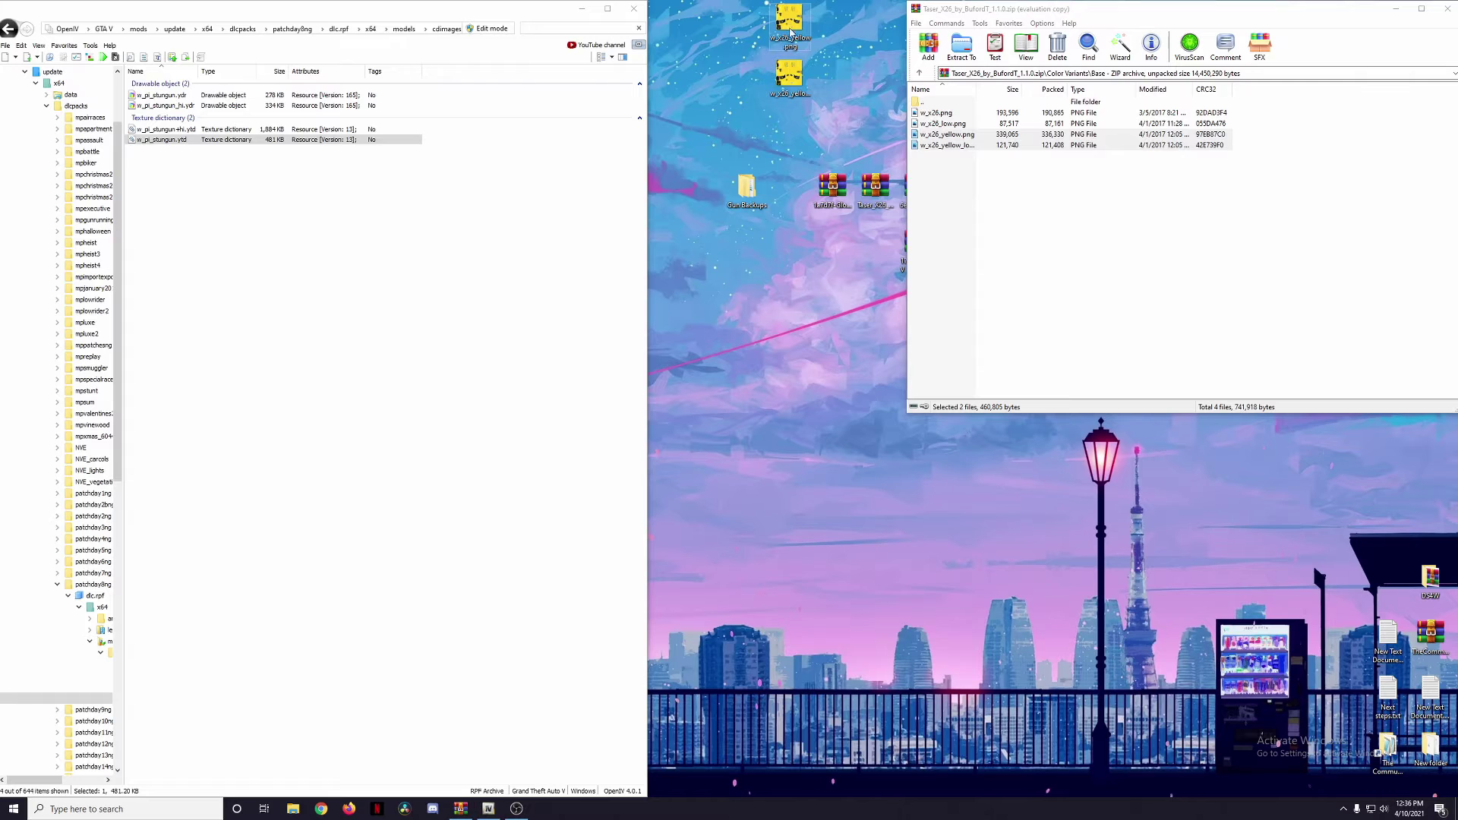
left_click(174, 141)
double_click(181, 130)
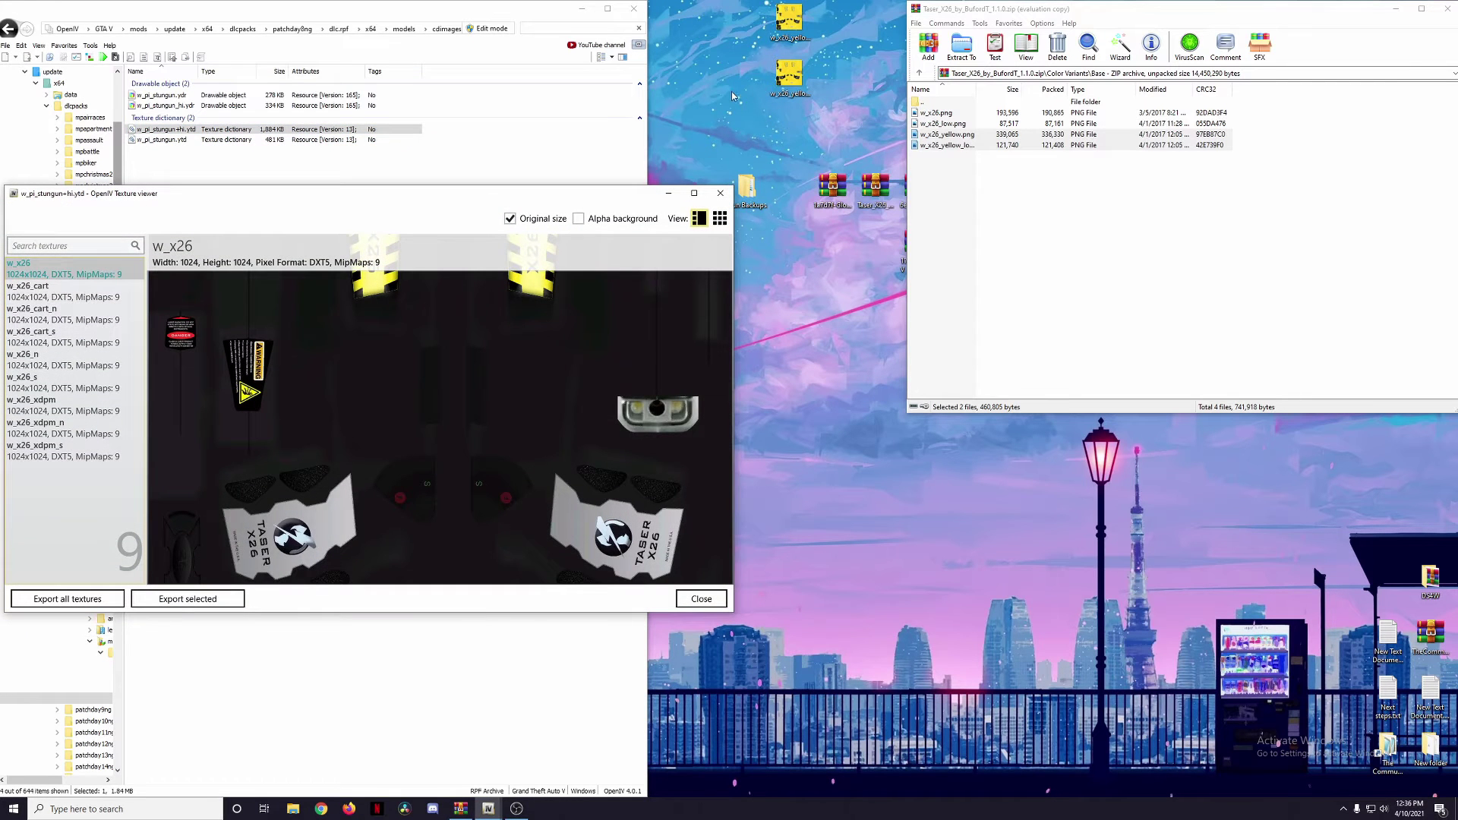
left_click_drag(144, 297, 90, 275)
Step: Enable Edit mode, replace w_x26 in w_pi_stungun+hi.ytd with w_x26_yellow.png, and save
left_click(720, 193)
left_click(495, 30)
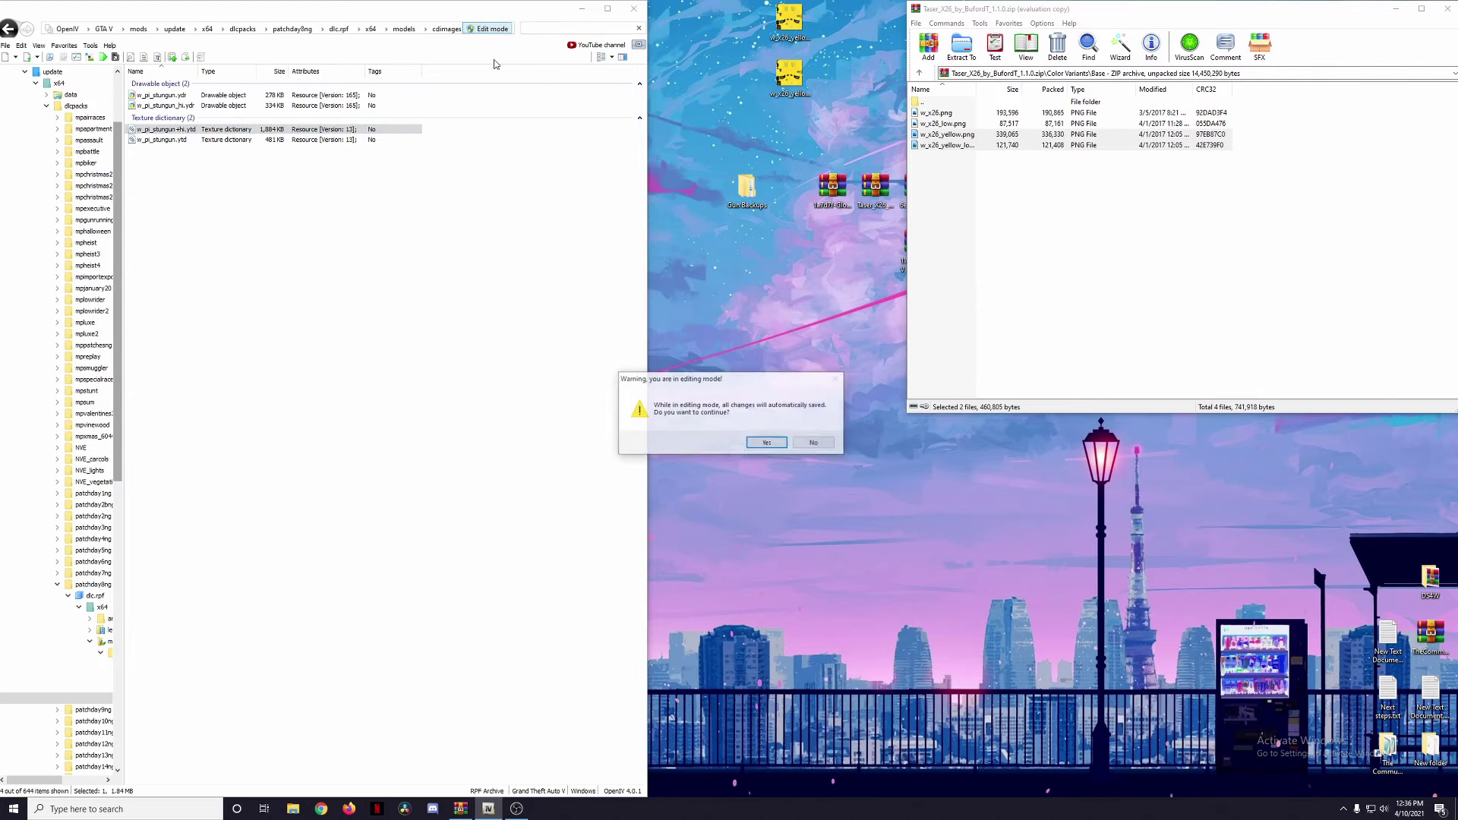
left_click(766, 442)
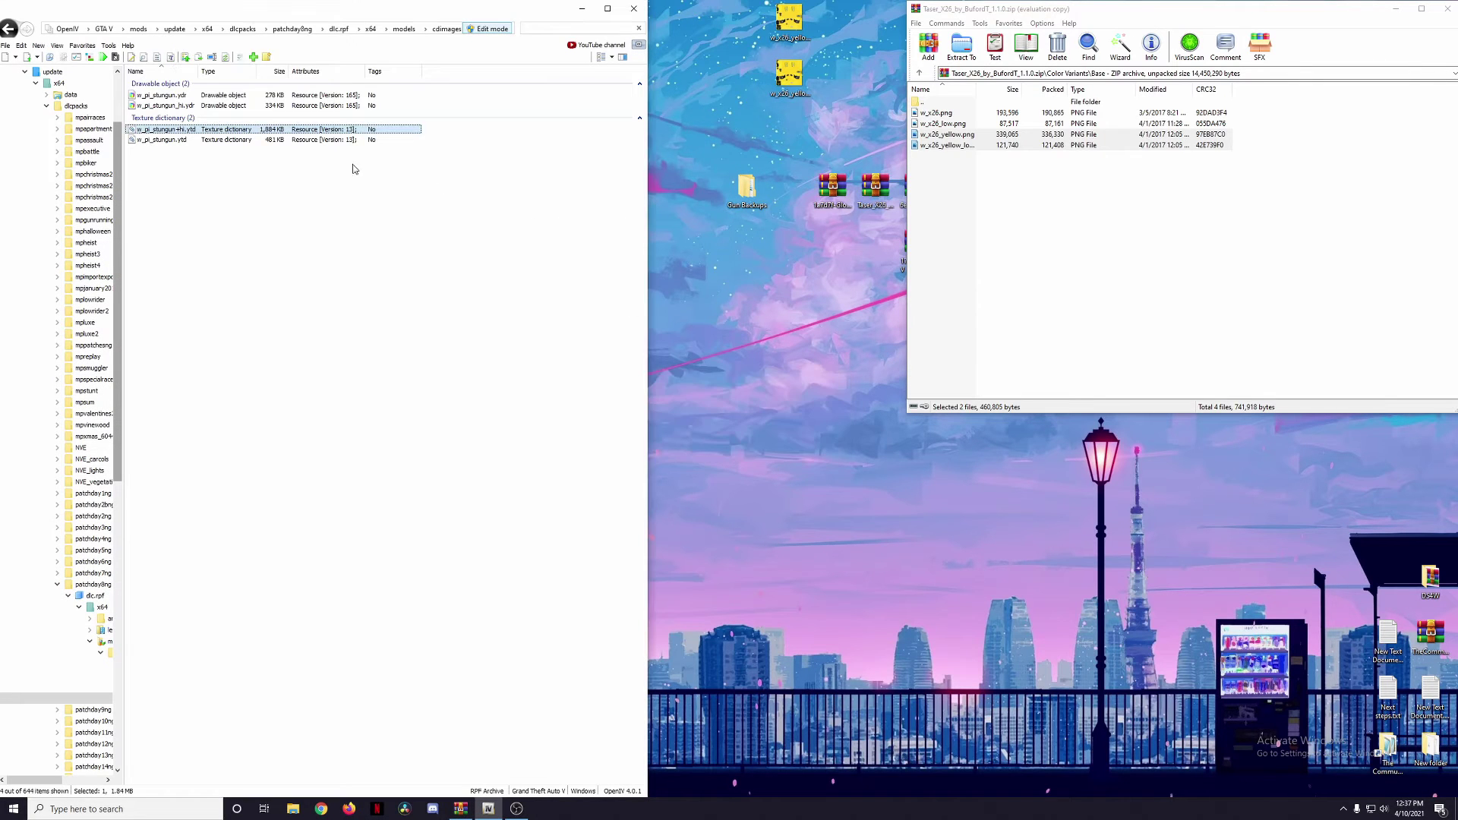
double_click(279, 132)
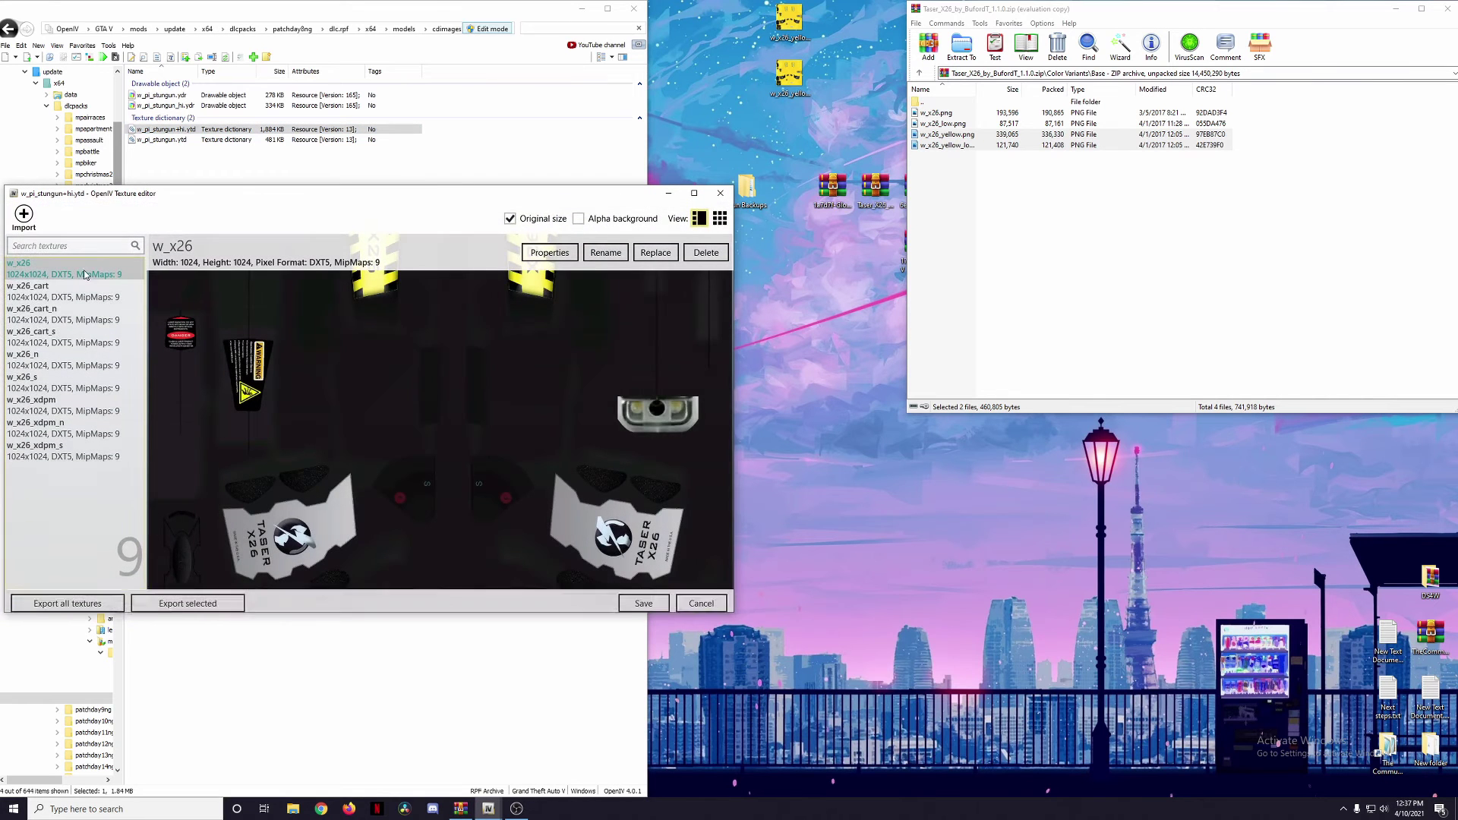
left_click(656, 253)
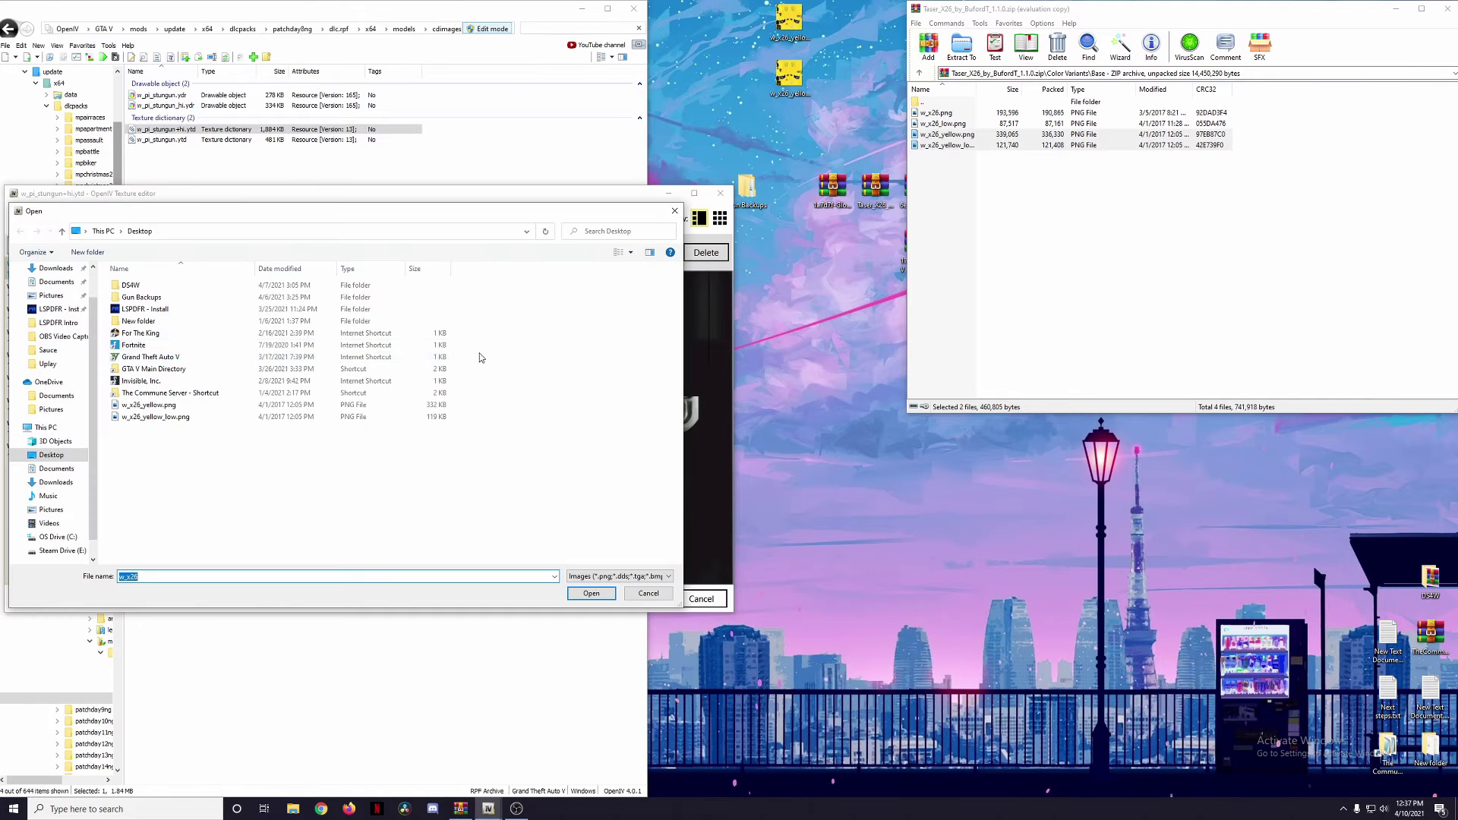
double_click(140, 407)
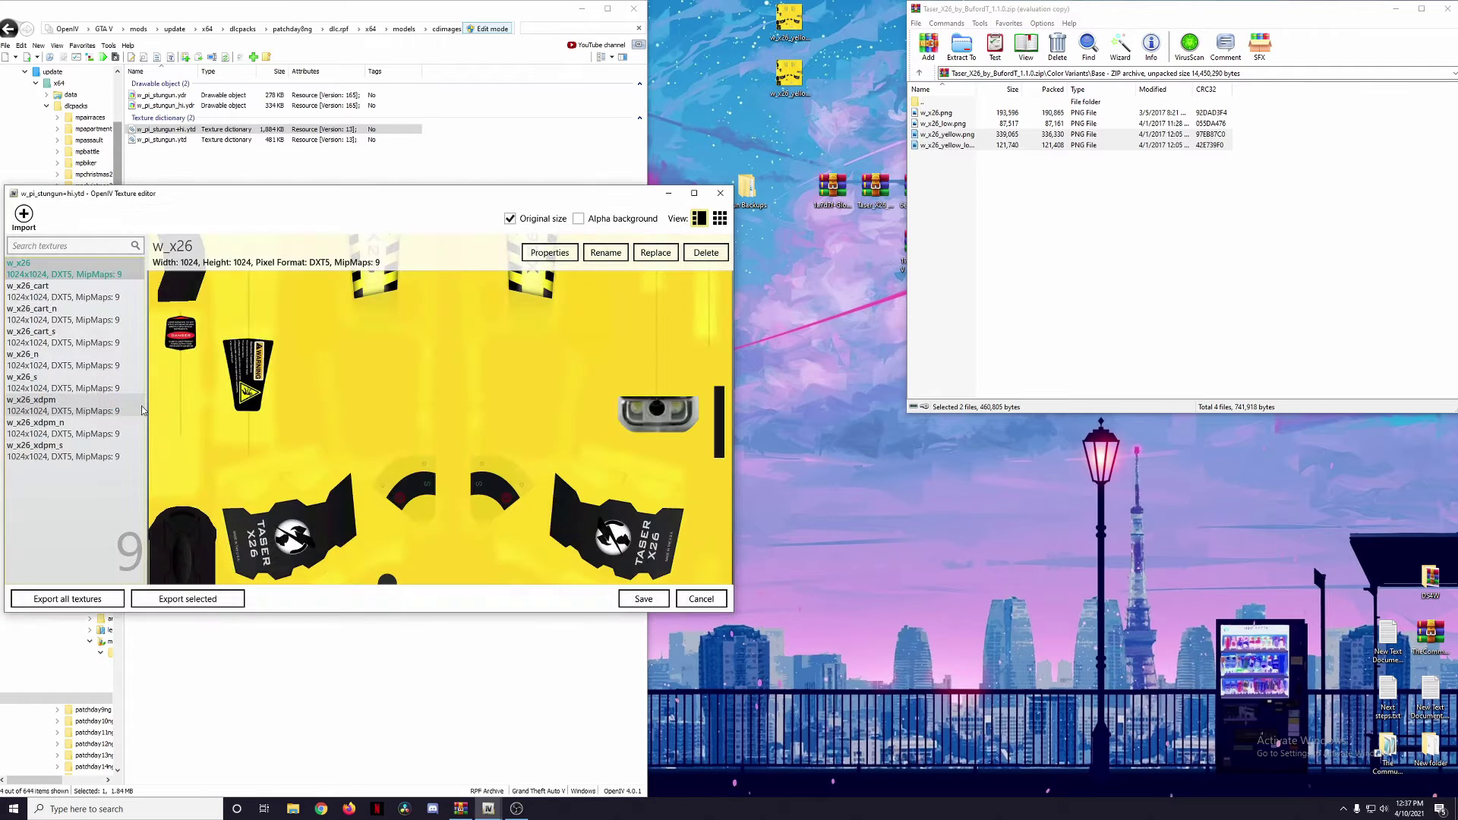
left_click(653, 597)
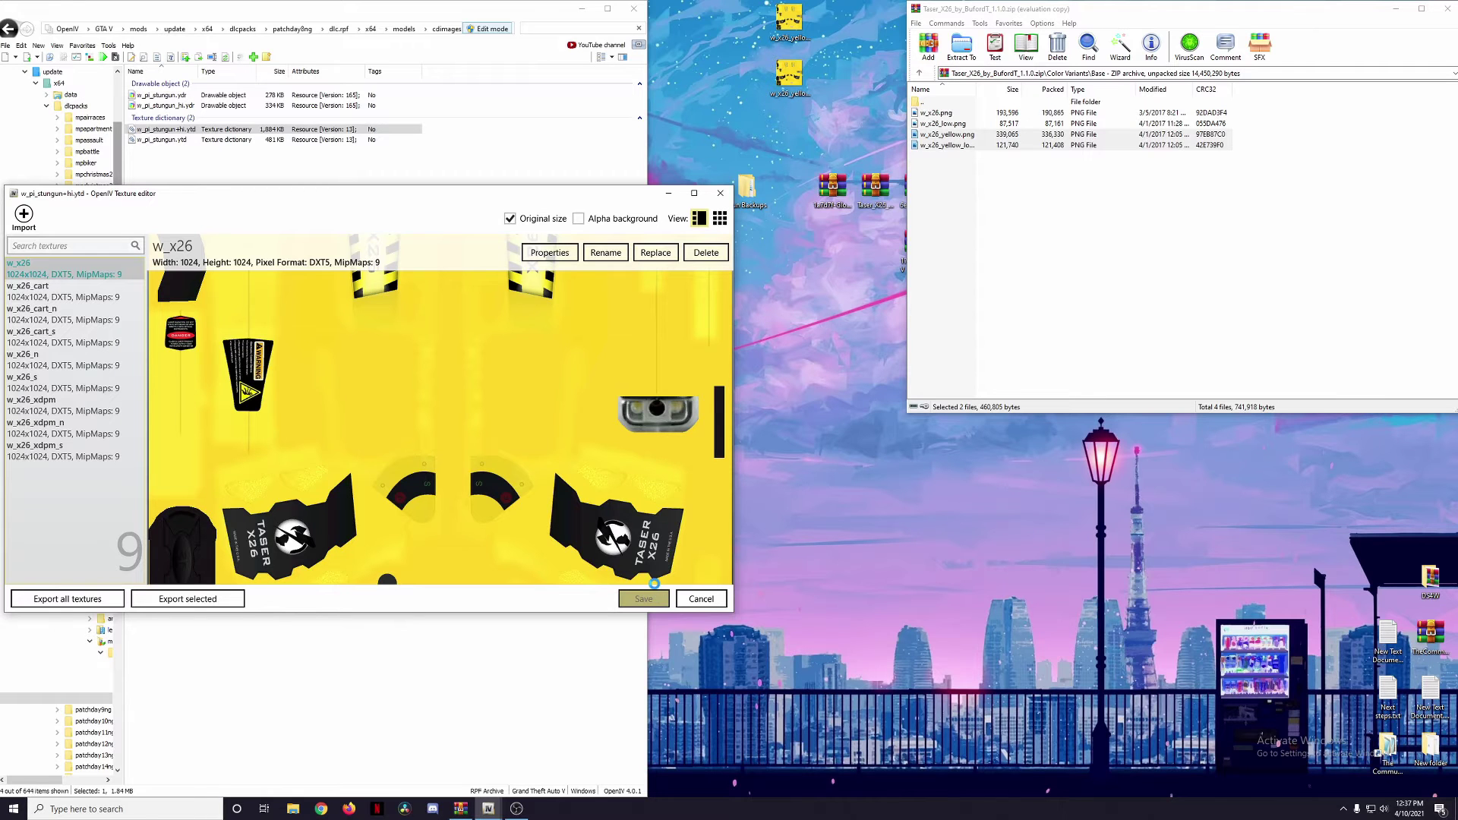
Step: Replace w_x26 in w_pi_stungun.ytd with w_x26_yellow_low.png and save it
left_click(214, 141)
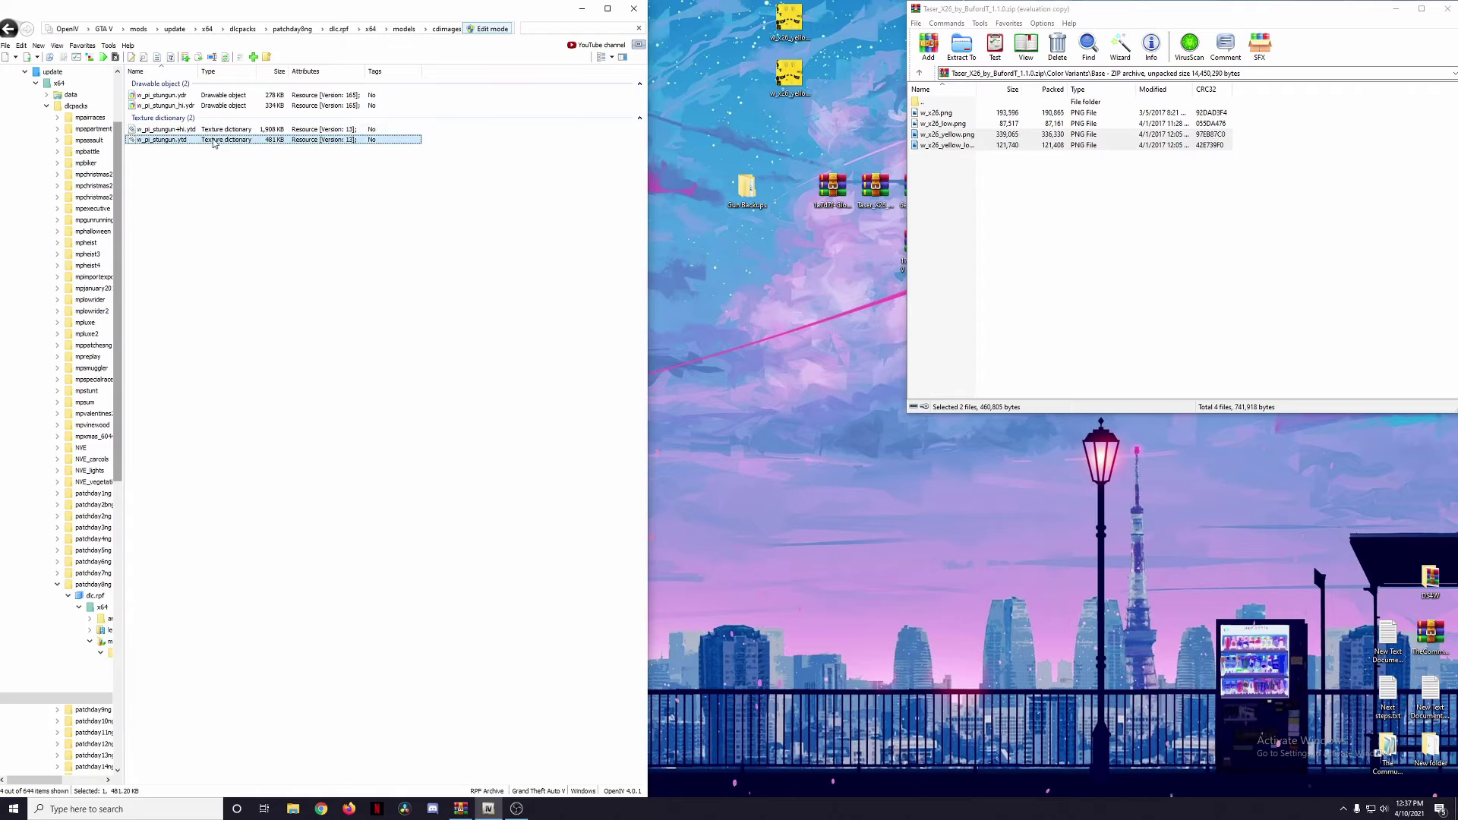
double_click(218, 141)
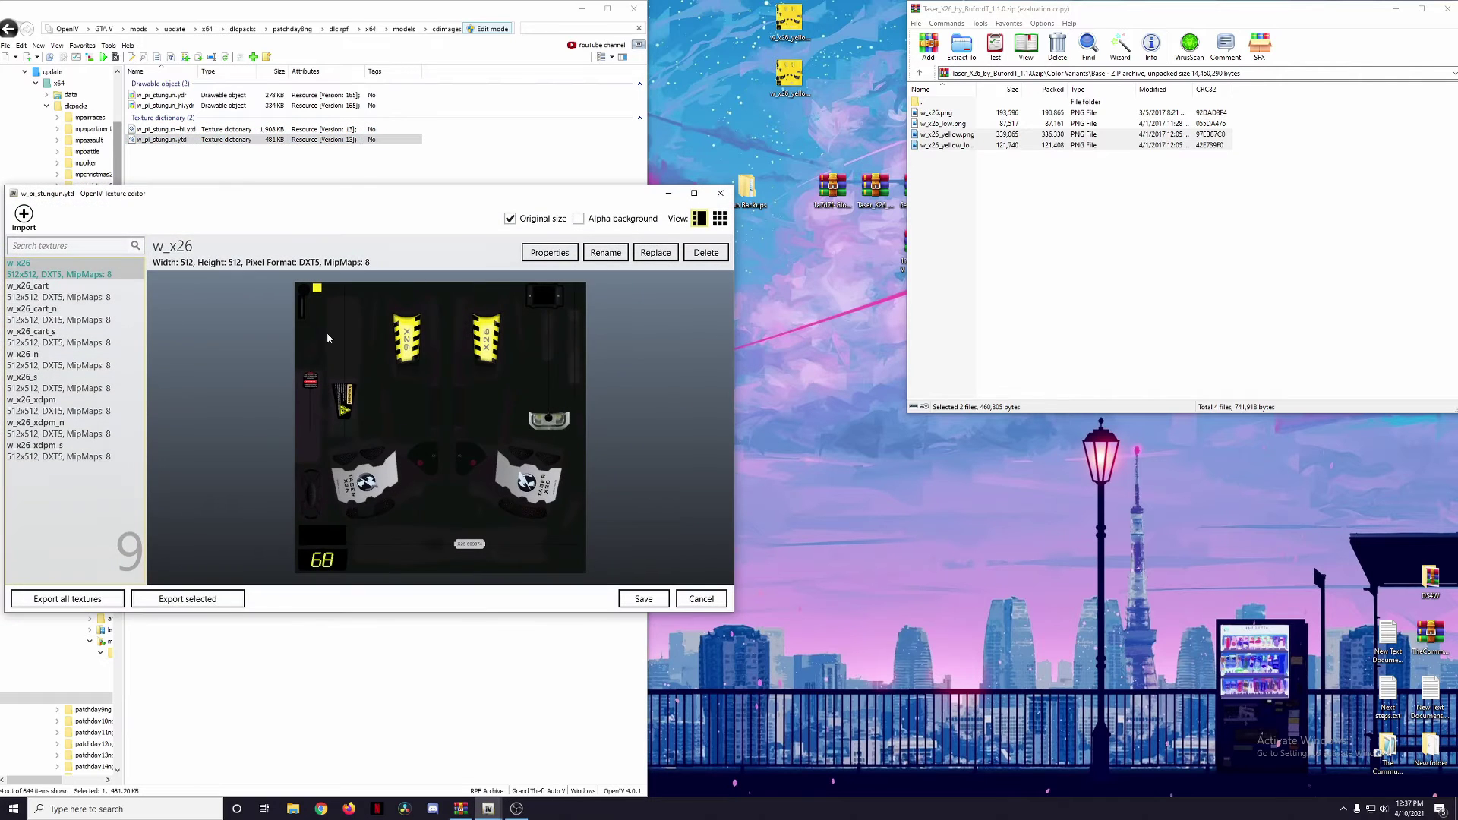
left_click(656, 253)
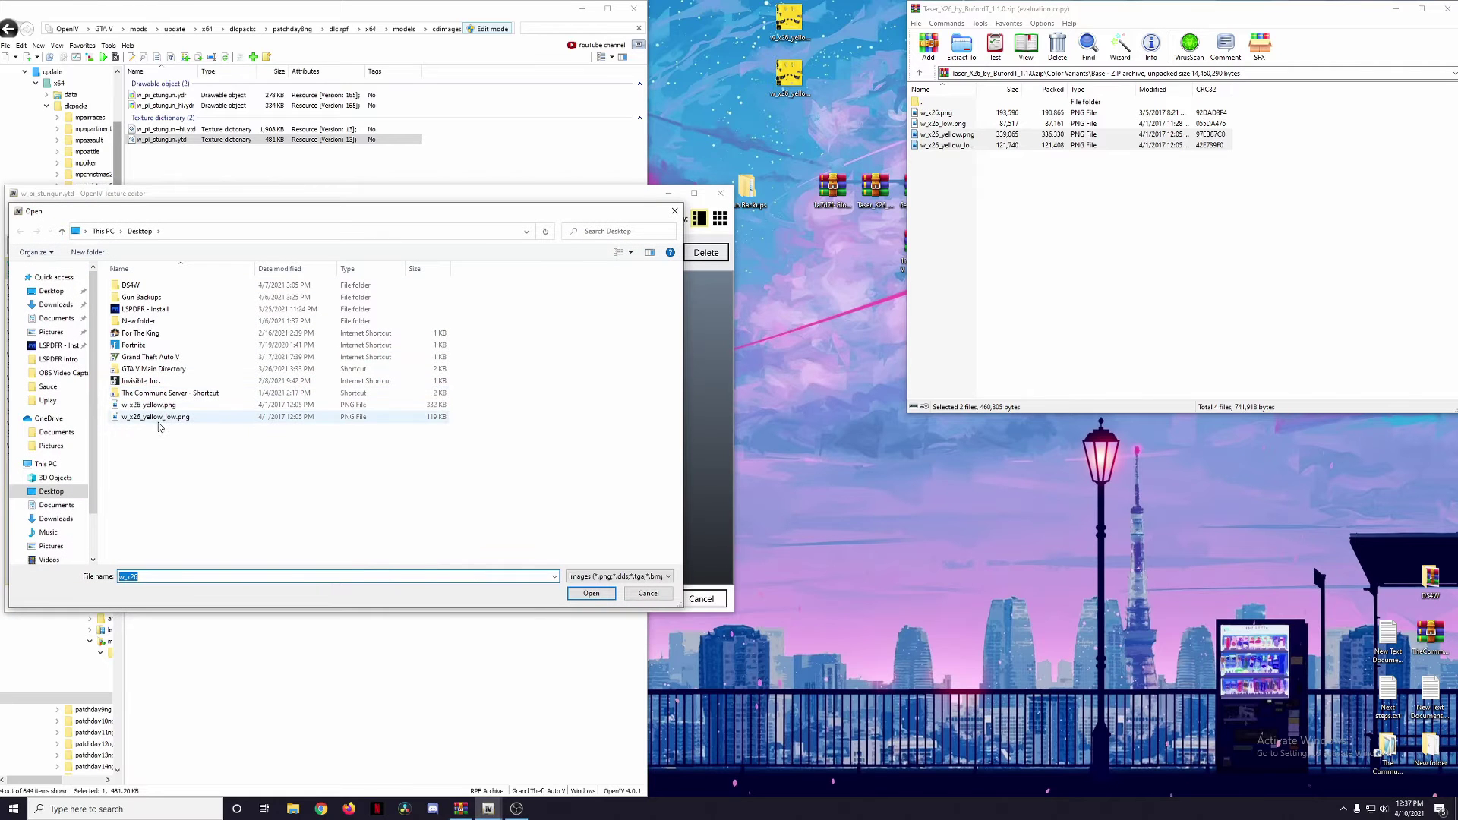
left_click(158, 418)
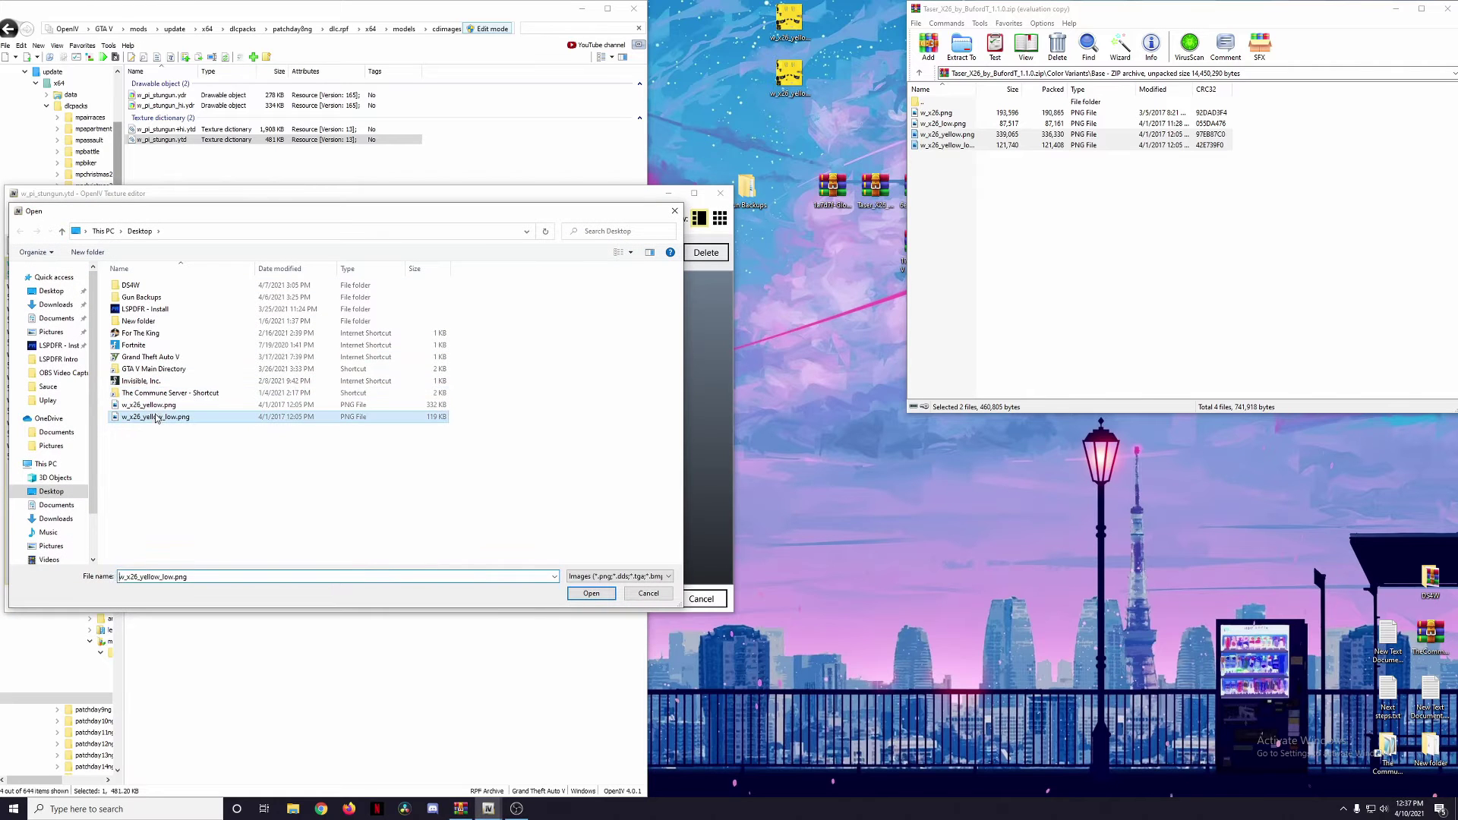
left_click(592, 593)
left_click(643, 596)
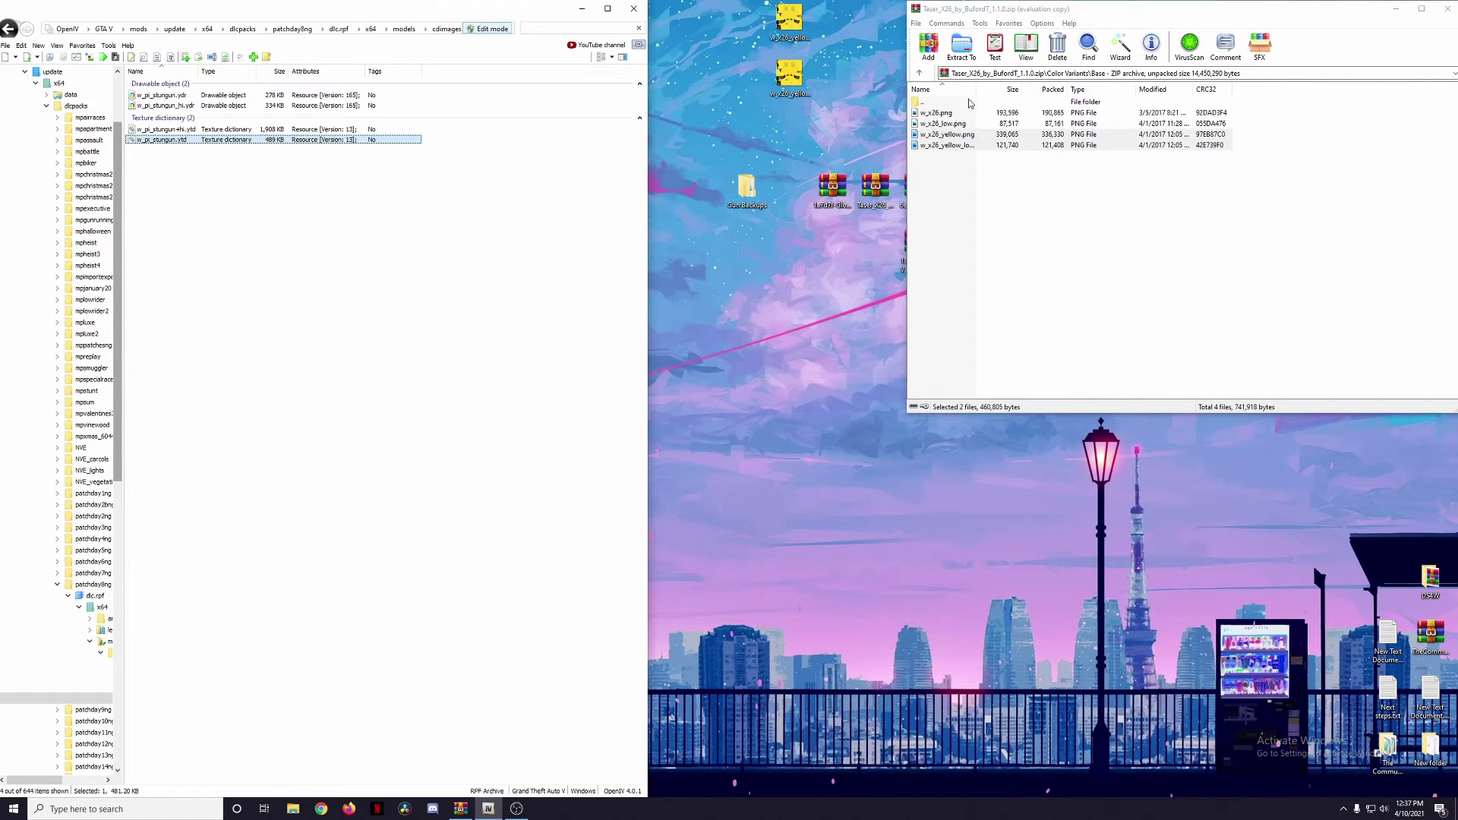
double_click(977, 102)
double_click(933, 123)
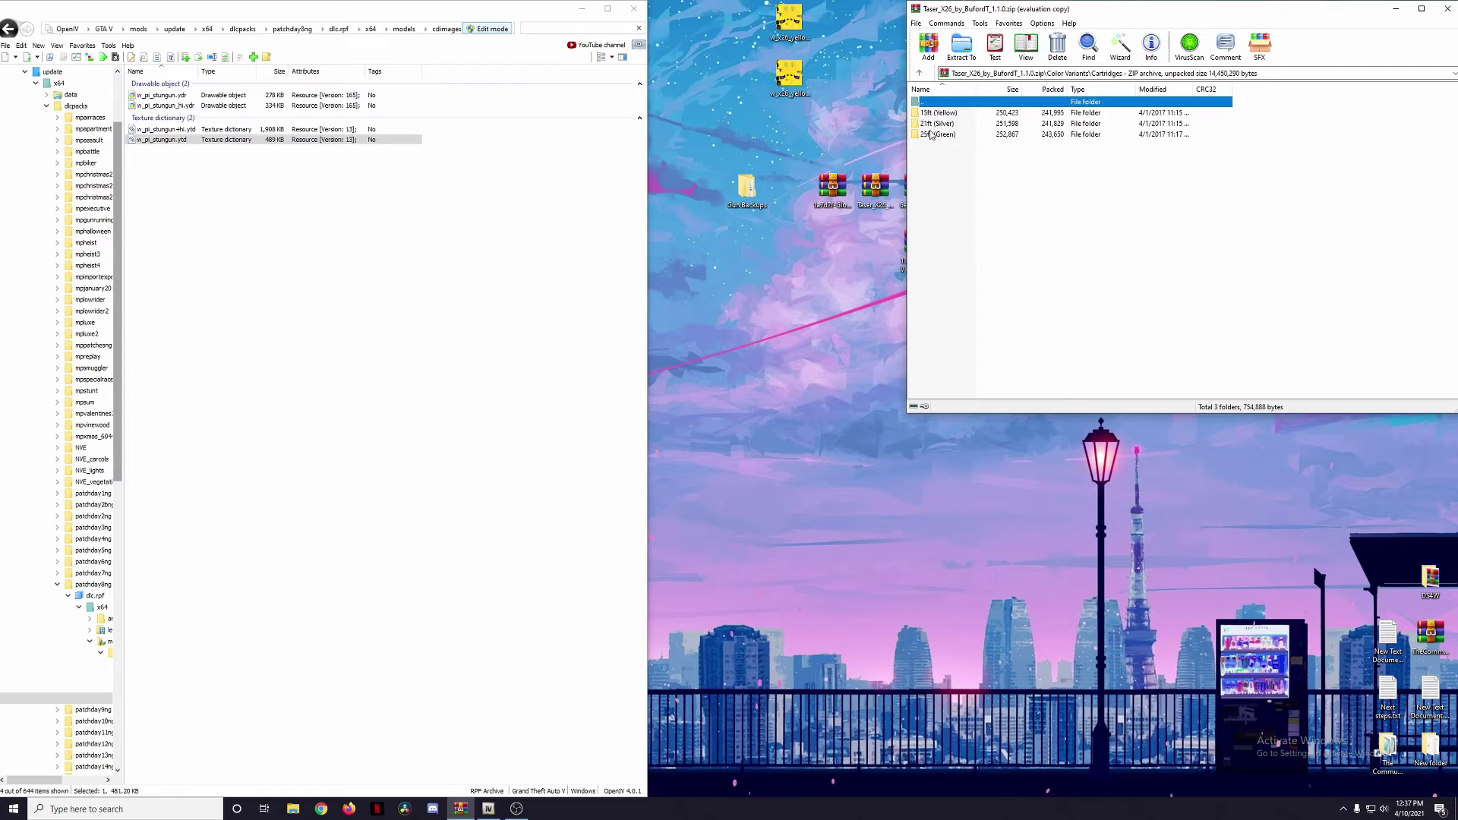
Step: Extract w_x26_cart.png and w_x26_cart_low.png from the 21ft (Silver) folder onto the desktop
double_click(935, 123)
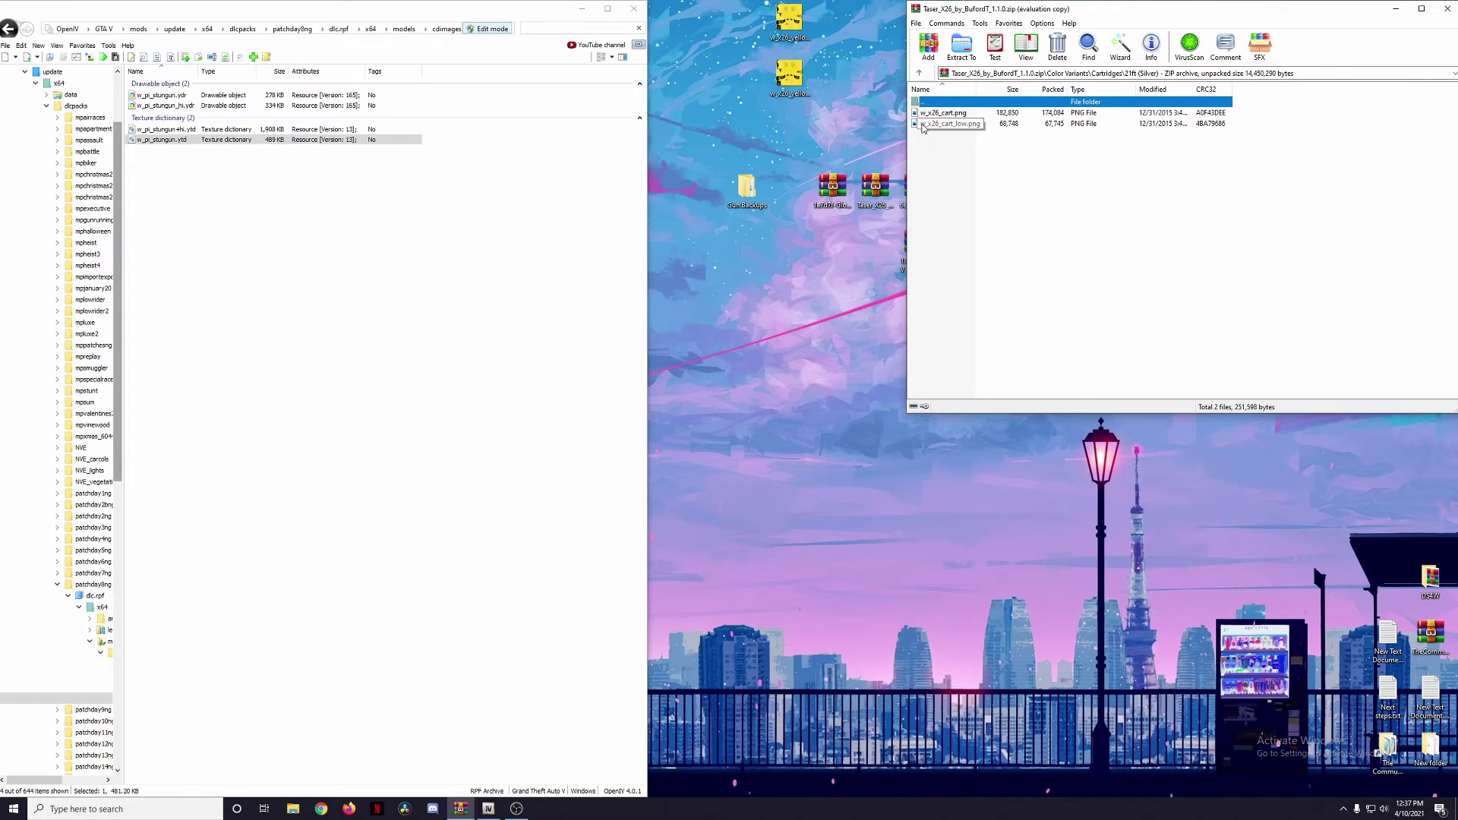
key("ctrl+a")
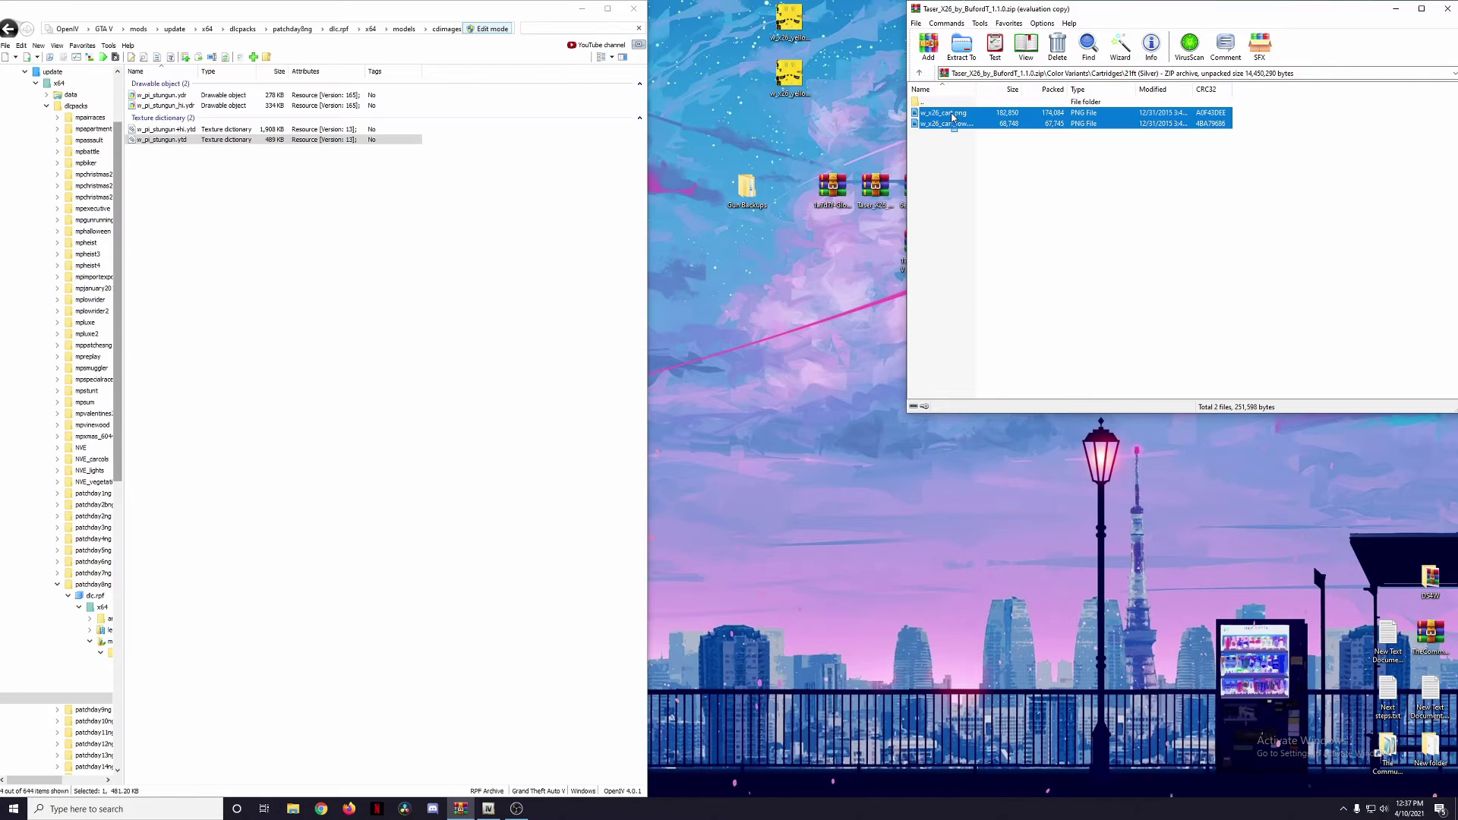
left_click_drag(958, 120, 855, 121)
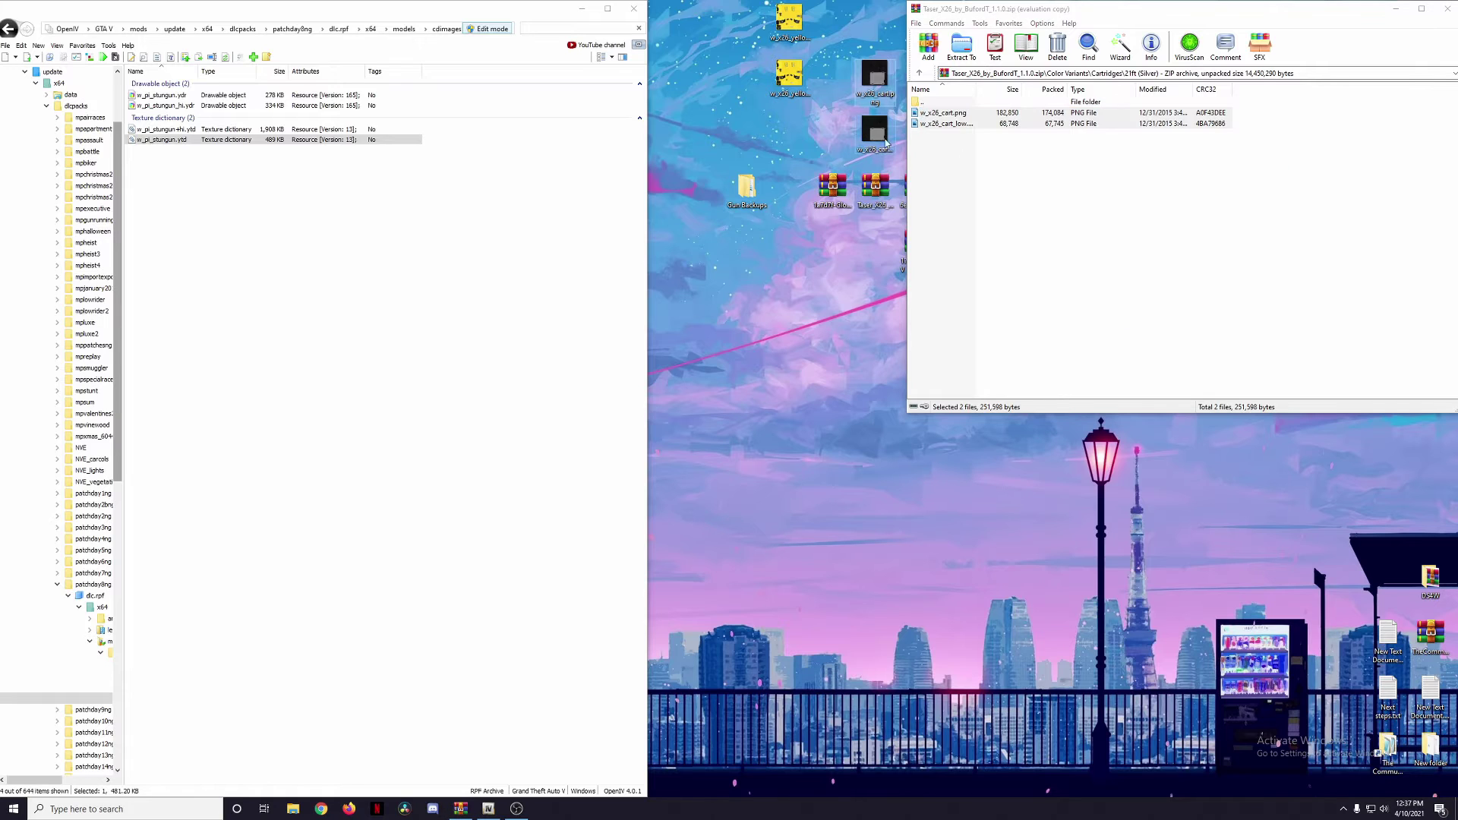
left_click(956, 114)
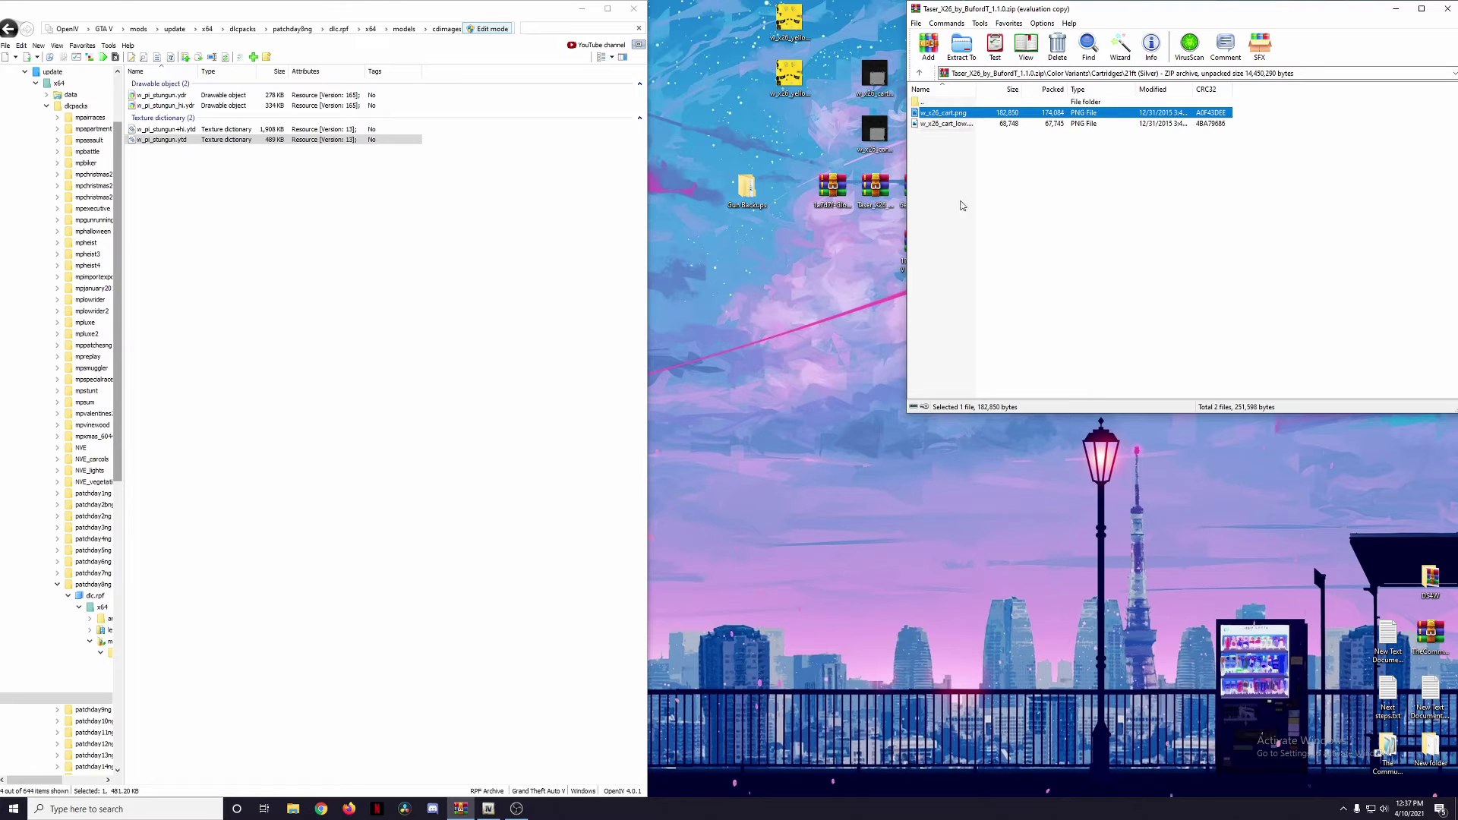
Step: Replace w_x26_cart in w_pi_stungun+hi.ytd with w_x26_cart.png and save
double_click(205, 132)
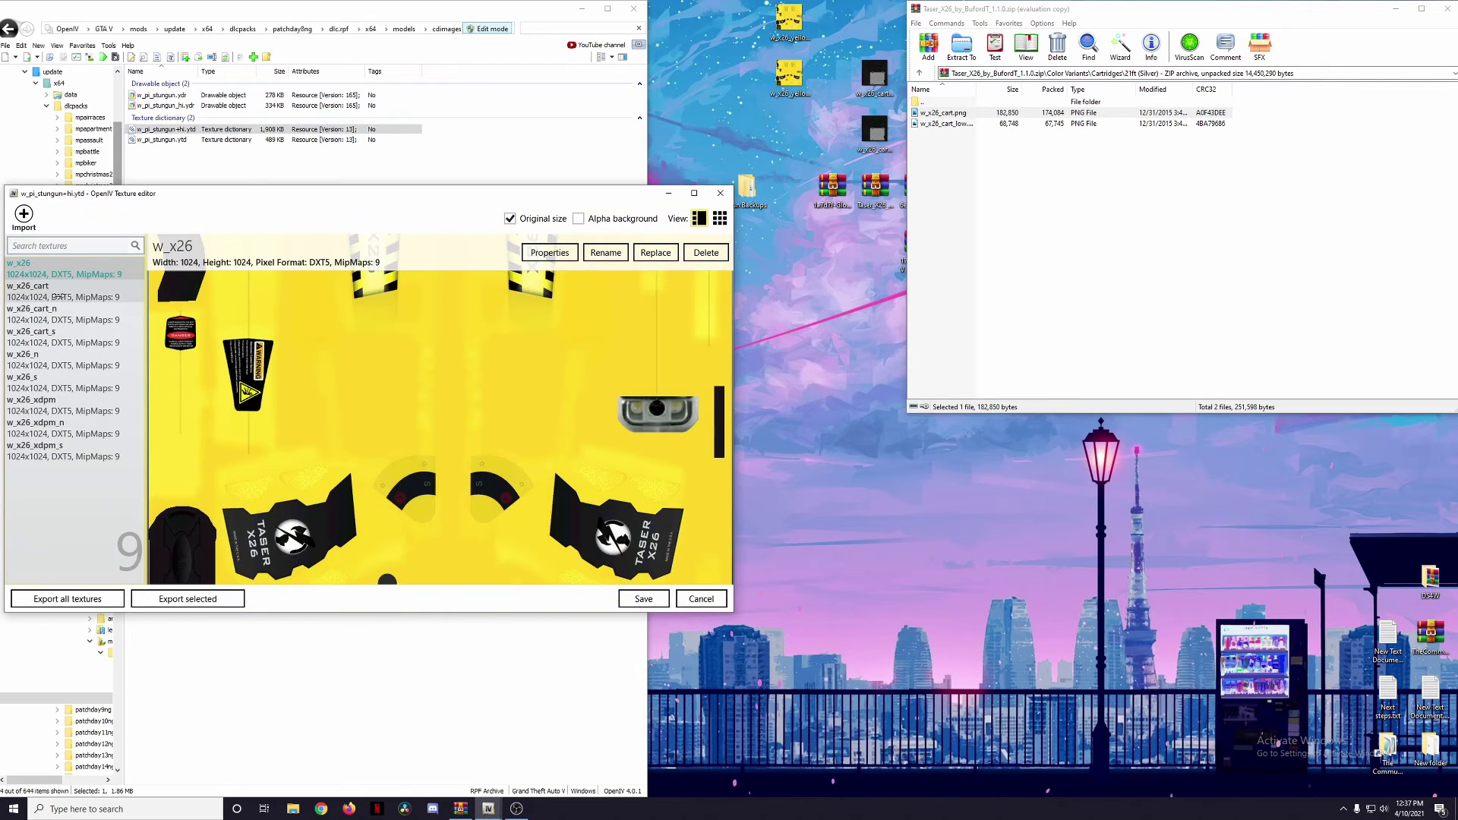
left_click(29, 291)
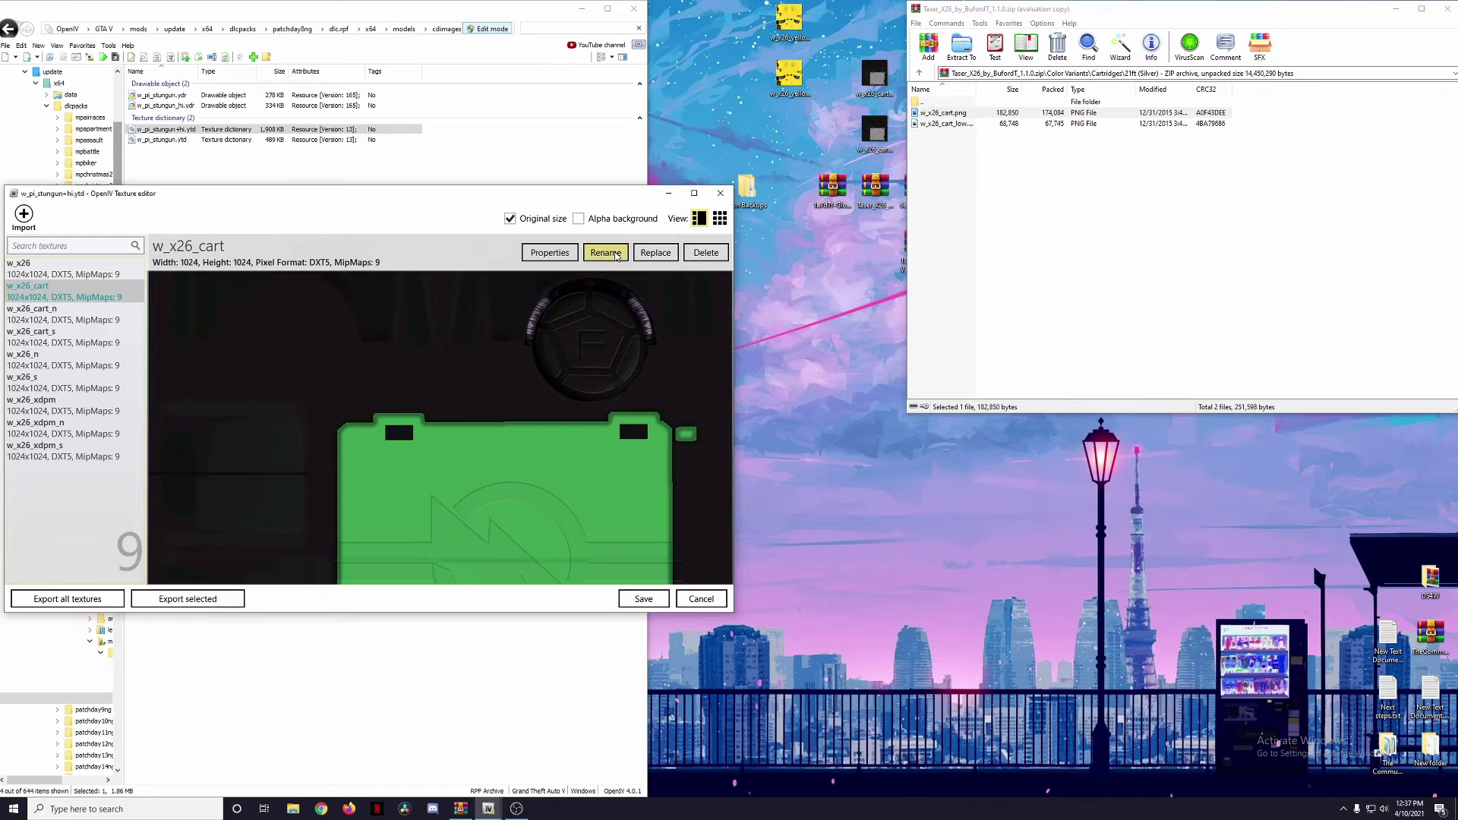
left_click(655, 252)
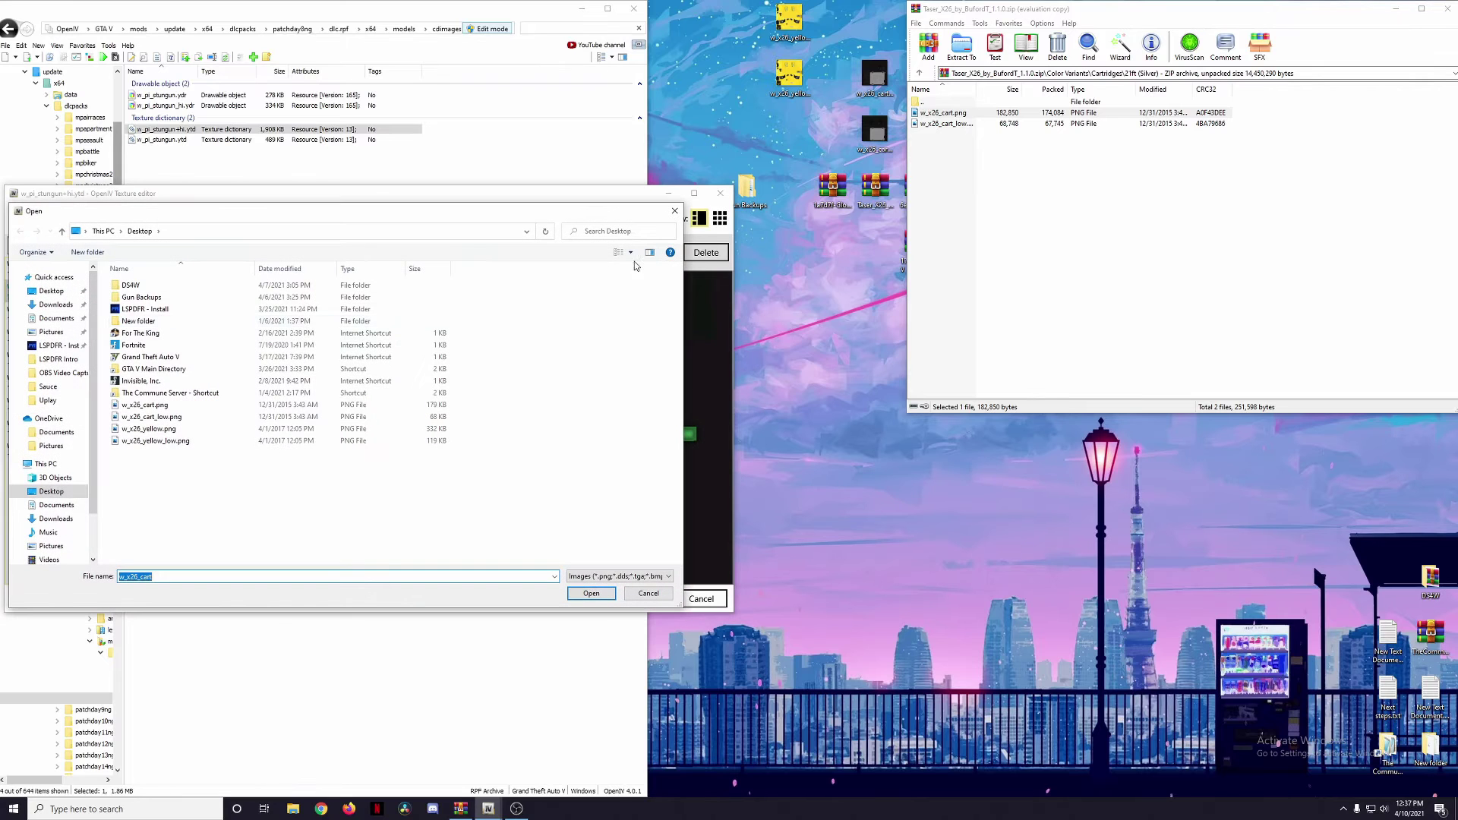
left_click(140, 406)
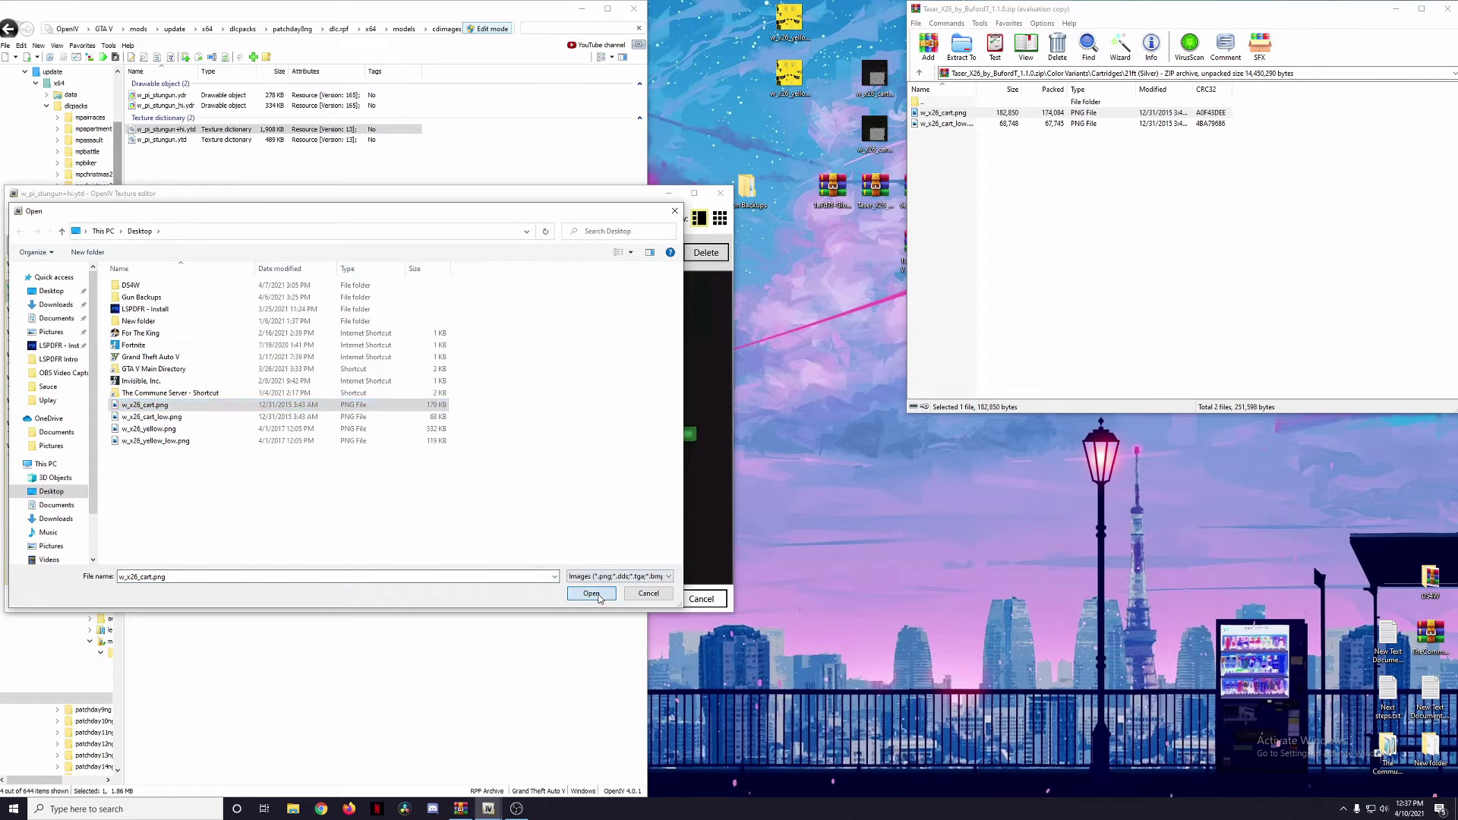
left_click(590, 593)
left_click(642, 599)
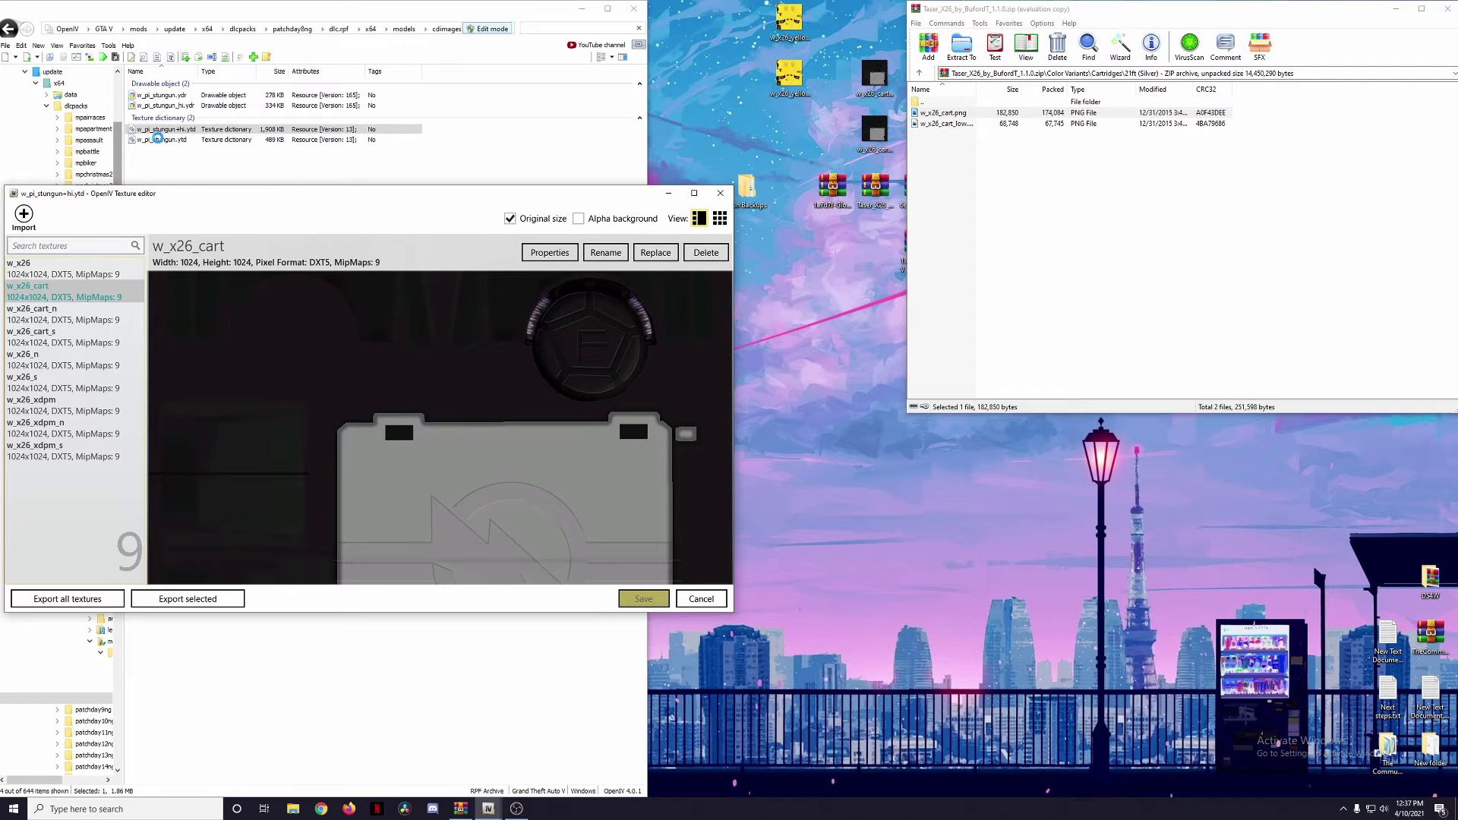
Step: Replace w_x26_cart in w_pi_stungun.ytd with w_x26_cart_low.png, then preview the w_pi_stungun.ydr model
left_click(157, 141)
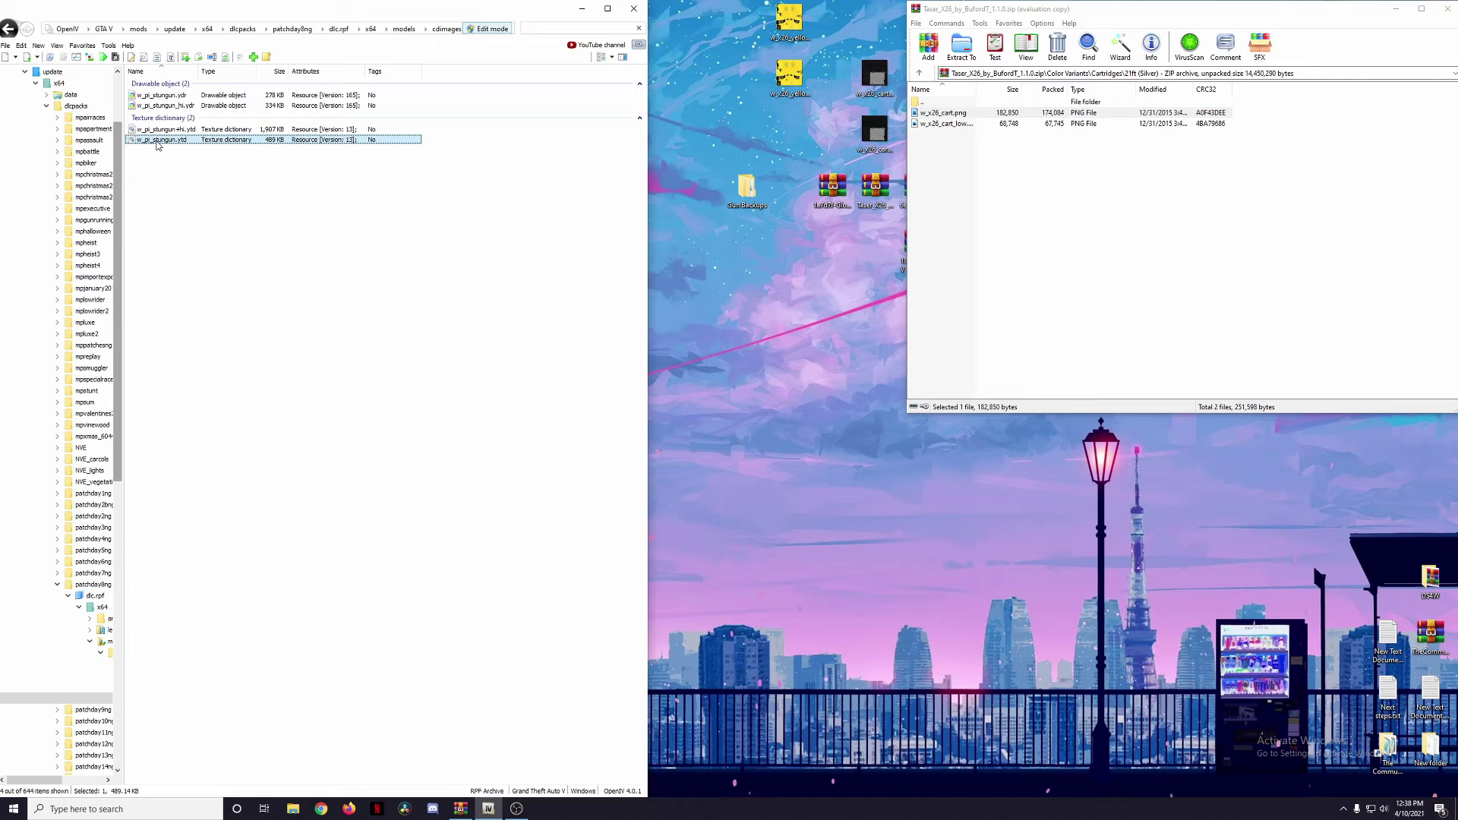
double_click(194, 141)
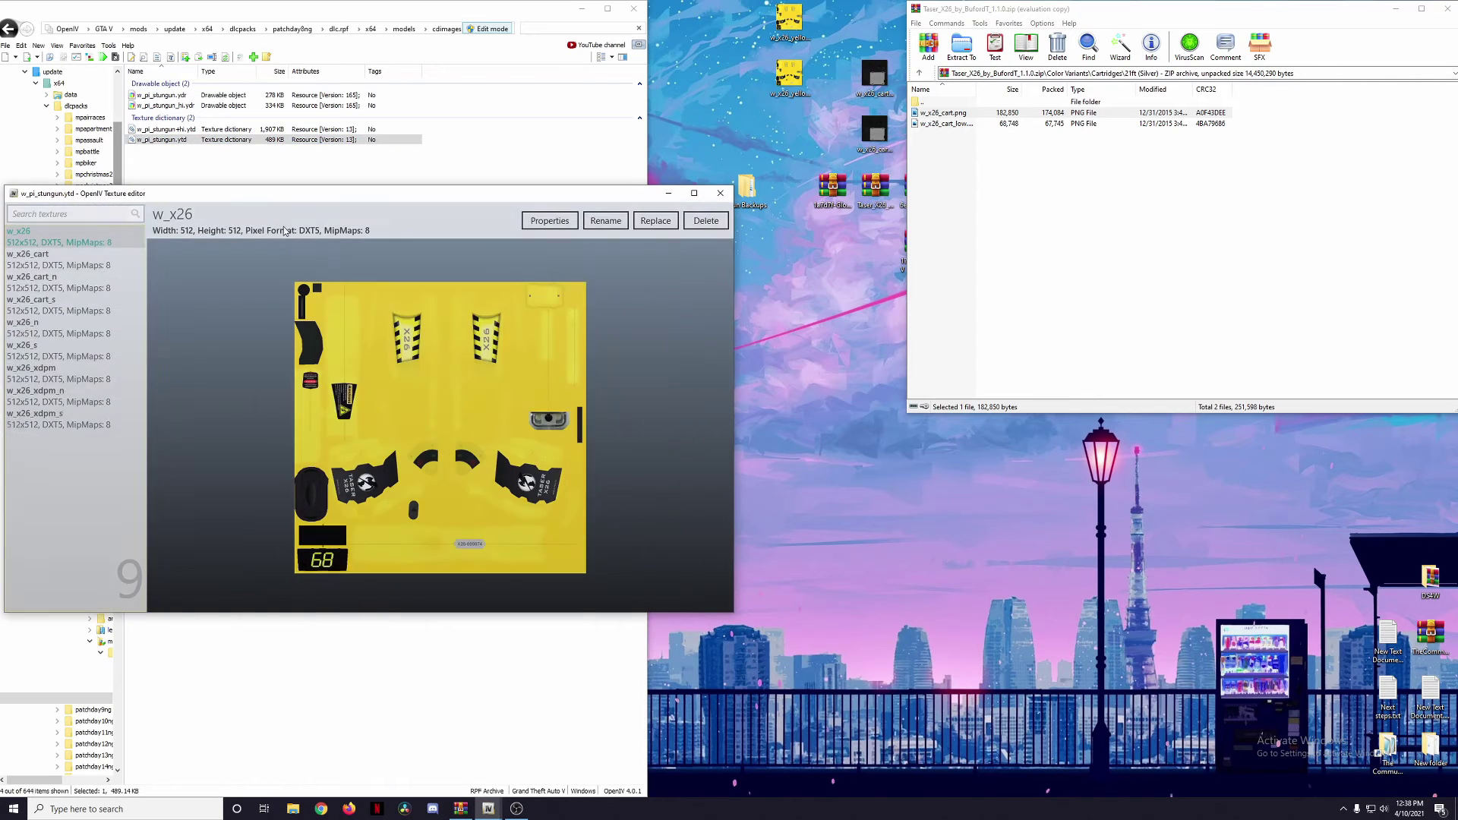
left_click(55, 295)
left_click(656, 252)
left_click(155, 417)
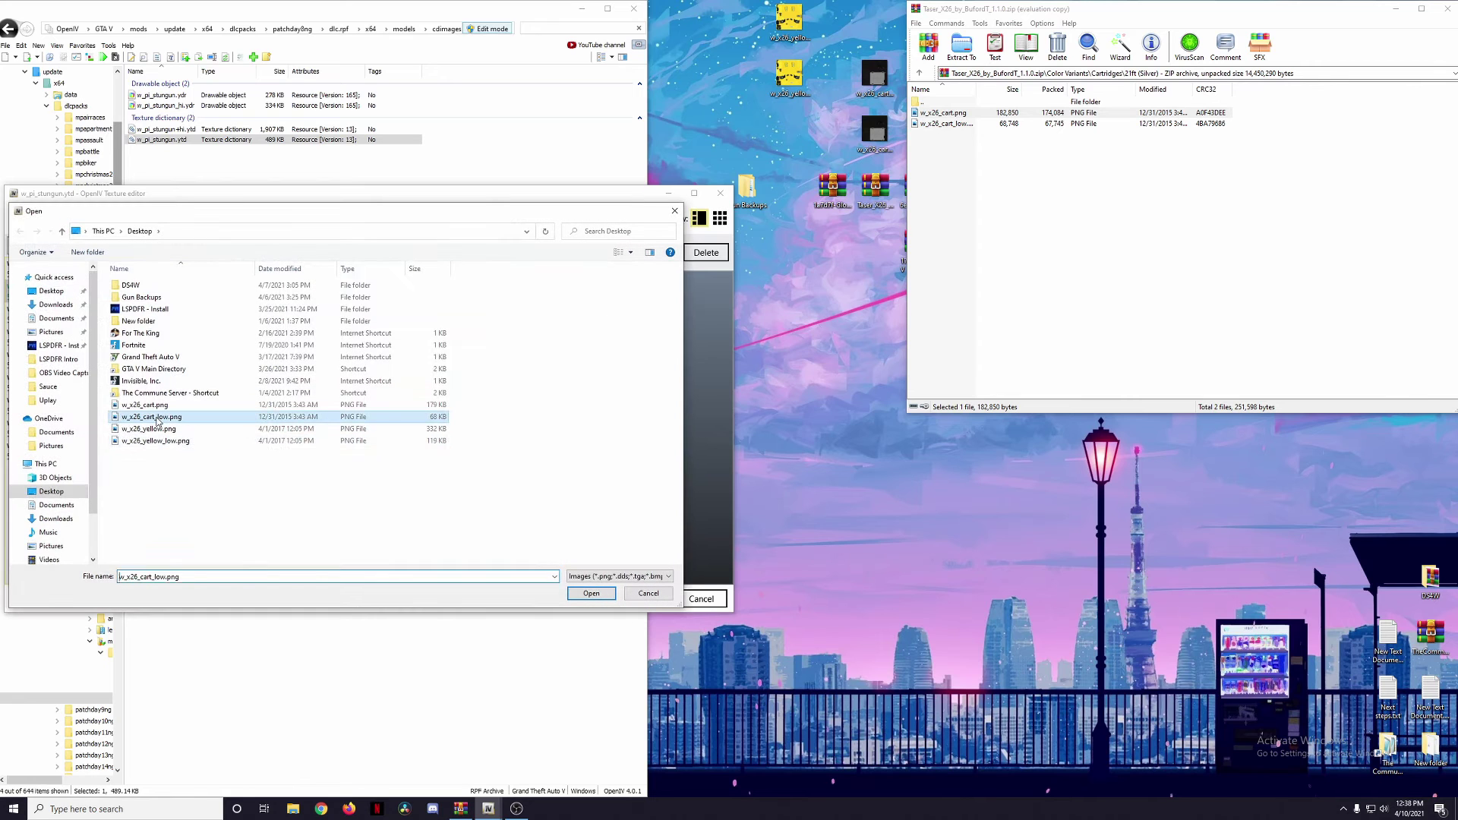
left_click(591, 594)
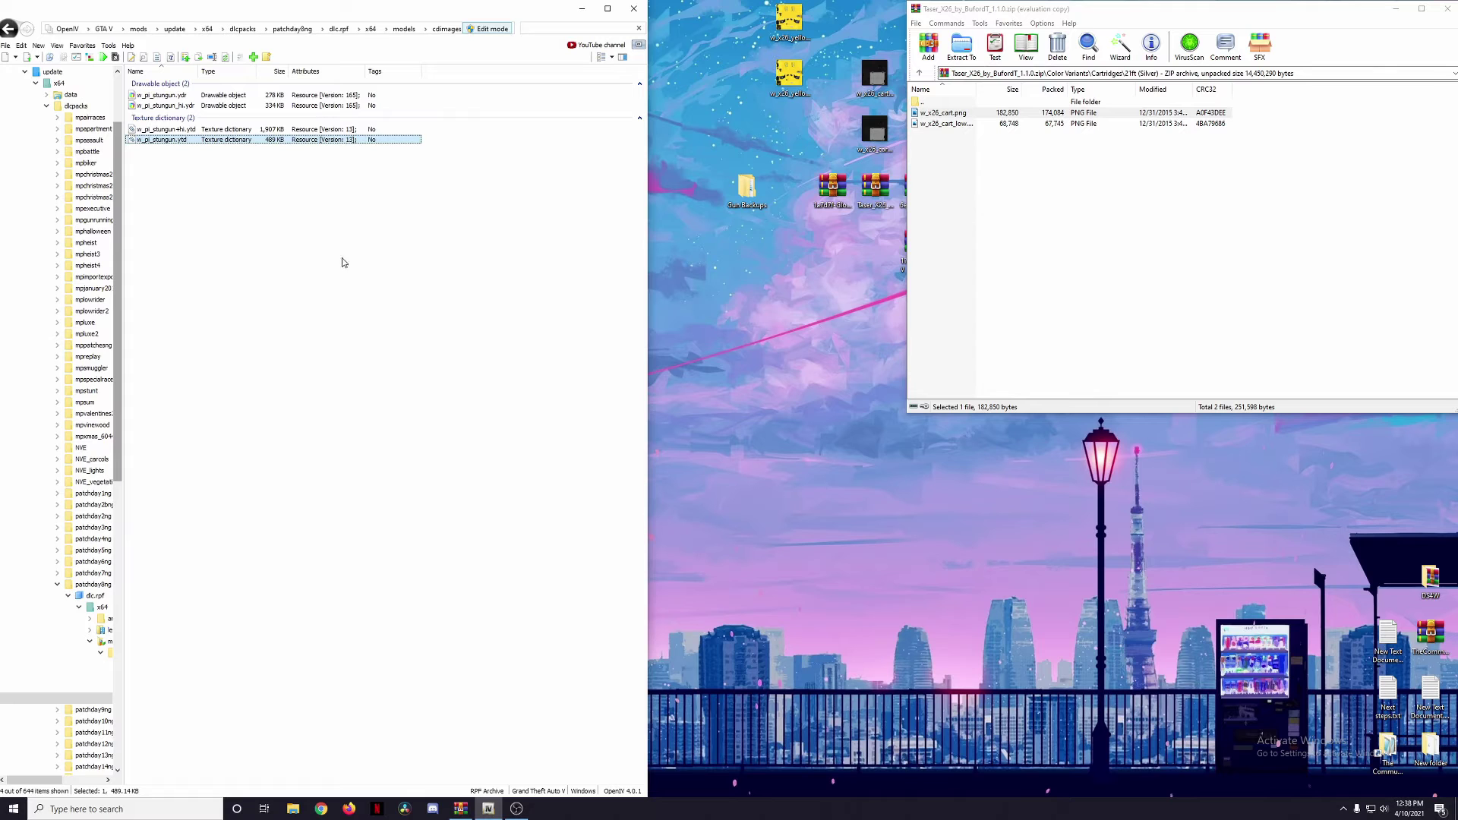
double_click(177, 96)
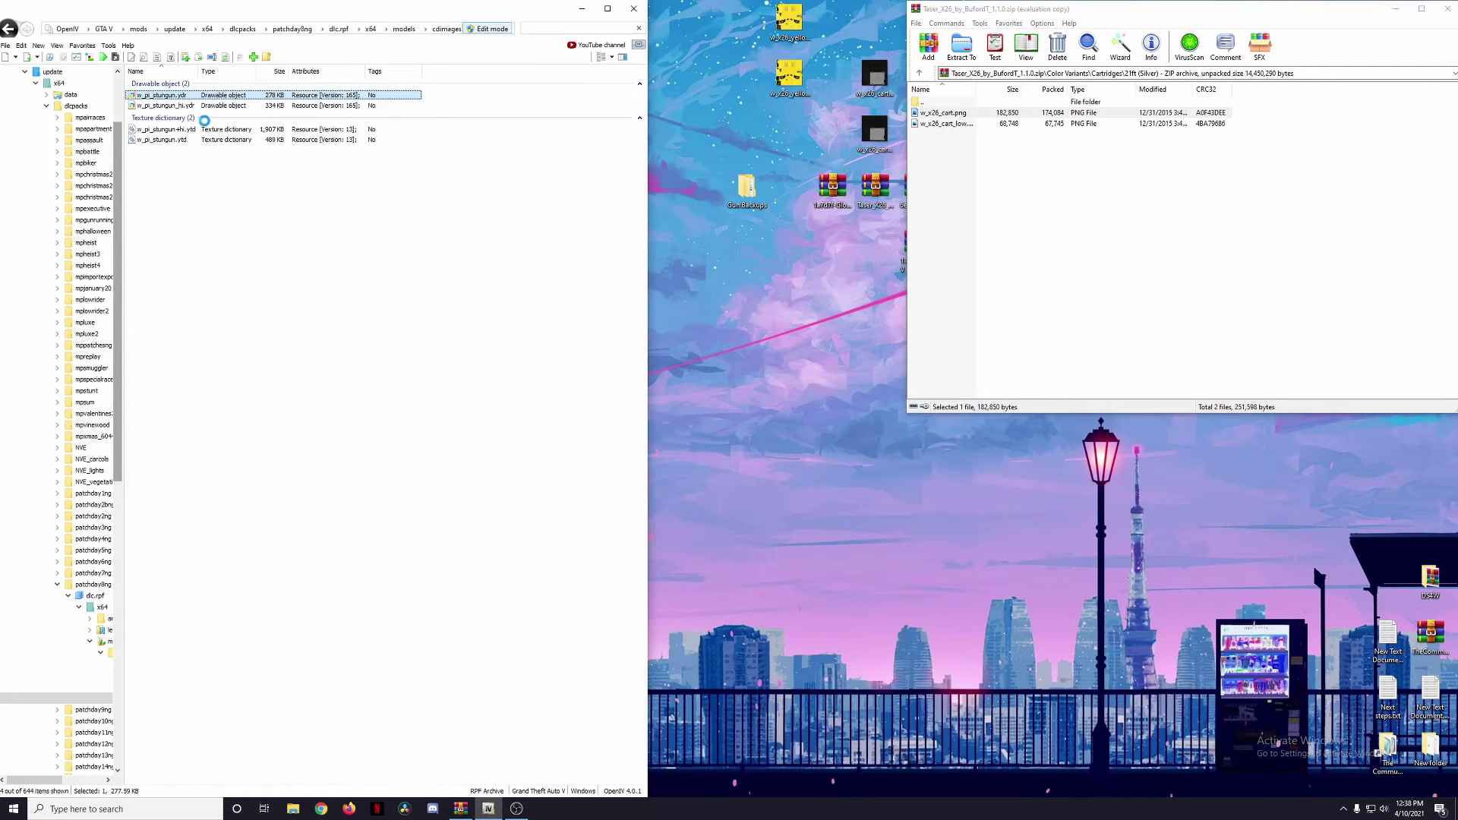